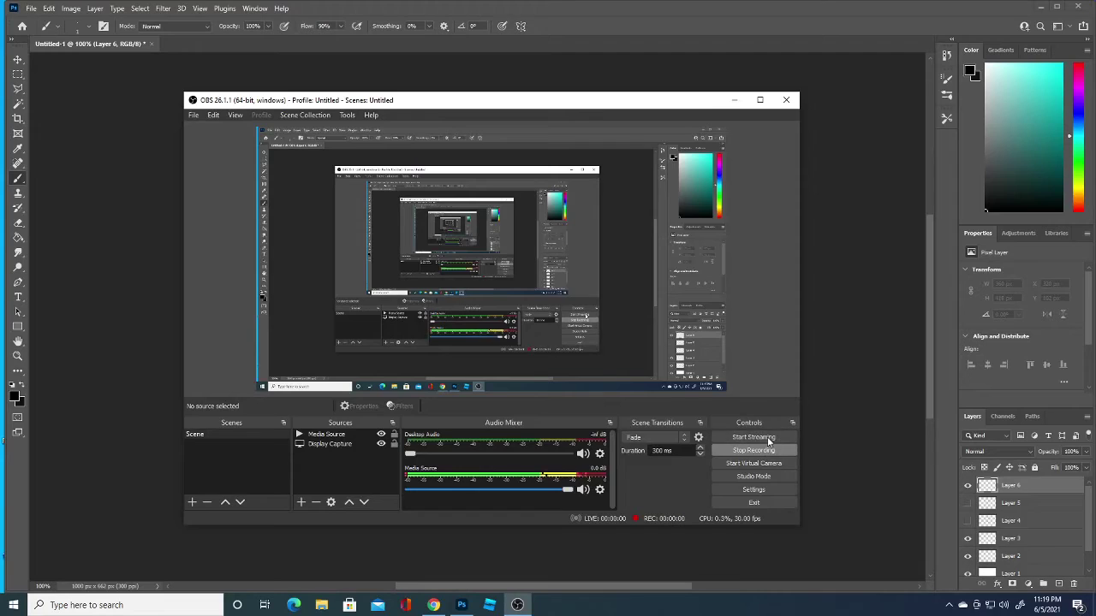
- Draw mirrored eyebrows and almond eyes, then thicken the brows and darken the pupils
click(826, 326)
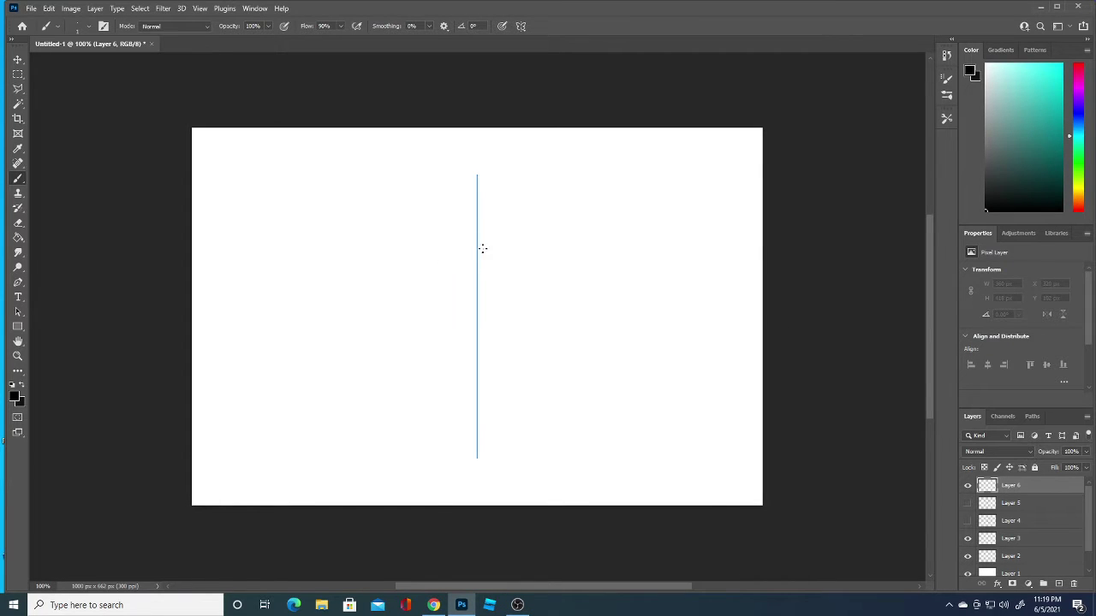
drag(486, 252, 522, 249)
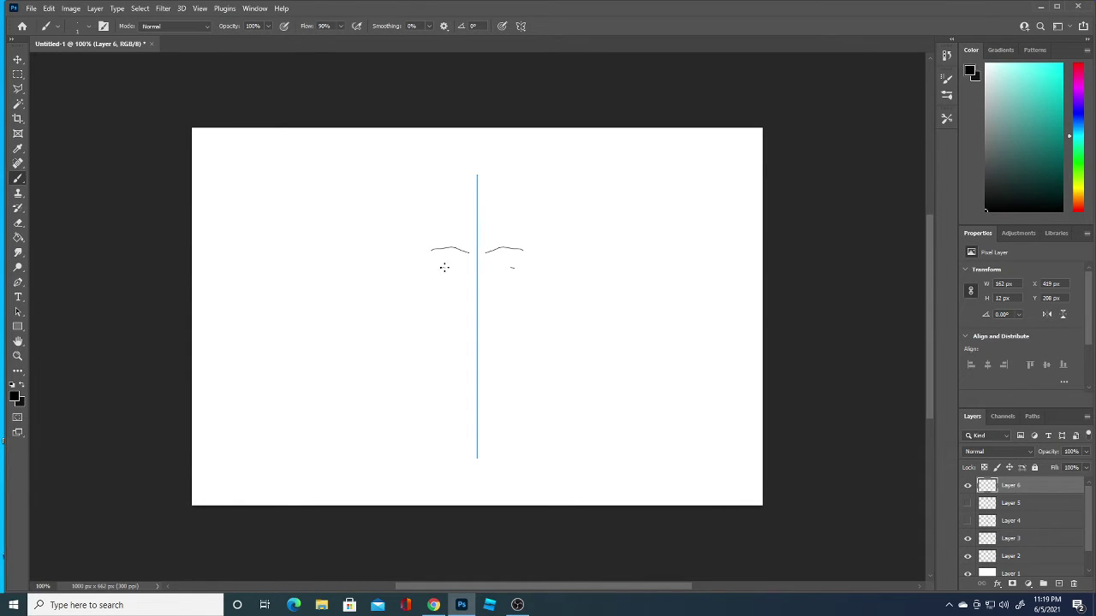
mouse_move(453, 265)
mouse_down()
mouse_move(469, 268)
mouse_move(448, 271)
mouse_up()
drag(489, 251, 505, 247)
drag(506, 245, 528, 250)
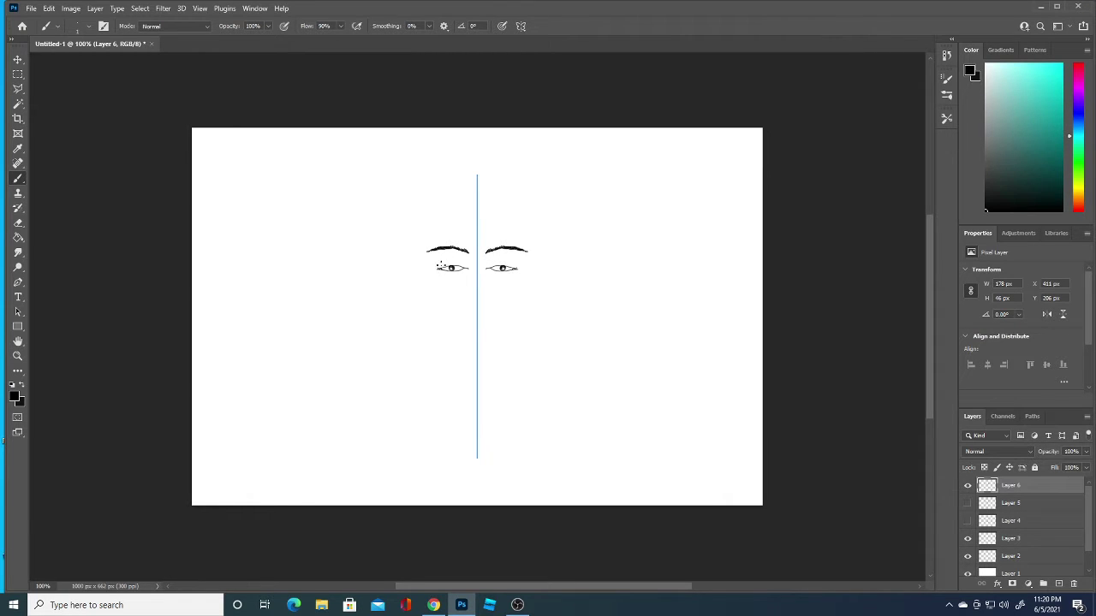
drag(443, 265, 451, 264)
- Darken the pupils, then draw the nose and both lip lines below the eyes
drag(443, 270, 440, 272)
drag(471, 312, 482, 311)
drag(463, 332, 491, 331)
drag(483, 333, 464, 333)
- Outline the head down to the jaw, undoing a stray inner cheek stroke
mouse_move(476, 200)
mouse_down()
mouse_move(437, 247)
mouse_move(417, 367)
mouse_up()
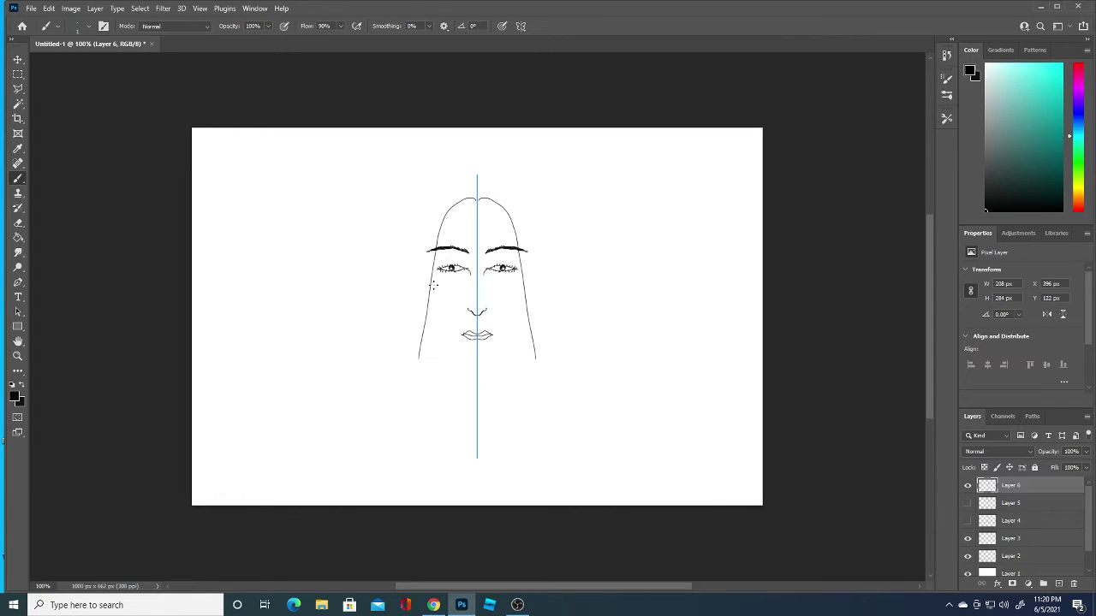
drag(432, 277, 462, 350)
key(ctrl+z)
key(ctrl+z)
- Draw the jaw lines to the chin and several hair outlines from crown to shoulders
mouse_move(429, 286)
mouse_down()
mouse_move(456, 350)
mouse_move(482, 361)
mouse_up()
mouse_move(473, 199)
mouse_down()
mouse_move(457, 197)
mouse_move(428, 250)
mouse_move(417, 359)
mouse_up()
mouse_move(474, 196)
mouse_down()
mouse_move(431, 225)
mouse_move(412, 356)
mouse_up()
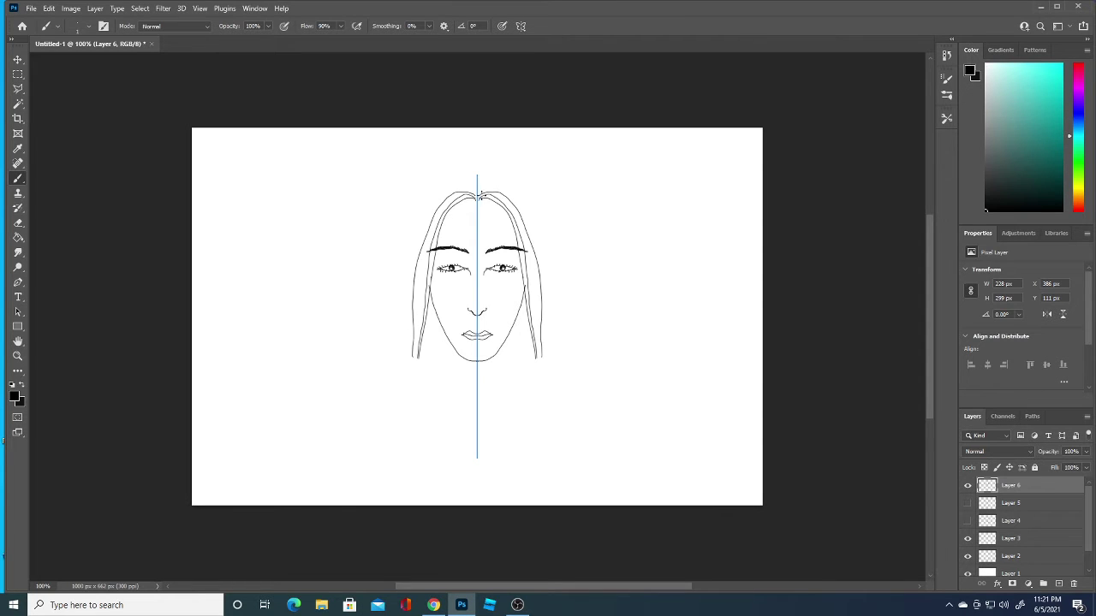
mouse_move(481, 197)
mouse_down()
mouse_move(488, 187)
mouse_move(521, 205)
mouse_move(542, 267)
mouse_move(549, 360)
mouse_up()
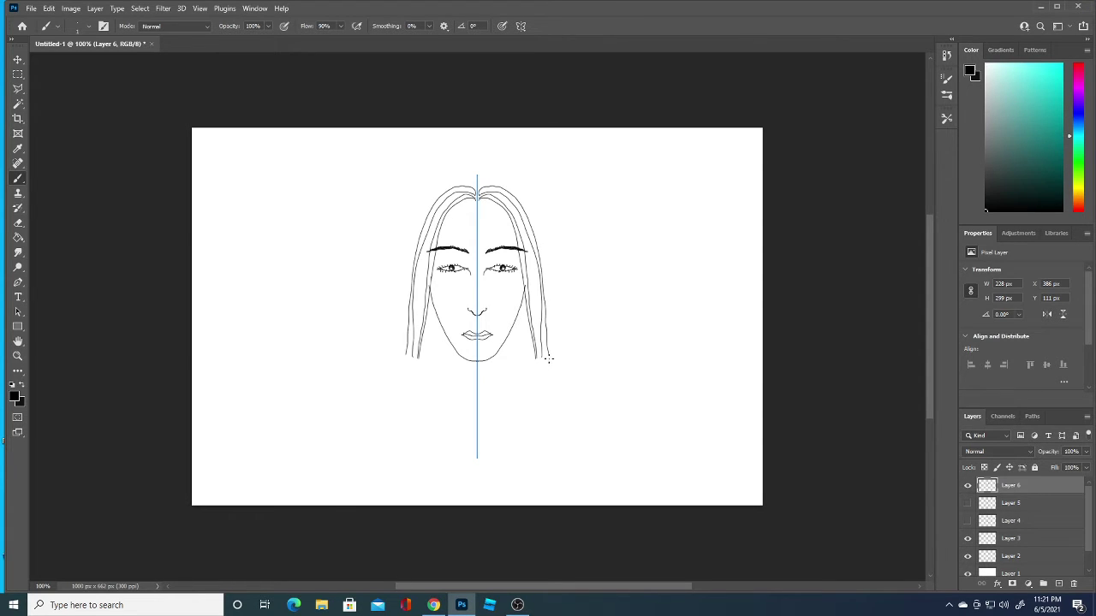
mouse_move(480, 190)
mouse_down()
mouse_move(519, 219)
mouse_move(543, 367)
mouse_up()
mouse_move(479, 183)
mouse_down()
mouse_move(501, 181)
mouse_move(532, 216)
mouse_move(553, 366)
mouse_move(471, 178)
mouse_move(457, 174)
mouse_move(418, 216)
mouse_move(403, 363)
mouse_up()
mouse_move(478, 176)
mouse_down()
mouse_move(507, 174)
mouse_move(539, 211)
mouse_move(553, 265)
mouse_move(544, 344)
mouse_up()
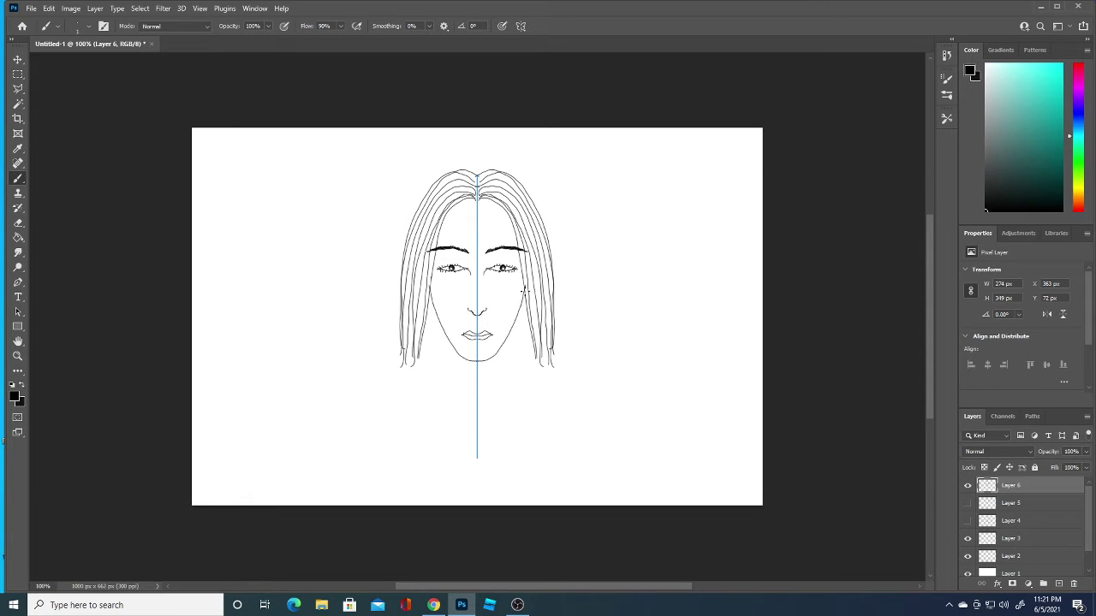
- Curl the hair ends outward at the shoulders, draw the neck and add more strands
mouse_move(524, 293)
mouse_down()
mouse_move(529, 334)
mouse_move(561, 372)
mouse_up()
drag(552, 327, 567, 371)
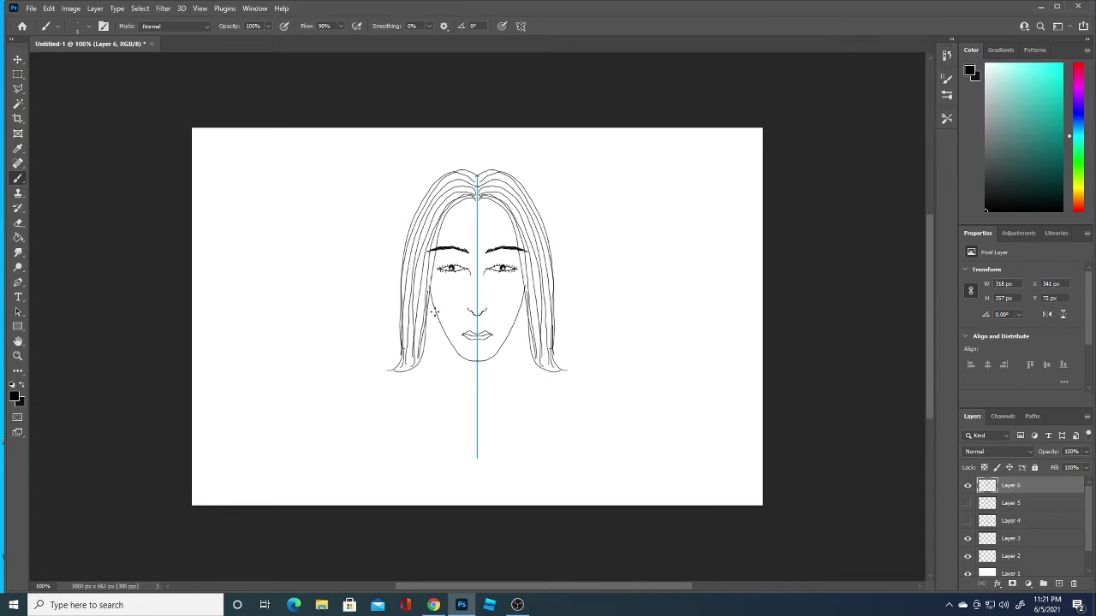
drag(435, 324, 433, 374)
drag(517, 305, 542, 356)
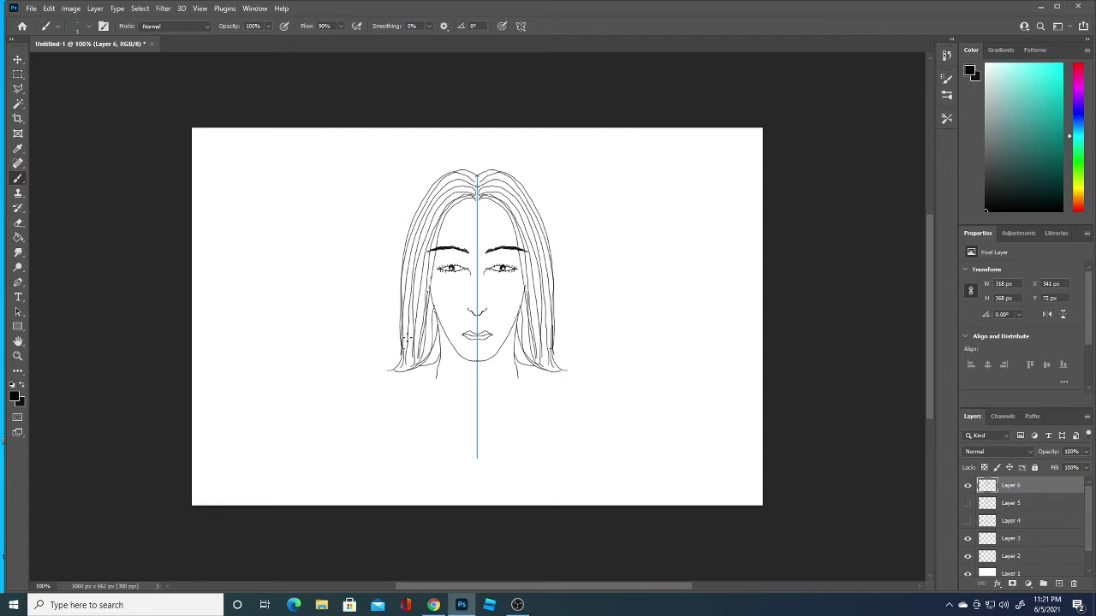
mouse_move(398, 368)
mouse_down()
mouse_move(433, 196)
mouse_move(408, 299)
mouse_up()
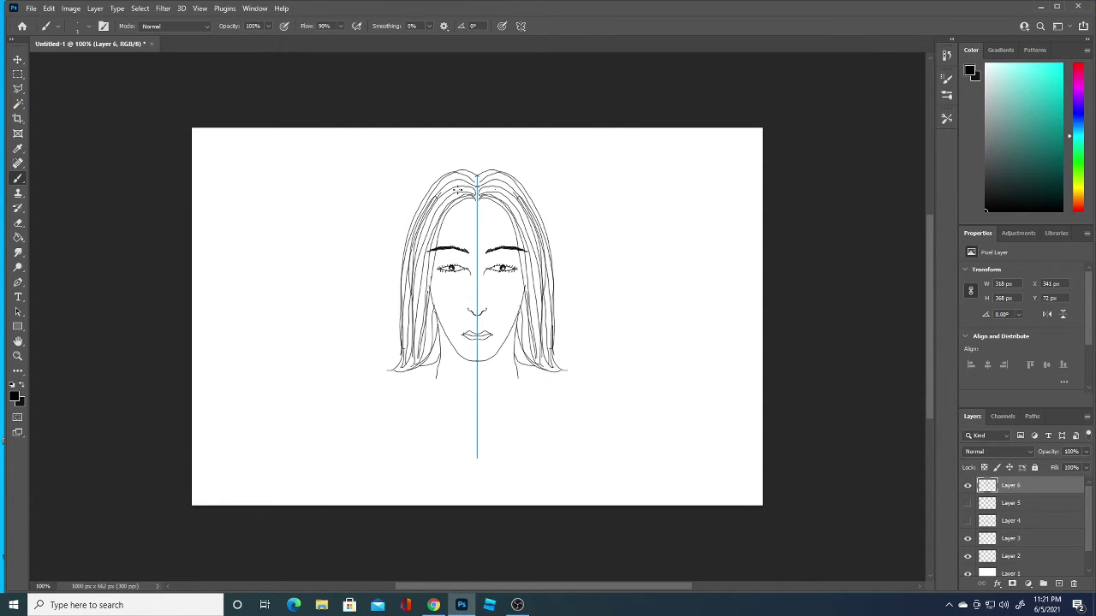
mouse_move(457, 186)
mouse_down()
mouse_move(419, 302)
mouse_move(417, 358)
mouse_move(431, 227)
mouse_move(424, 359)
mouse_up()
- Add long mirrored strands from the crown down the outer hair
drag(430, 309, 433, 349)
mouse_move(484, 195)
mouse_down()
mouse_move(514, 224)
mouse_move(536, 362)
mouse_up()
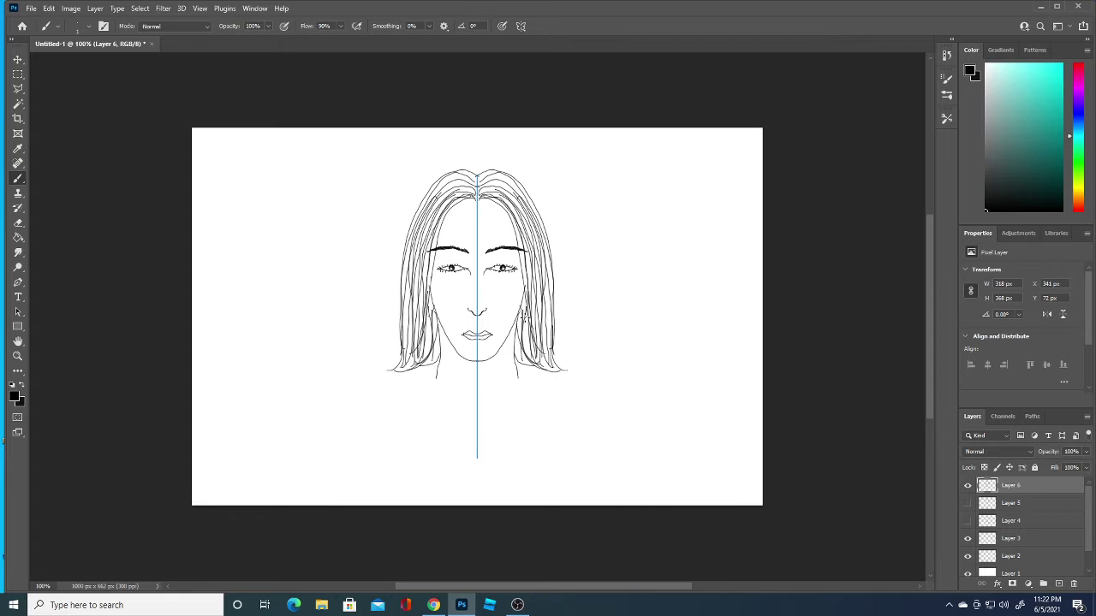
drag(524, 319, 534, 358)
drag(542, 286, 553, 352)
mouse_move(416, 232)
mouse_down()
mouse_move(469, 180)
mouse_move(505, 171)
mouse_move(520, 190)
mouse_move(550, 324)
mouse_up()
drag(503, 202, 541, 351)
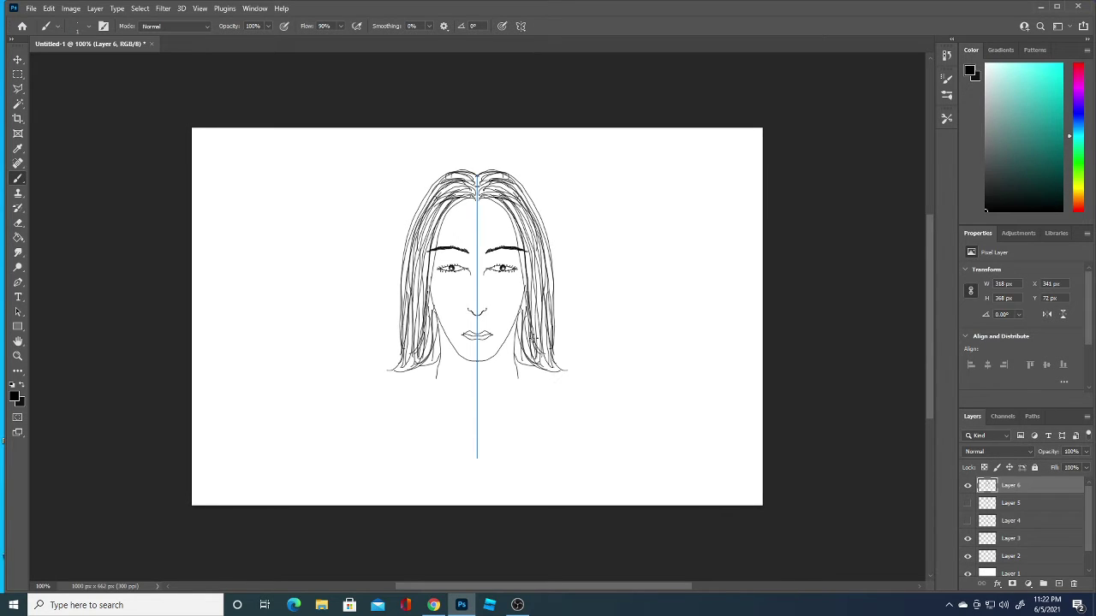
drag(494, 198, 531, 332)
- Fill both sides and the lower hair with more long strands toward the ends
drag(518, 229, 540, 328)
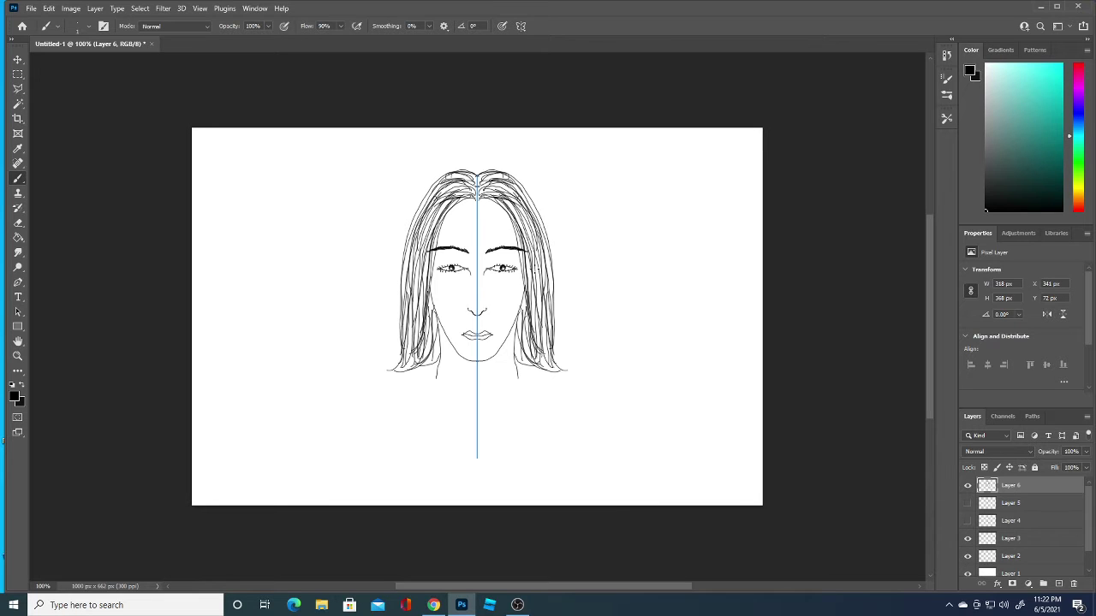
drag(537, 264, 544, 324)
mouse_move(520, 230)
mouse_down()
mouse_move(531, 329)
mouse_move(532, 304)
mouse_up()
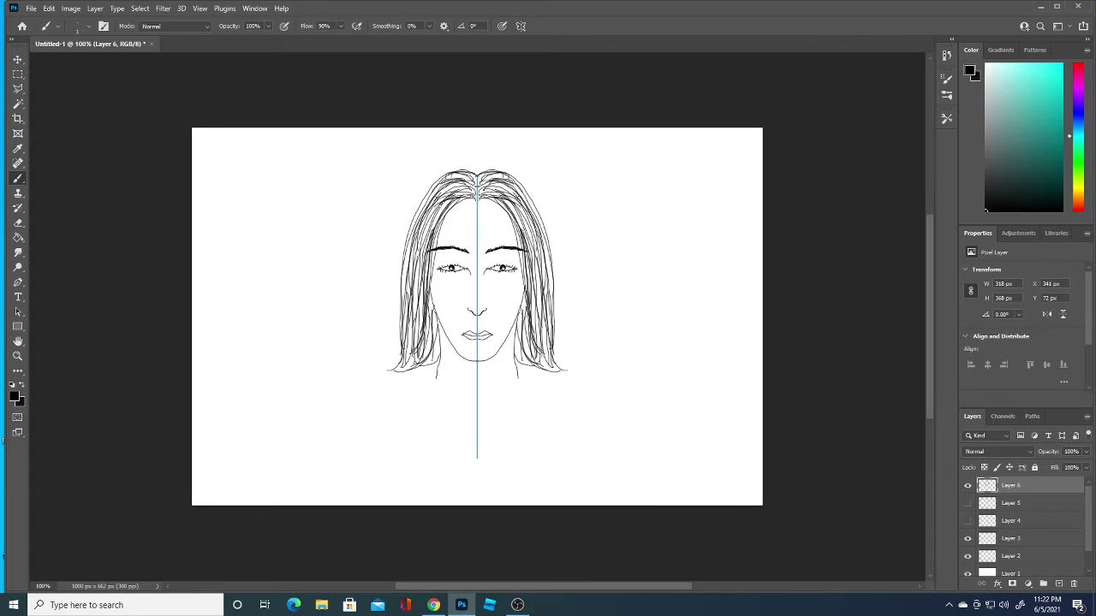
drag(515, 202, 543, 309)
mouse_move(521, 221)
mouse_down()
mouse_move(537, 332)
mouse_move(536, 279)
mouse_up()
mouse_move(507, 197)
mouse_down()
mouse_move(522, 227)
mouse_move(493, 197)
mouse_move(530, 274)
mouse_move(539, 342)
mouse_up()
drag(520, 291, 533, 362)
mouse_move(521, 322)
mouse_down()
mouse_move(527, 366)
mouse_move(540, 356)
mouse_up()
drag(539, 313, 558, 359)
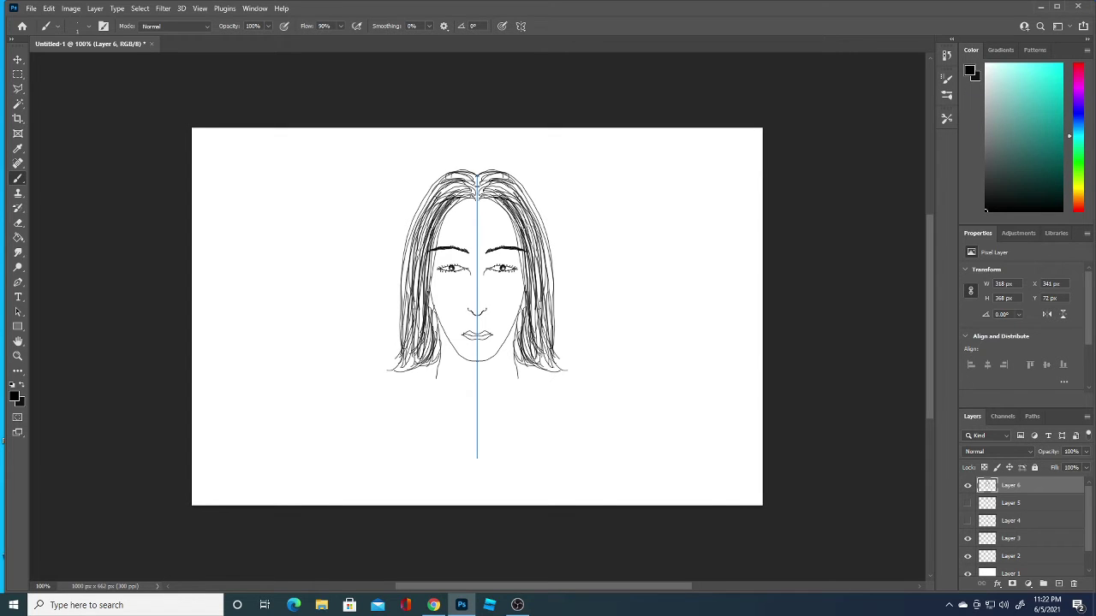
- Paint more strands running down from the crown
drag(484, 183, 548, 288)
mouse_move(495, 185)
mouse_down()
mouse_move(539, 257)
mouse_move(536, 234)
mouse_up()
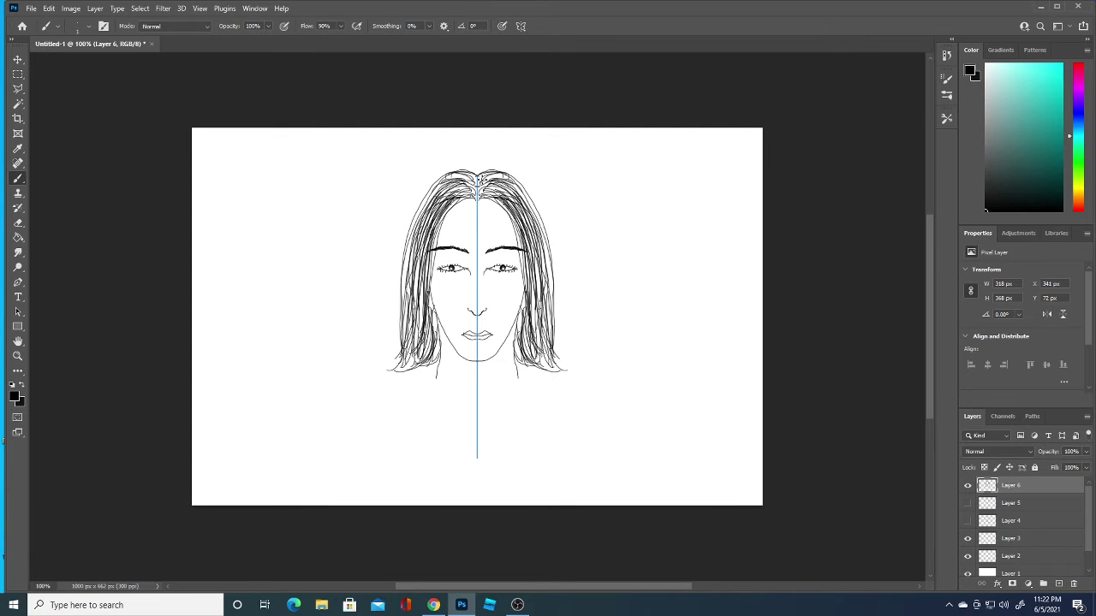
mouse_move(483, 175)
mouse_down()
mouse_move(518, 197)
mouse_move(551, 300)
mouse_move(554, 275)
mouse_up()
mouse_move(488, 180)
mouse_down()
mouse_move(519, 194)
mouse_move(547, 253)
mouse_up()
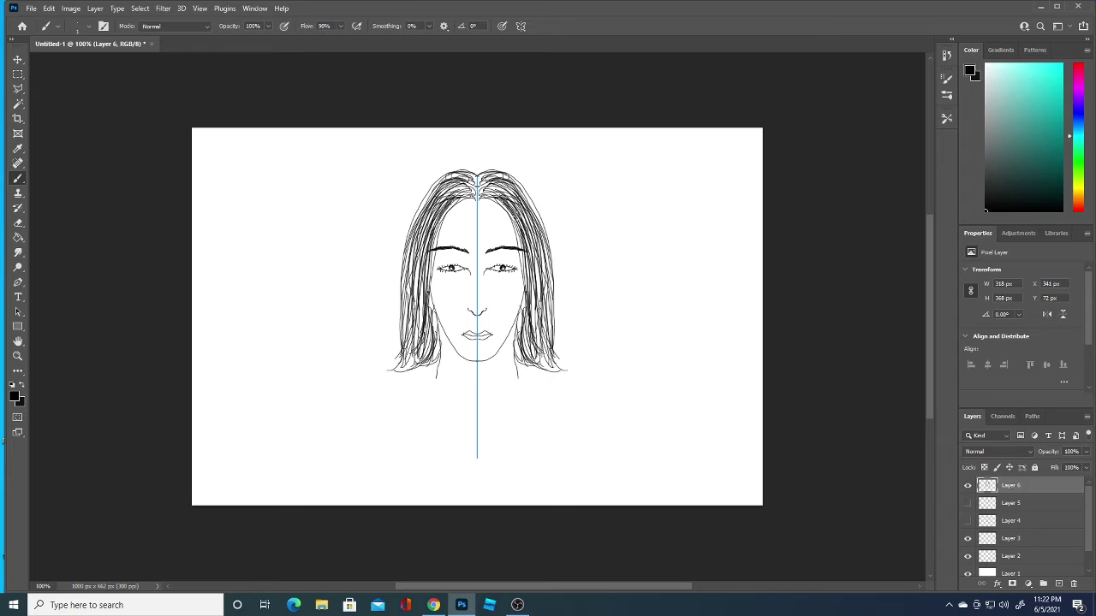
mouse_move(511, 174)
mouse_down()
mouse_move(539, 250)
mouse_move(546, 314)
mouse_up()
mouse_move(483, 193)
mouse_down()
mouse_move(518, 241)
mouse_move(555, 347)
mouse_up()
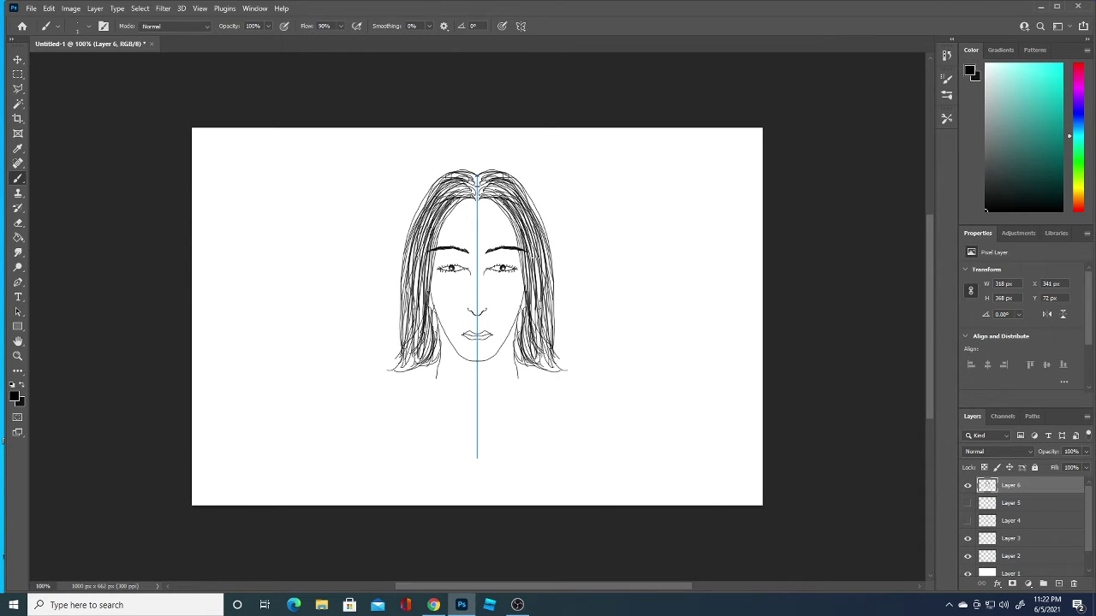
- Add strands beside the face and darken the hair parting at the top
mouse_move(532, 255)
mouse_down()
mouse_move(541, 308)
mouse_move(551, 285)
mouse_move(531, 346)
mouse_up()
drag(524, 303, 521, 354)
drag(524, 301, 517, 361)
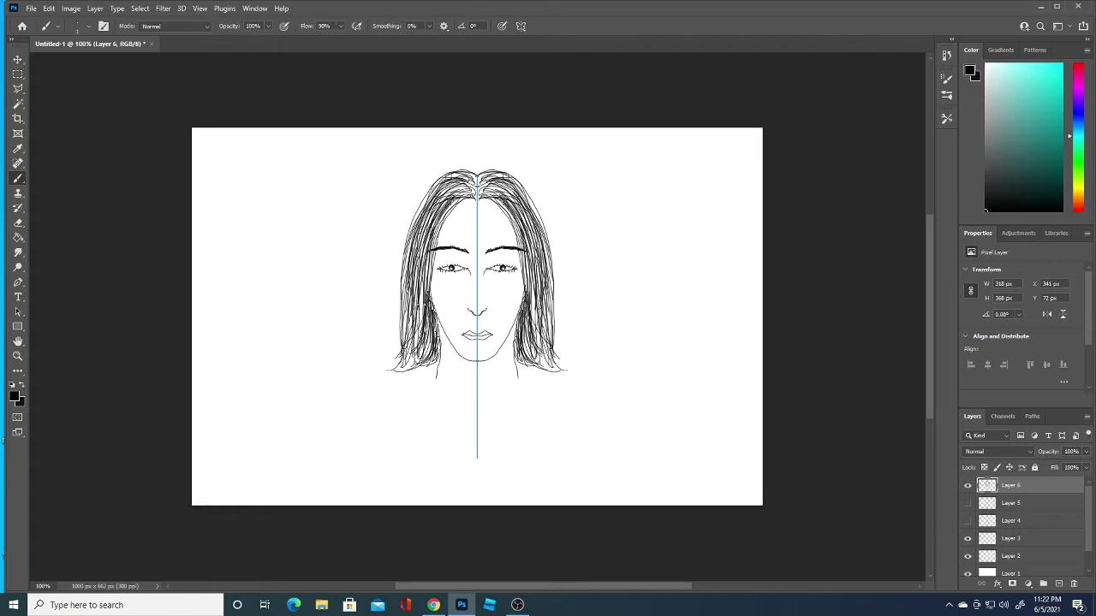
drag(532, 288, 527, 363)
drag(540, 317, 539, 366)
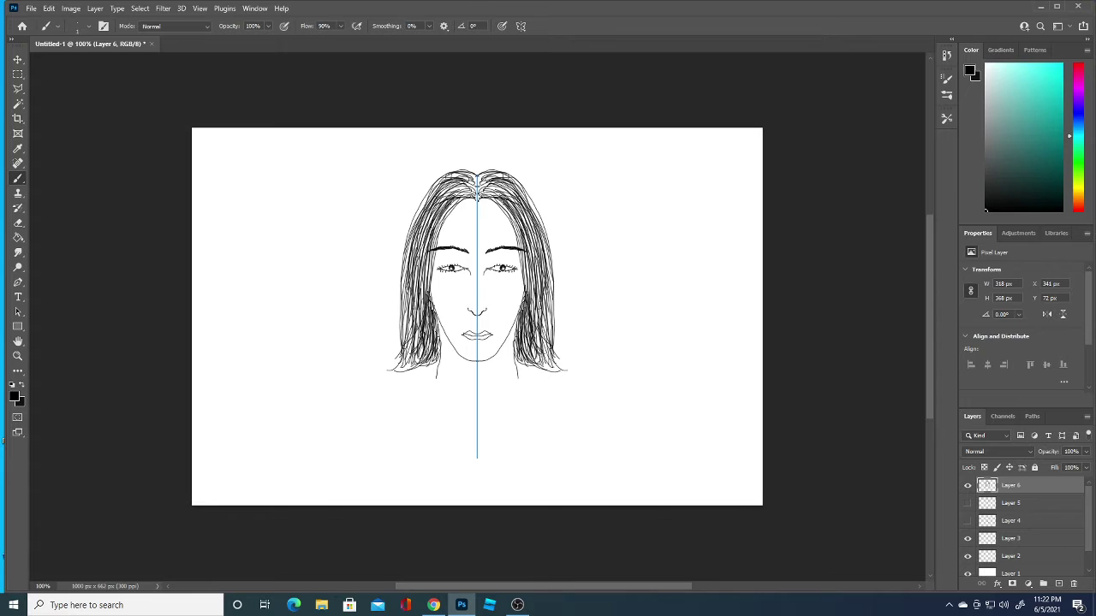
mouse_move(486, 173)
mouse_down()
mouse_move(473, 191)
mouse_move(526, 211)
mouse_move(548, 247)
mouse_up()
- Add strands to the lower outer hair, across the top and near the parting
mouse_move(555, 272)
mouse_down()
mouse_move(555, 339)
mouse_move(537, 375)
mouse_move(559, 373)
mouse_move(543, 372)
mouse_move(556, 360)
mouse_move(562, 369)
mouse_up()
mouse_move(548, 296)
mouse_down()
mouse_move(547, 342)
mouse_move(531, 311)
mouse_up()
mouse_move(531, 284)
mouse_down()
mouse_move(529, 325)
mouse_move(550, 250)
mouse_move(519, 188)
mouse_up()
mouse_move(423, 205)
mouse_down()
mouse_move(461, 175)
mouse_move(468, 188)
mouse_move(447, 215)
mouse_move(428, 332)
mouse_up()
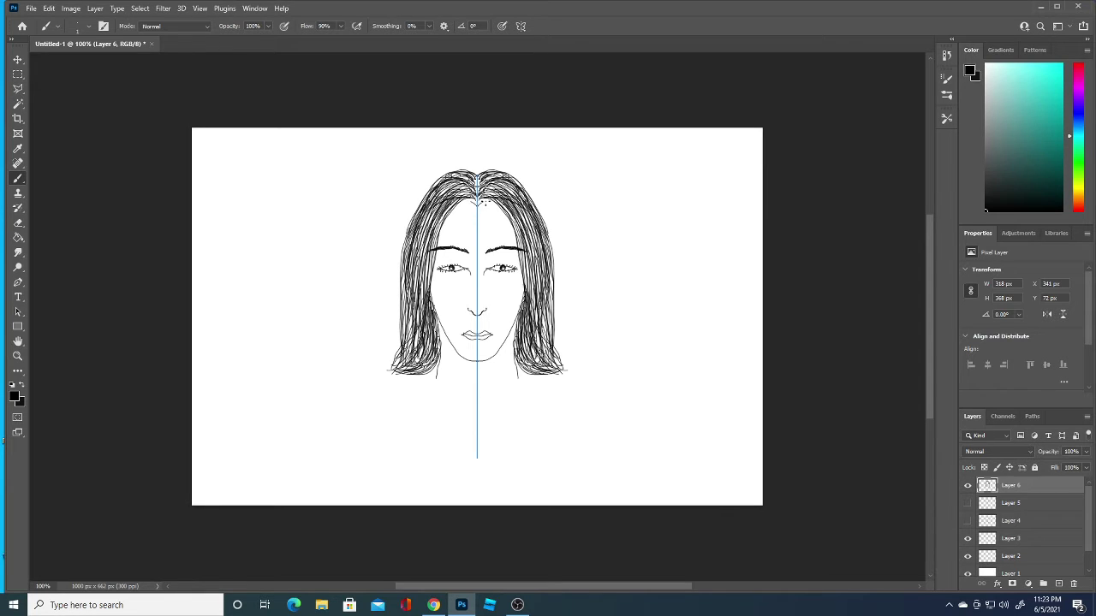
mouse_move(500, 209)
mouse_down()
mouse_move(479, 194)
mouse_move(476, 204)
mouse_move(496, 204)
mouse_move(519, 228)
mouse_move(533, 317)
mouse_up()
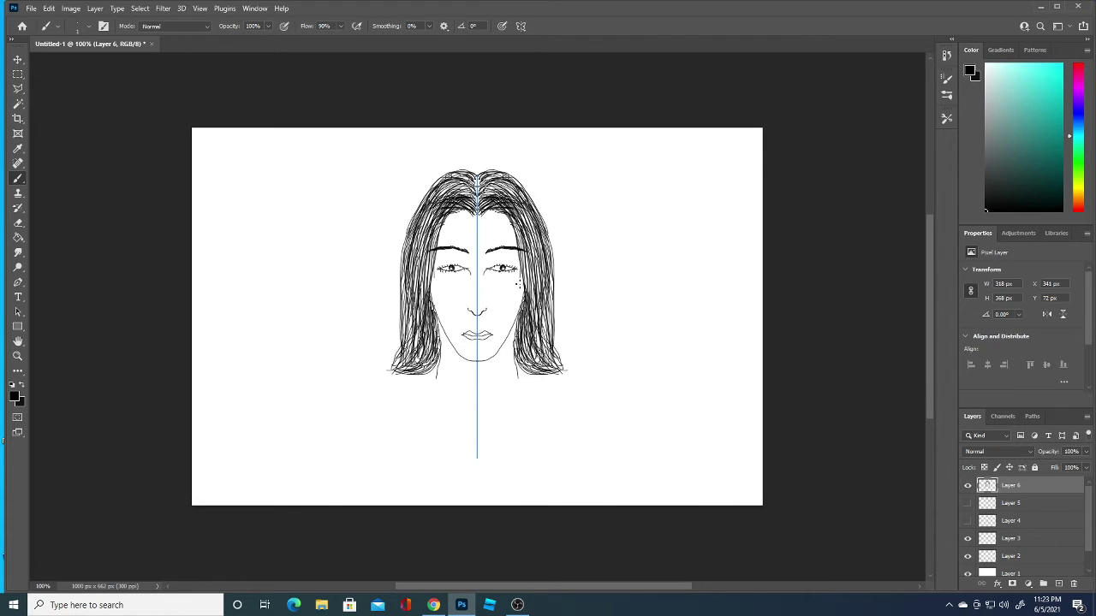
- Thicken the inner hair edges and add strokes at the hair ends
drag(520, 263, 537, 315)
mouse_move(516, 233)
mouse_down()
mouse_move(524, 313)
mouse_move(522, 278)
mouse_move(538, 310)
mouse_up()
drag(524, 209, 536, 269)
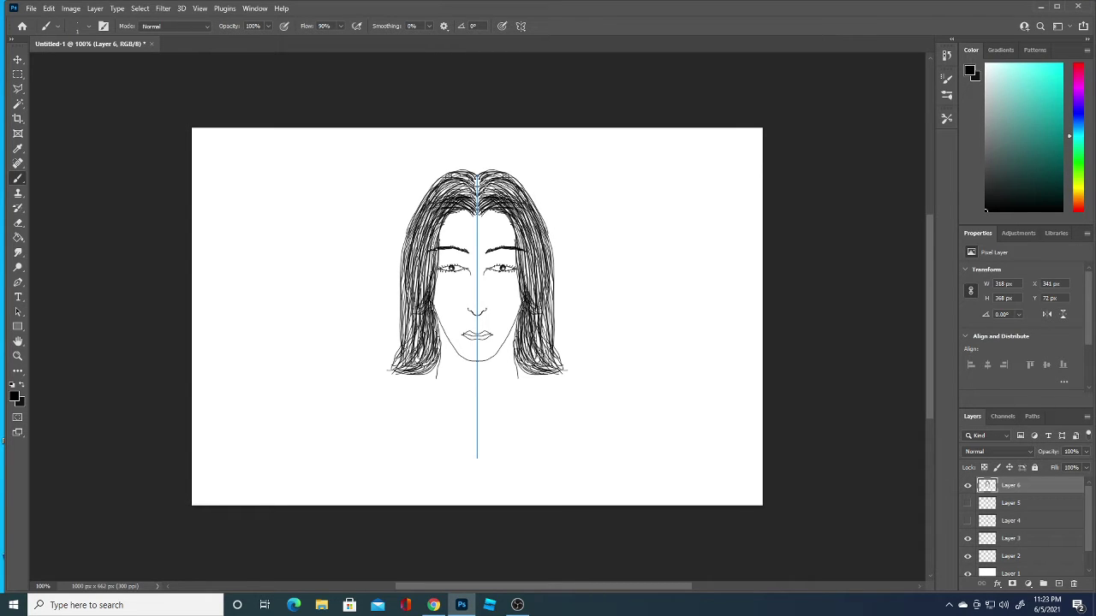
drag(391, 370, 438, 380)
drag(525, 380, 539, 382)
- Draw a double V neckline plus shoulder and arm lines, then bolden the collar in black
drag(428, 376, 477, 424)
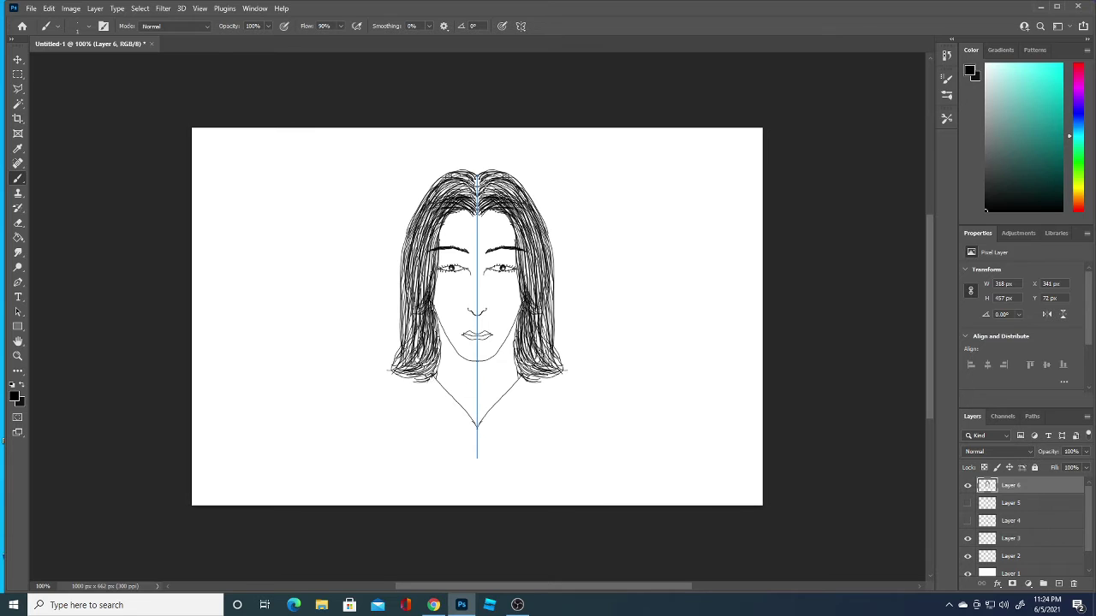
drag(428, 376, 478, 437)
mouse_move(564, 371)
mouse_down()
mouse_move(583, 369)
mouse_move(620, 404)
mouse_move(648, 502)
mouse_up()
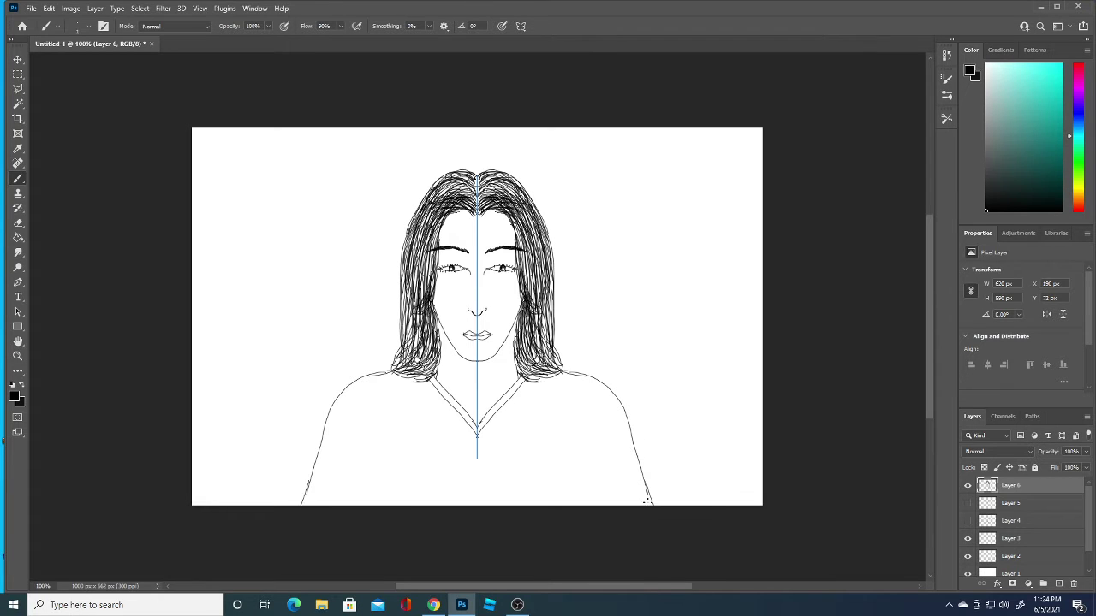
drag(573, 467, 580, 508)
drag(573, 461, 575, 470)
drag(415, 376, 477, 440)
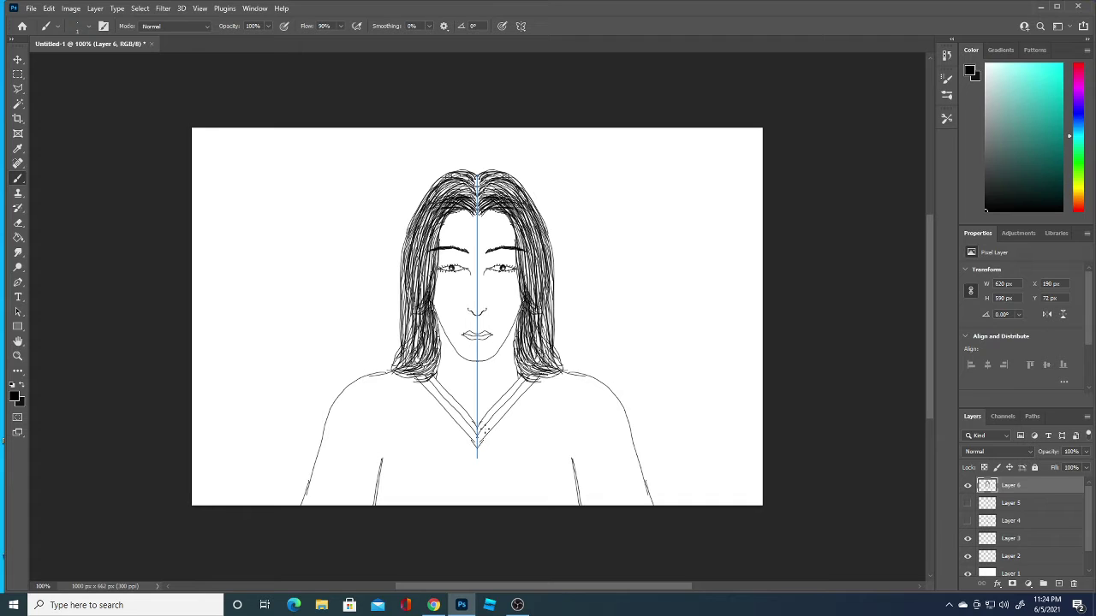
drag(423, 380, 475, 440)
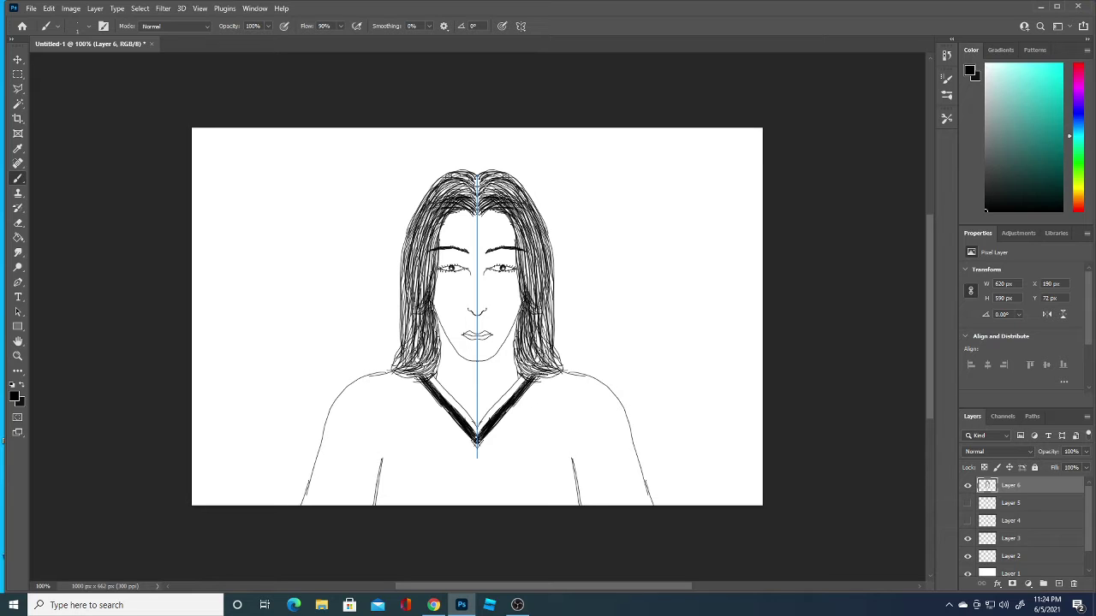
- Hatch diagonal shading along the arms and shoulders toward the neck
drag(310, 492, 307, 505)
drag(317, 459, 312, 493)
mouse_move(322, 437)
mouse_down()
mouse_move(317, 472)
mouse_move(322, 462)
mouse_up()
mouse_move(329, 414)
mouse_down()
mouse_move(324, 449)
mouse_move(329, 438)
mouse_up()
drag(344, 392, 334, 432)
drag(352, 387, 344, 409)
mouse_move(373, 372)
mouse_down()
mouse_move(363, 396)
mouse_move(408, 387)
mouse_up()
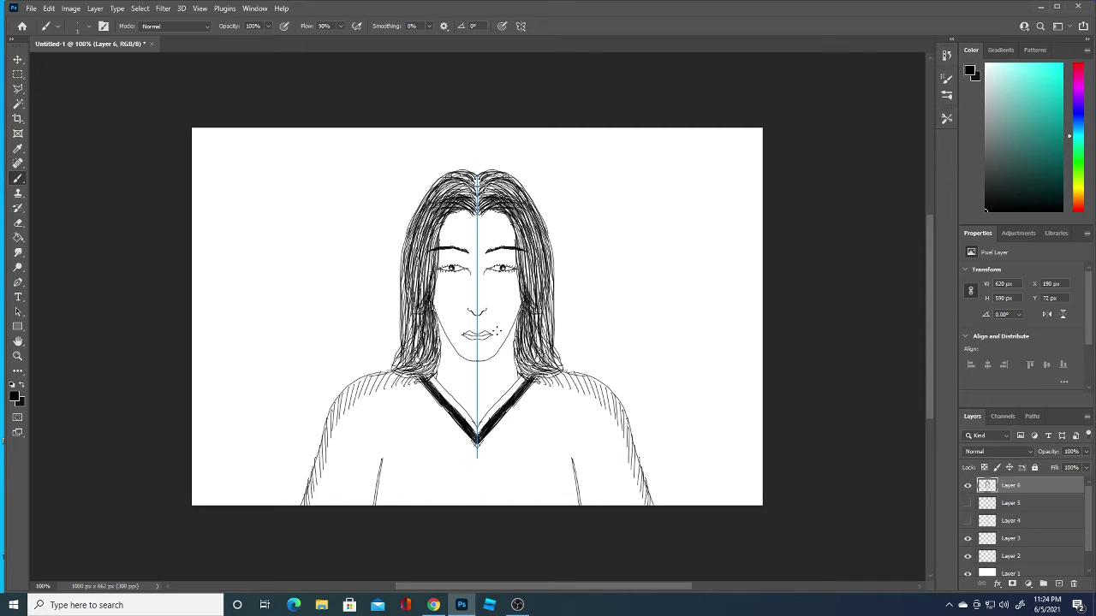
drag(382, 459, 383, 508)
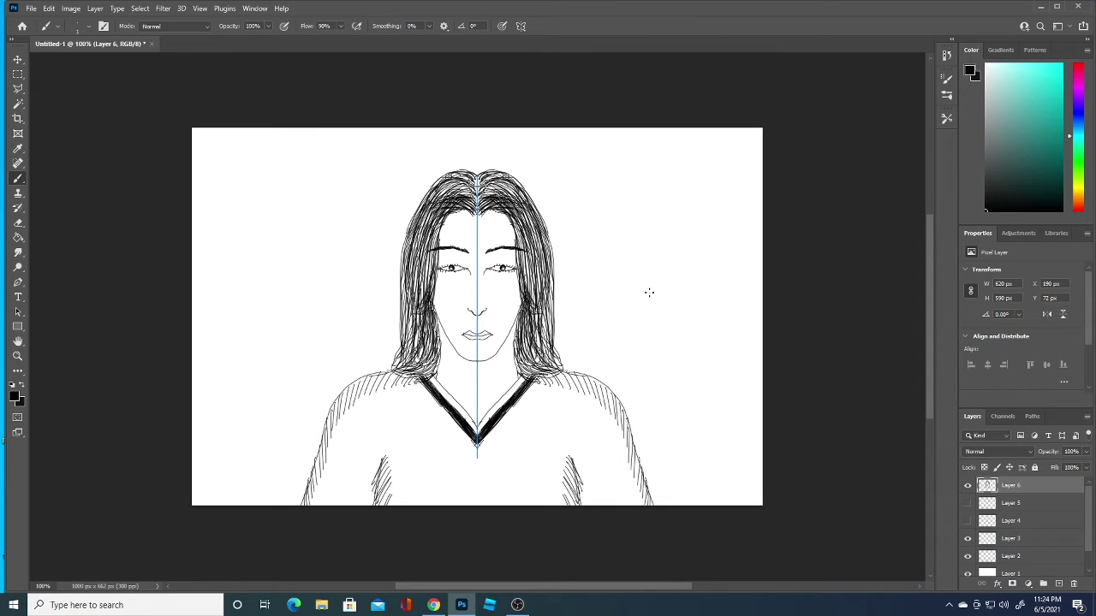
- Add mirrored hair strands beside both cheeks and at the parting
drag(441, 212, 432, 265)
mouse_move(485, 204)
mouse_down()
mouse_move(481, 217)
mouse_move(513, 233)
mouse_move(525, 269)
mouse_up()
drag(507, 221, 530, 267)
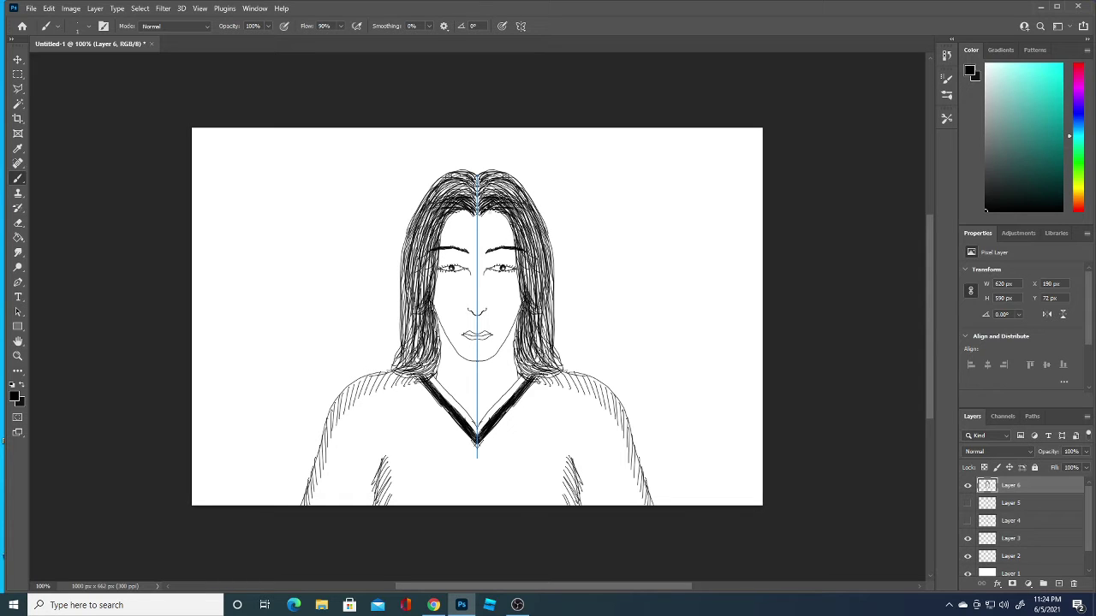
drag(485, 207, 500, 217)
mouse_move(490, 176)
mouse_down()
mouse_move(522, 190)
mouse_move(566, 375)
mouse_up()
- Fill the lower and side hair with short vertical strands down to the ends
drag(539, 341, 555, 375)
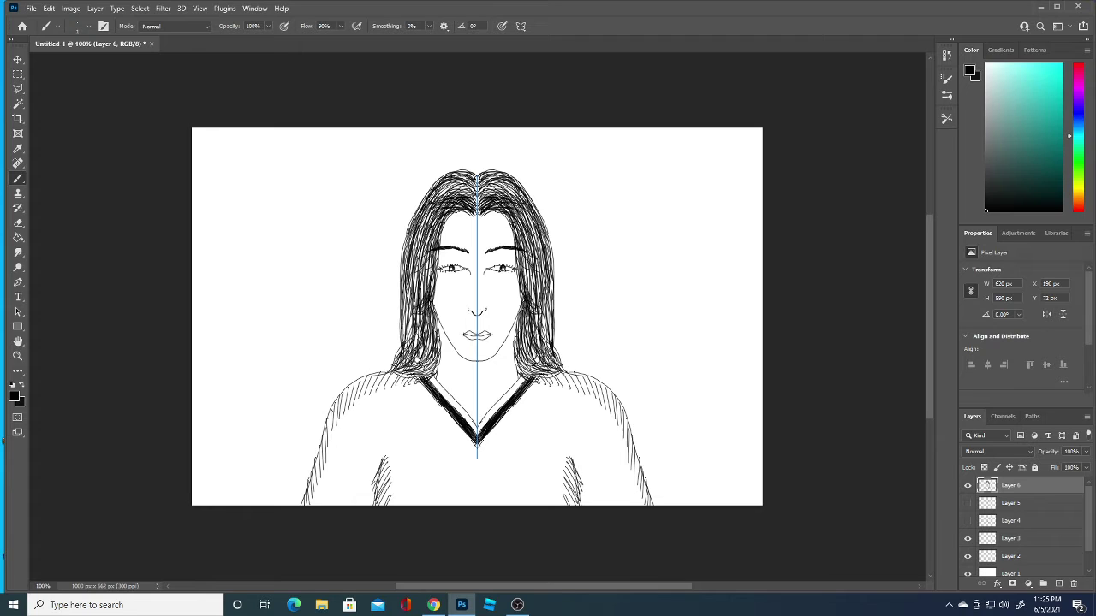
mouse_move(541, 315)
mouse_down()
mouse_move(558, 369)
mouse_move(551, 354)
mouse_move(546, 373)
mouse_move(524, 370)
mouse_move(536, 376)
mouse_up()
drag(528, 344, 550, 375)
drag(534, 325, 546, 359)
mouse_move(534, 301)
mouse_down()
mouse_move(544, 337)
mouse_move(555, 341)
mouse_move(553, 330)
mouse_up()
mouse_move(529, 255)
mouse_down()
mouse_move(538, 310)
mouse_move(532, 302)
mouse_up()
drag(524, 248, 538, 300)
mouse_move(532, 252)
mouse_down()
mouse_move(541, 299)
mouse_move(553, 298)
mouse_up()
mouse_move(548, 267)
mouse_down()
mouse_move(555, 294)
mouse_move(527, 359)
mouse_move(534, 387)
mouse_move(546, 384)
mouse_up()
drag(536, 372, 556, 383)
- Add strands to the upper hair and at the top of the head
mouse_move(532, 219)
mouse_down()
mouse_move(538, 262)
mouse_move(534, 248)
mouse_up()
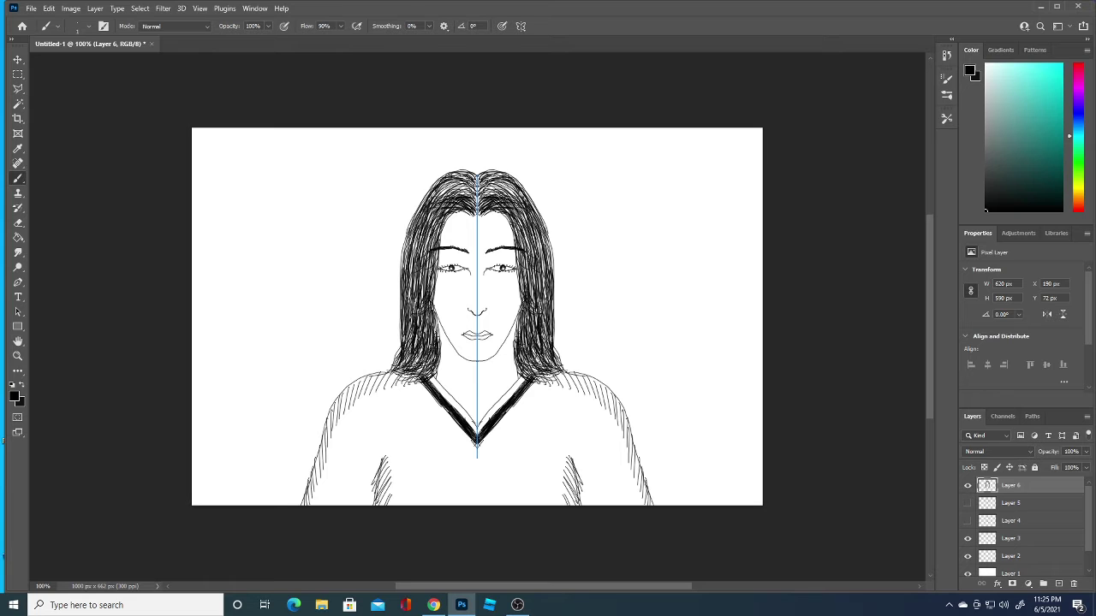
mouse_move(517, 193)
mouse_down()
mouse_move(529, 234)
mouse_move(543, 233)
mouse_move(548, 272)
mouse_up()
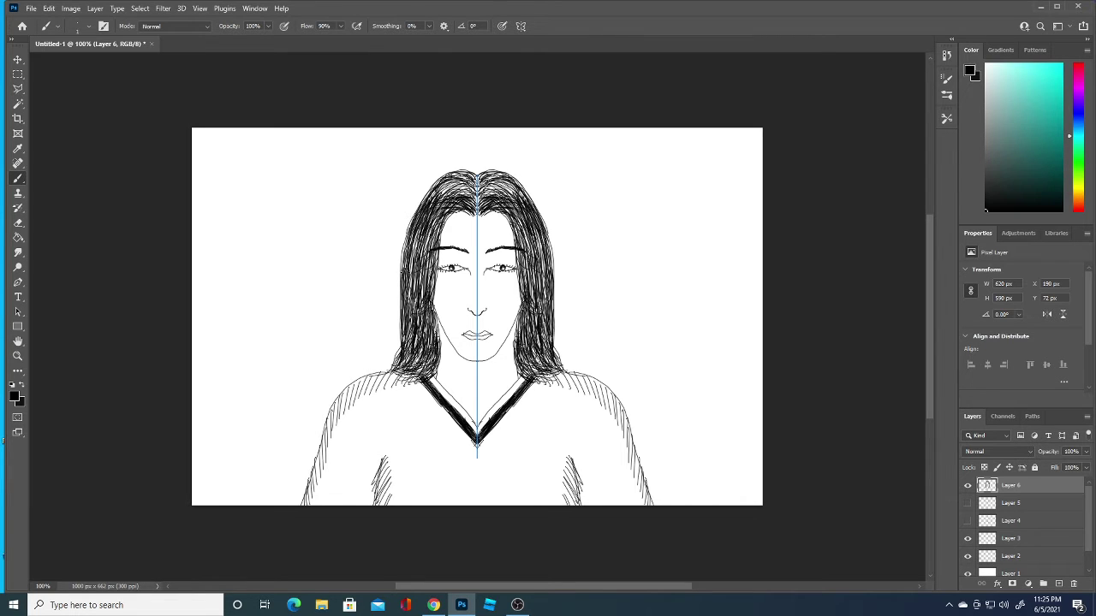
drag(540, 233, 534, 261)
mouse_move(495, 183)
mouse_down()
mouse_move(511, 193)
mouse_move(496, 197)
mouse_move(496, 171)
mouse_move(515, 173)
mouse_move(503, 190)
mouse_move(539, 182)
mouse_move(503, 203)
mouse_up()
- Hatch stubble along both jawlines and under the chin
drag(503, 243, 516, 213)
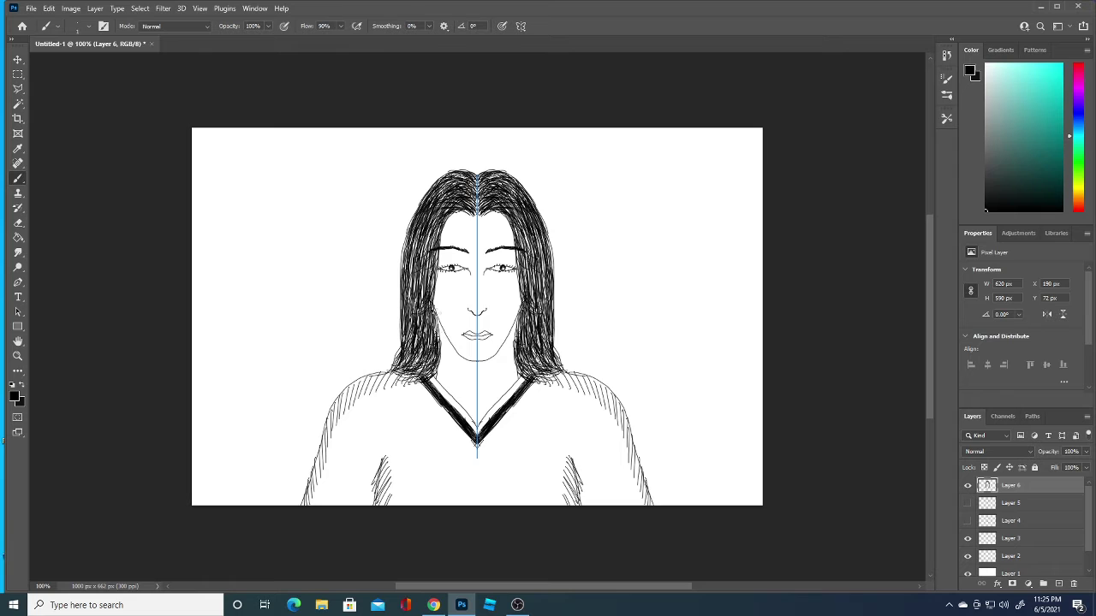
mouse_move(435, 321)
mouse_down()
mouse_move(471, 368)
mouse_move(483, 367)
mouse_up()
mouse_move(470, 357)
mouse_down()
mouse_move(464, 367)
mouse_move(459, 356)
mouse_up()
mouse_move(442, 325)
mouse_down()
mouse_move(450, 344)
mouse_move(447, 335)
mouse_move(517, 337)
mouse_move(522, 327)
mouse_up()
drag(463, 360, 475, 368)
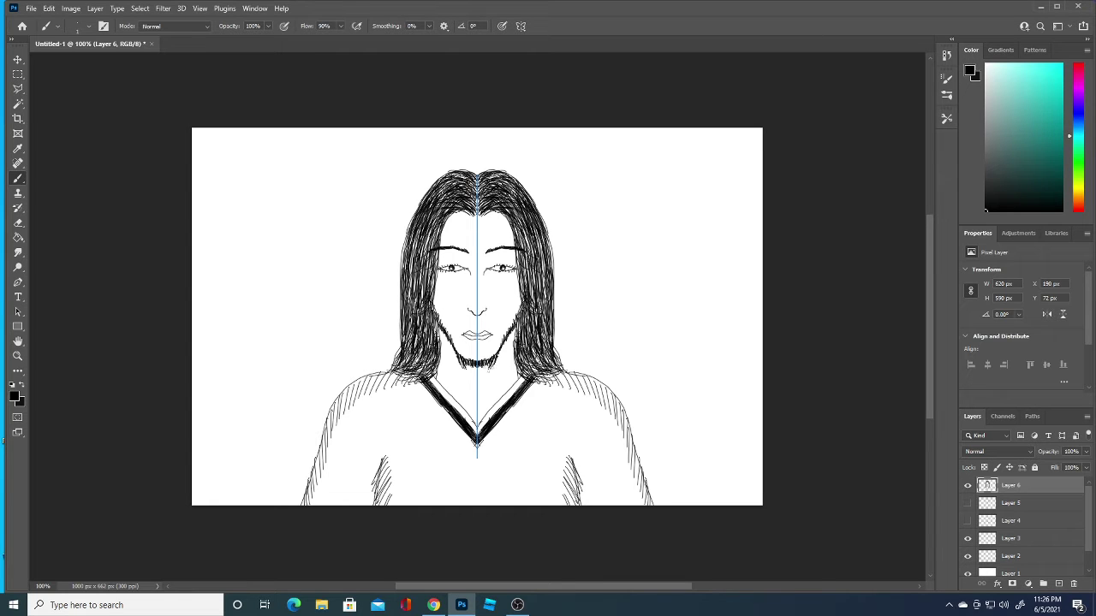
drag(487, 358, 476, 370)
- Draw the moustache, darken the beard on jaw and cheeks, and lengthen the hair ends
drag(478, 319, 455, 344)
mouse_move(495, 360)
mouse_down()
mouse_move(490, 369)
mouse_move(505, 346)
mouse_up()
mouse_move(519, 322)
mouse_down()
mouse_move(510, 339)
mouse_move(439, 343)
mouse_up()
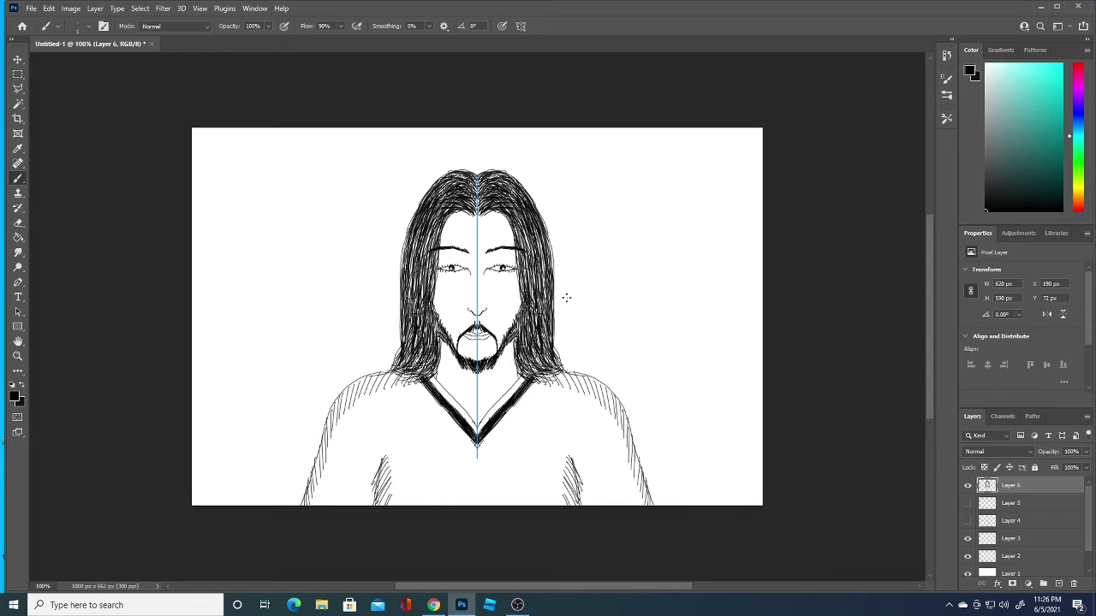
drag(552, 346, 574, 373)
- Dot and stroke stubble marks across the cheeks, along the jaw and on the chin
click(434, 299)
click(442, 316)
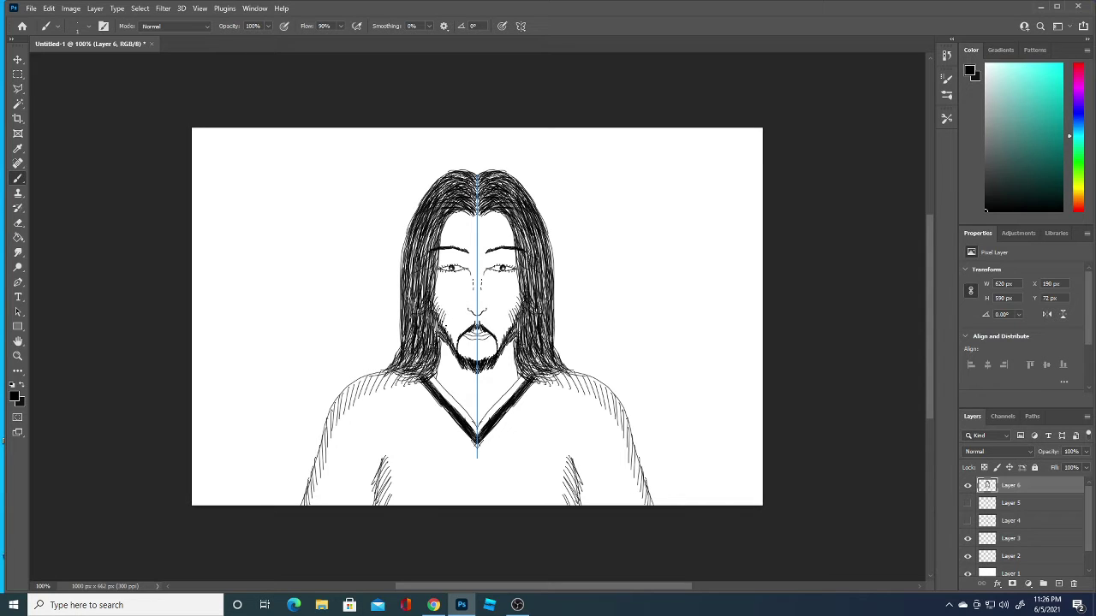
click(451, 330)
click(451, 335)
drag(453, 337, 456, 345)
click(450, 333)
click(438, 313)
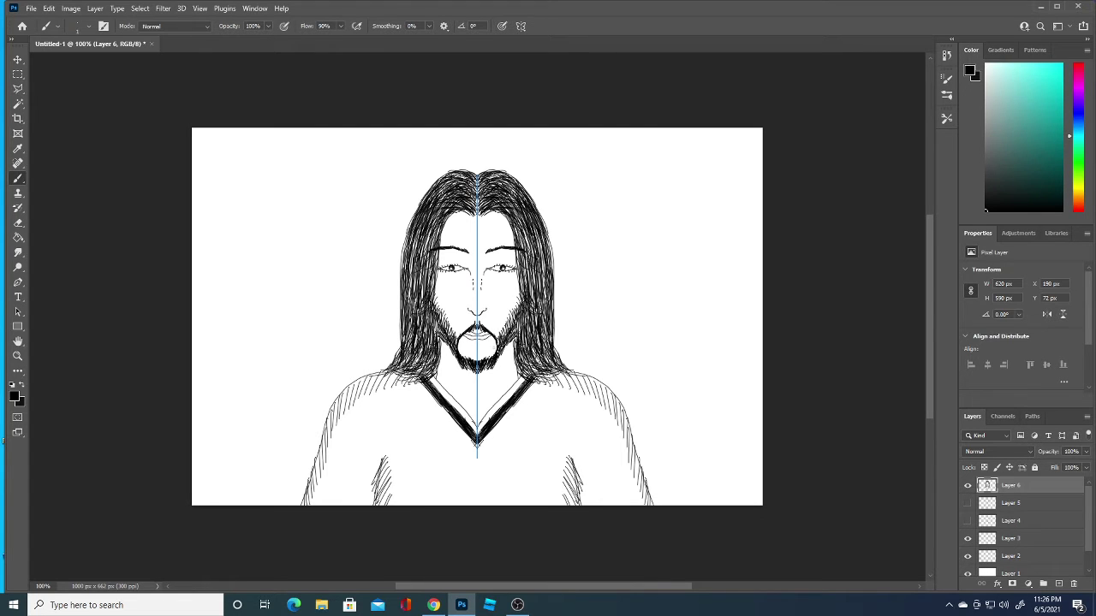
drag(459, 346, 475, 362)
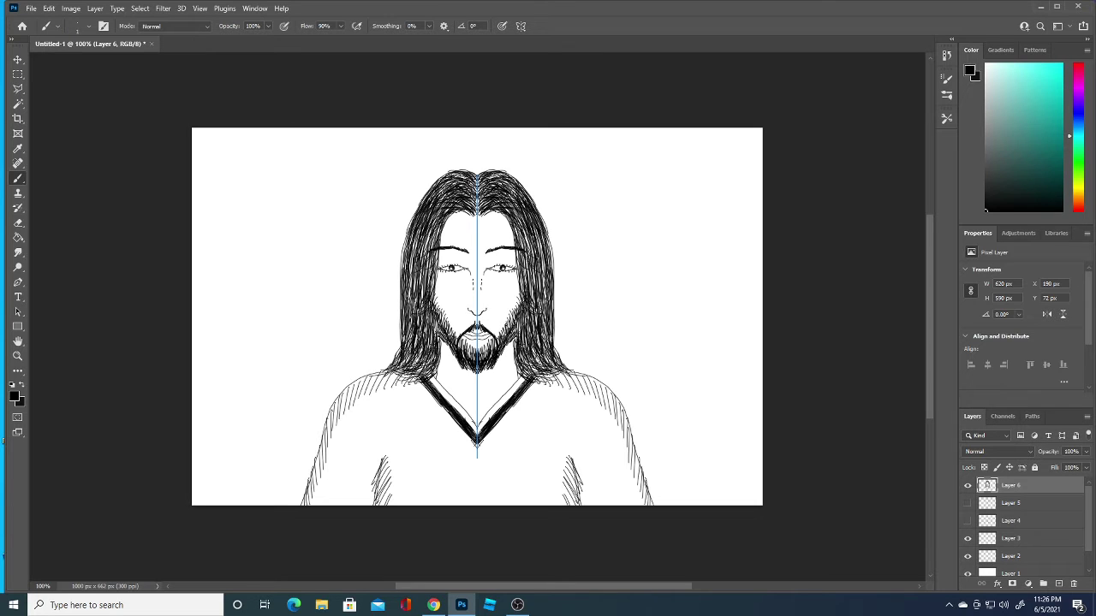
mouse_move(510, 315)
mouse_down()
mouse_move(514, 330)
mouse_move(517, 310)
mouse_up()
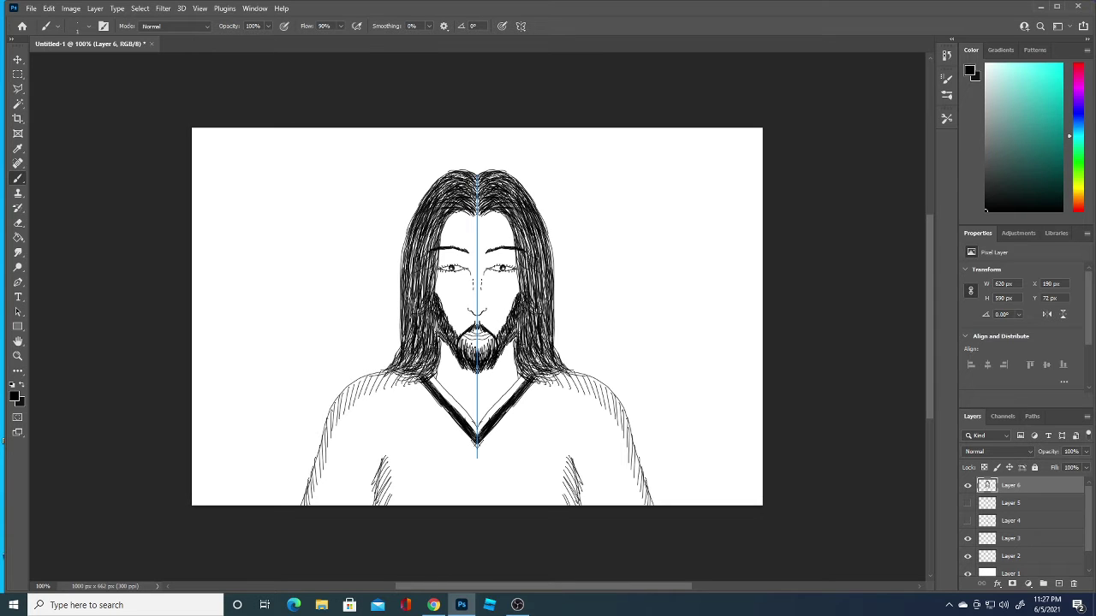
- Darken the beard's lower centre, then add strands along the outer hair edges and forehead hairline
drag(484, 346, 484, 358)
drag(473, 367, 480, 377)
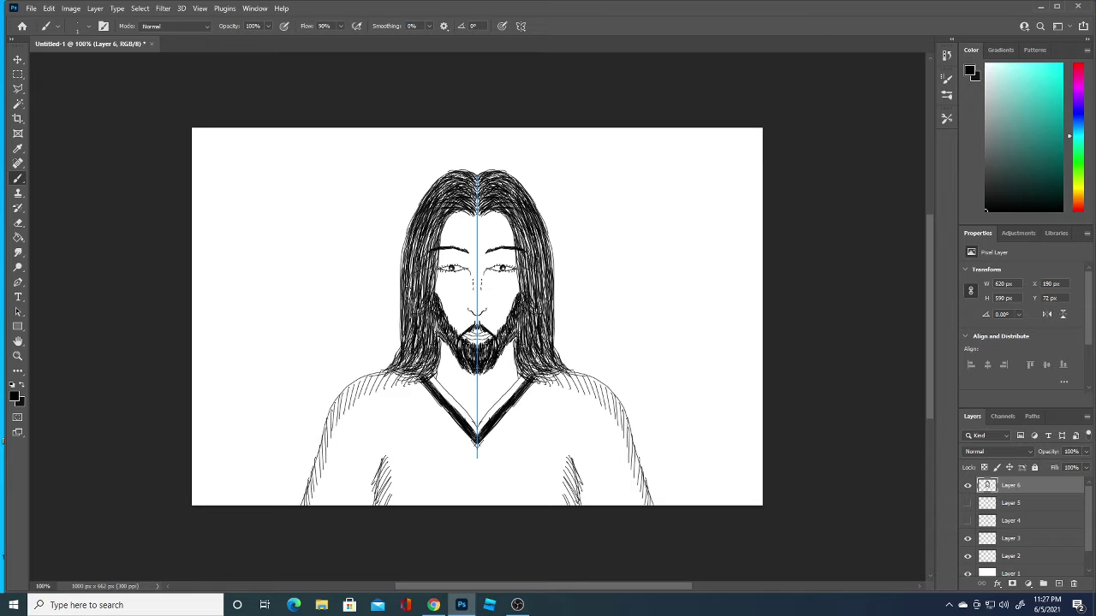
mouse_move(404, 240)
mouse_down()
mouse_move(402, 280)
mouse_move(402, 260)
mouse_up()
mouse_move(428, 194)
mouse_down()
mouse_move(401, 243)
mouse_move(404, 292)
mouse_up()
drag(426, 232, 424, 271)
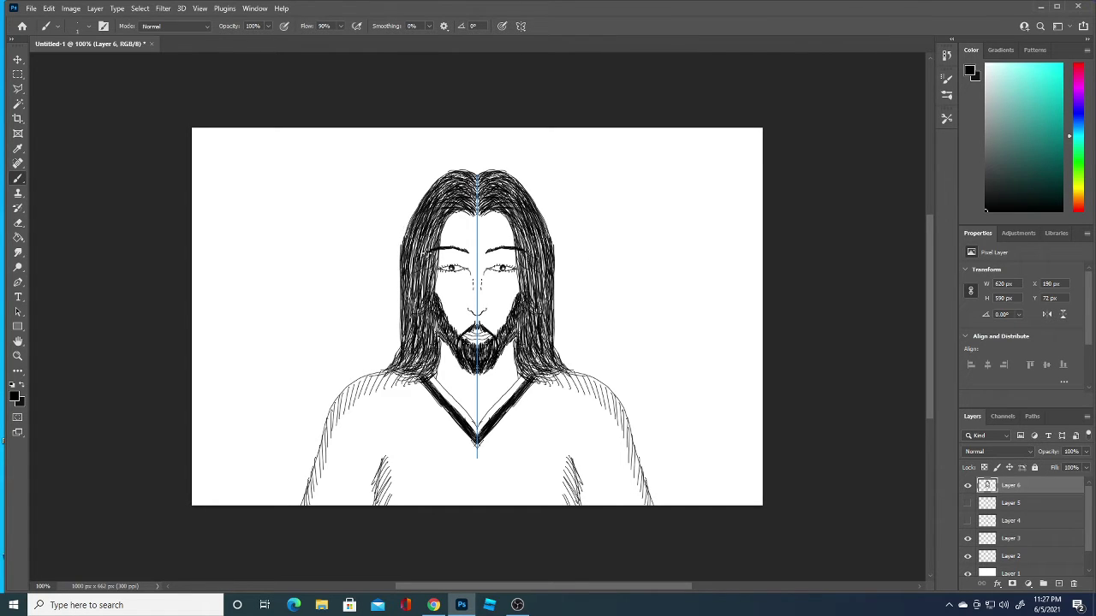
mouse_move(527, 235)
mouse_down()
mouse_move(528, 260)
mouse_move(539, 260)
mouse_up()
mouse_move(444, 214)
mouse_down()
mouse_move(447, 231)
mouse_move(476, 222)
mouse_up()
- Fill in the central hairline, then show and select Layer 5
drag(473, 212, 476, 226)
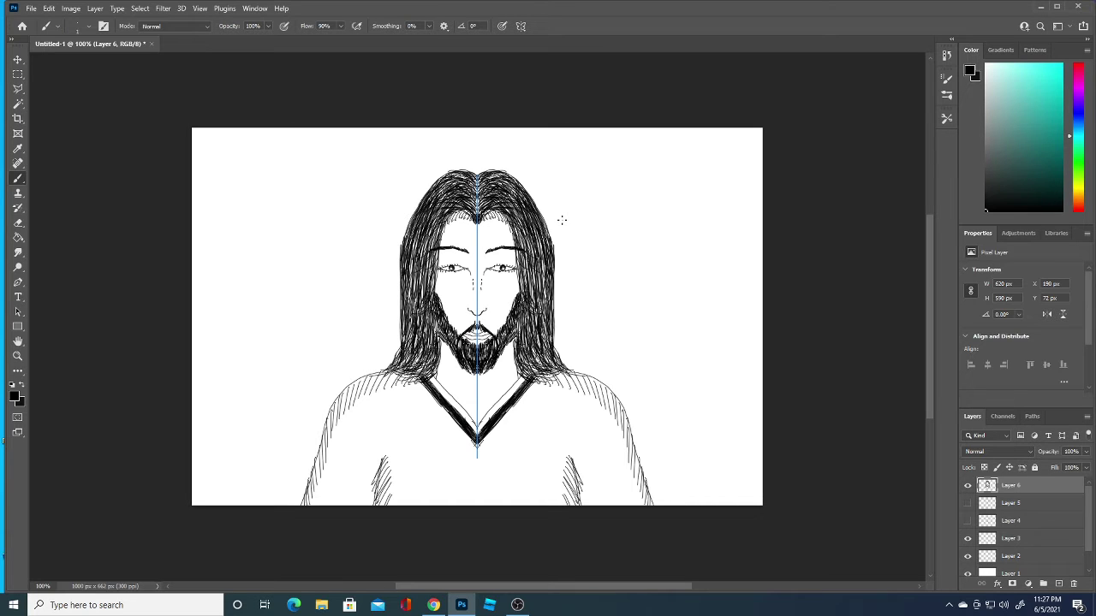
click(1025, 519)
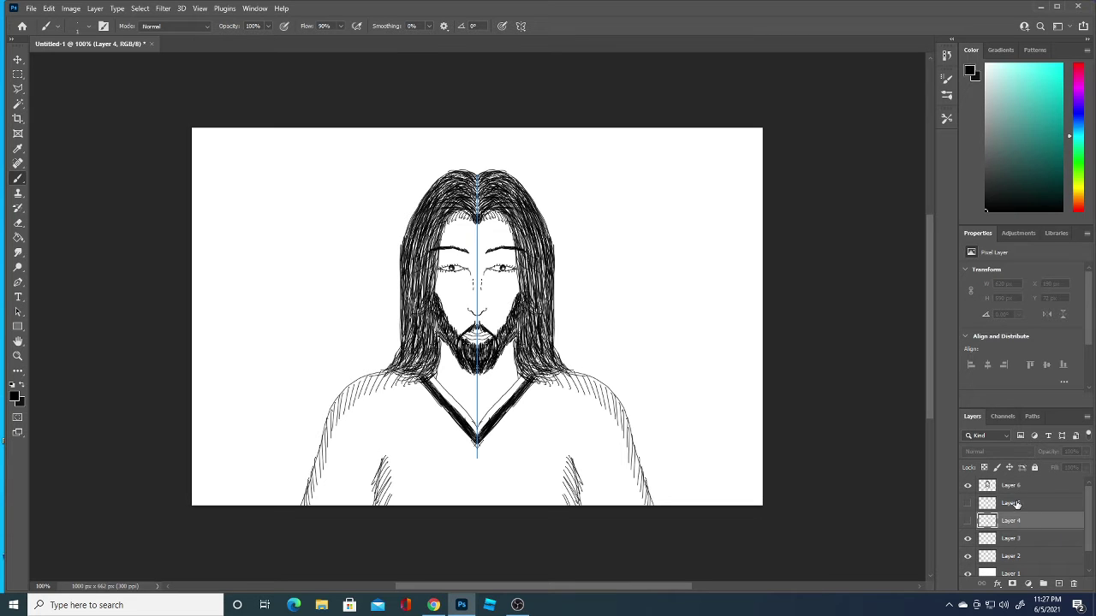
click(1016, 504)
click(968, 503)
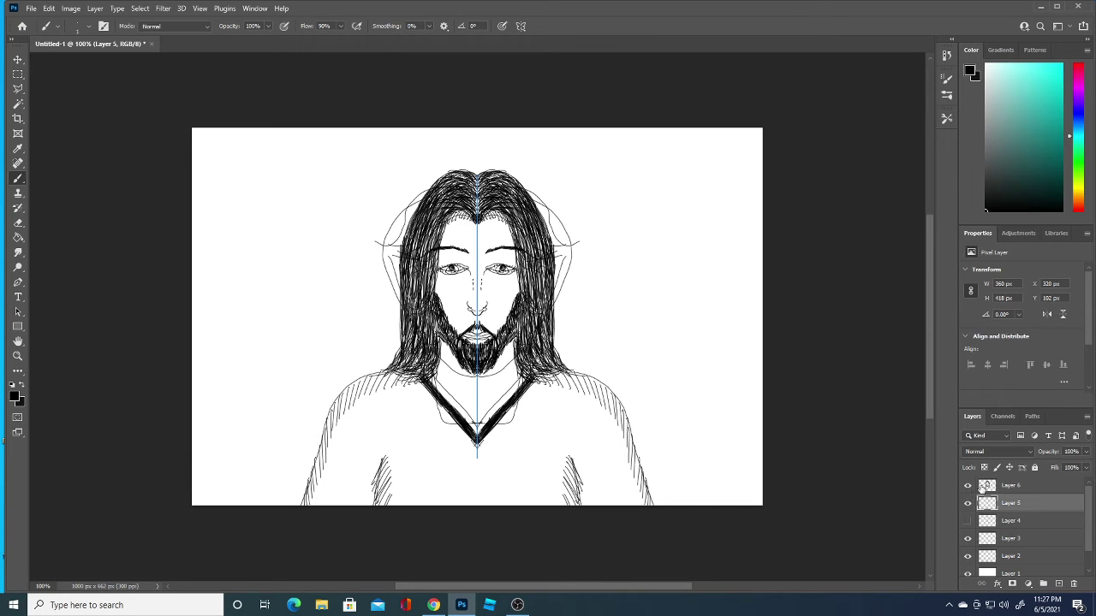
- Flood Layer 5's canvas with a light teal, then hide Layer 5
click(17, 237)
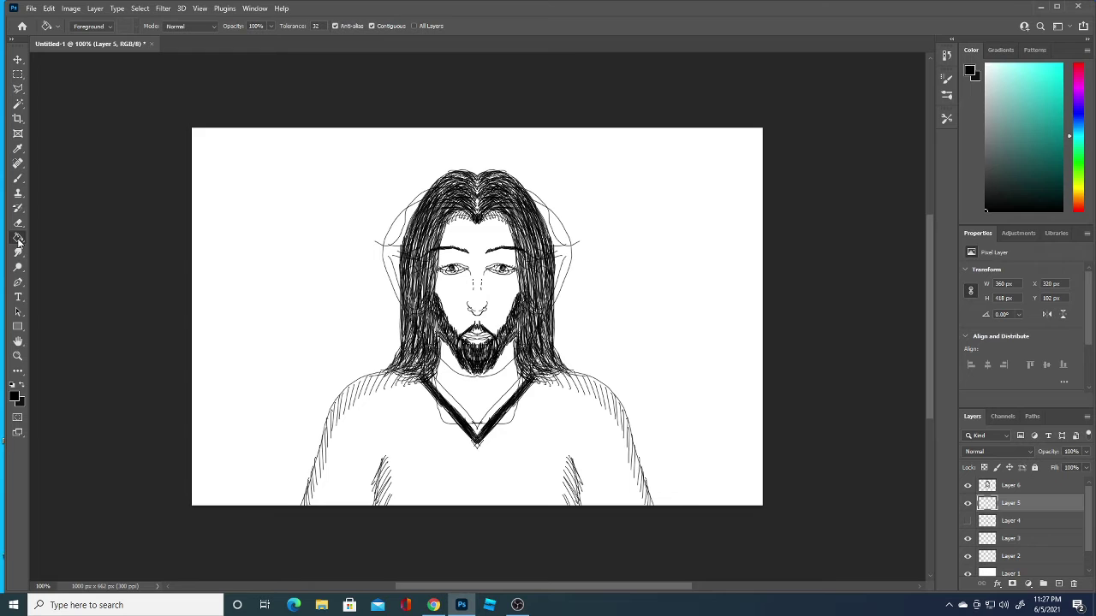
click(14, 399)
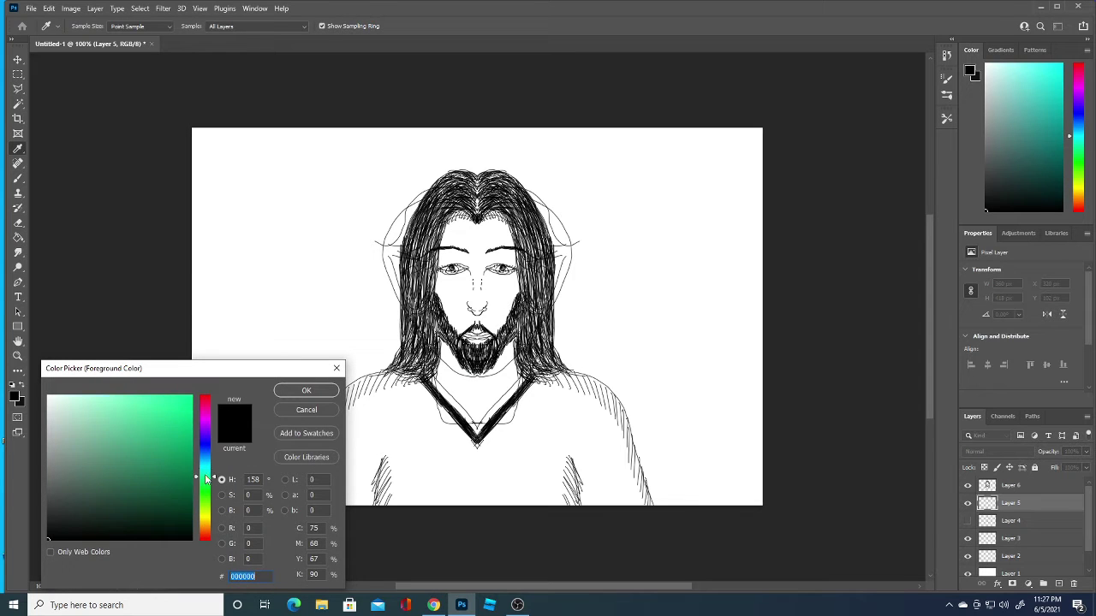
click(177, 434)
mouse_move(206, 477)
mouse_down()
mouse_move(205, 505)
mouse_move(207, 475)
mouse_up()
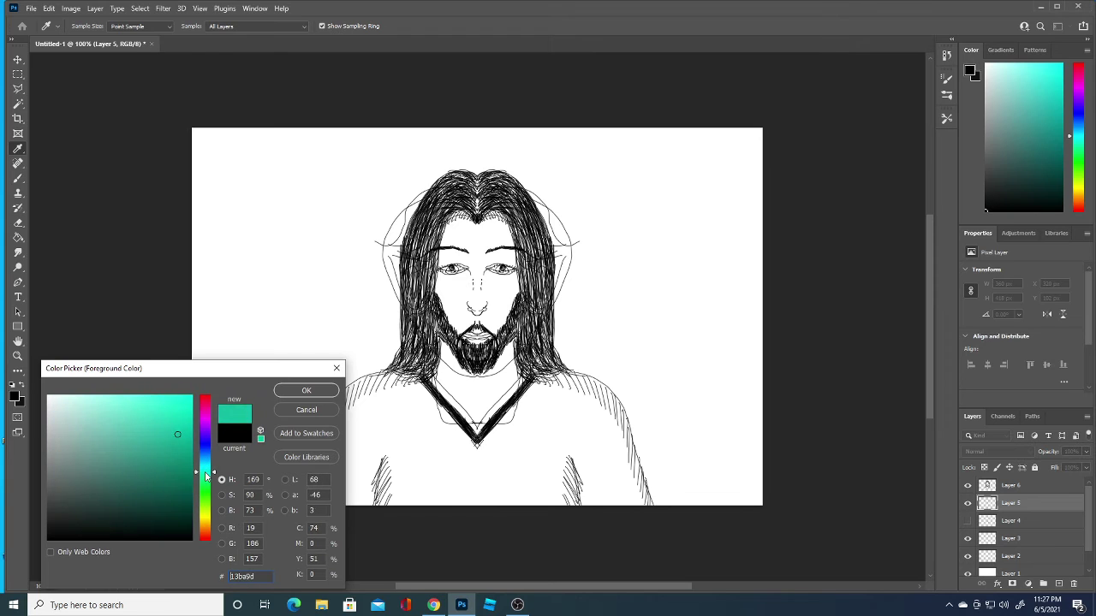
click(115, 410)
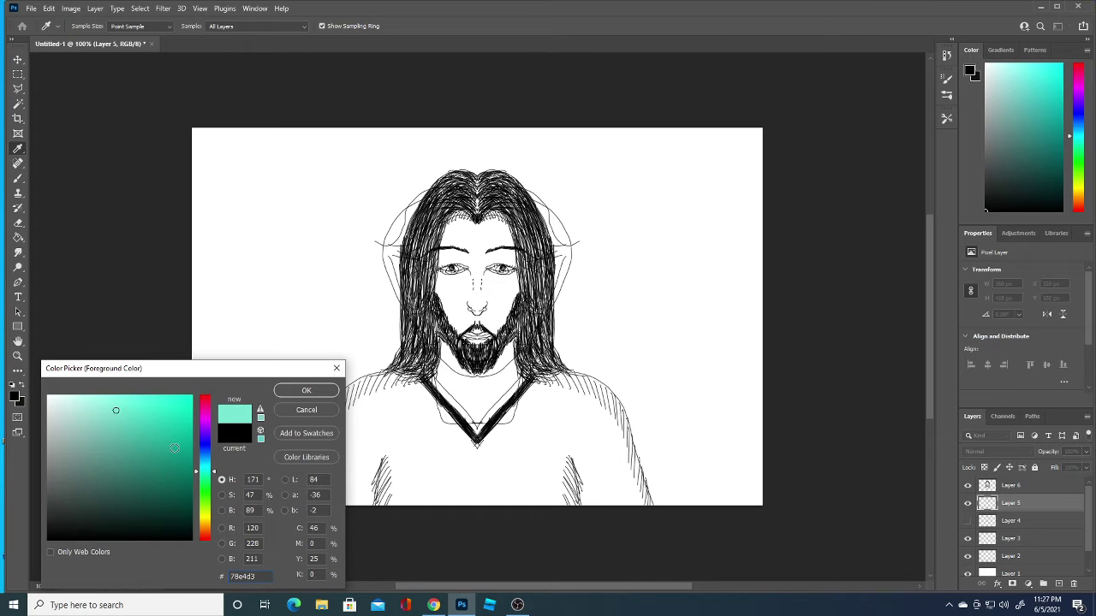
drag(170, 439, 182, 411)
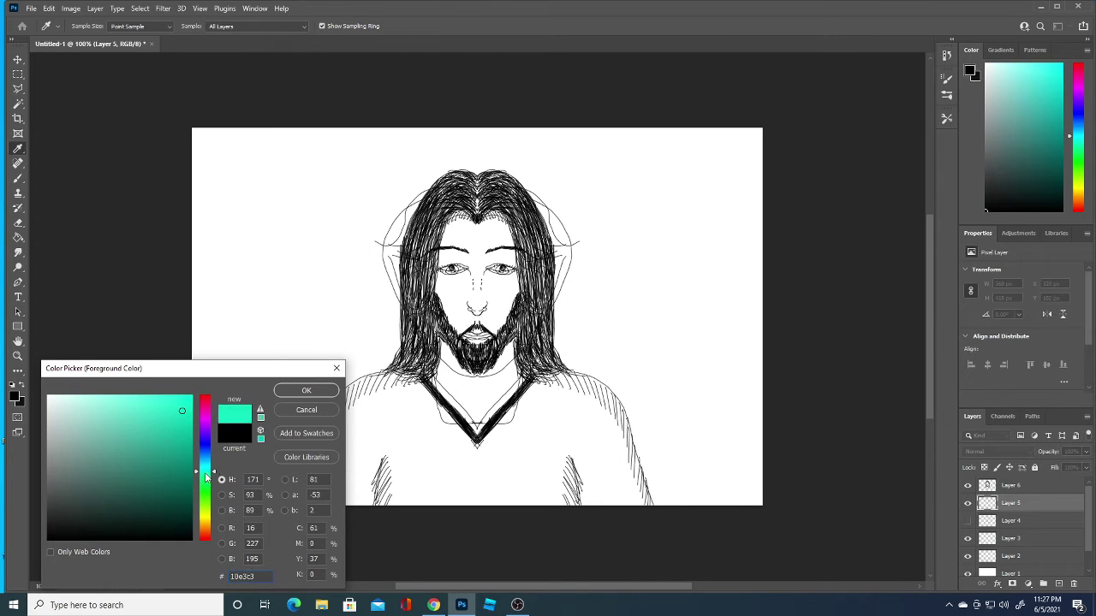
click(116, 420)
click(103, 408)
click(283, 390)
key(g)
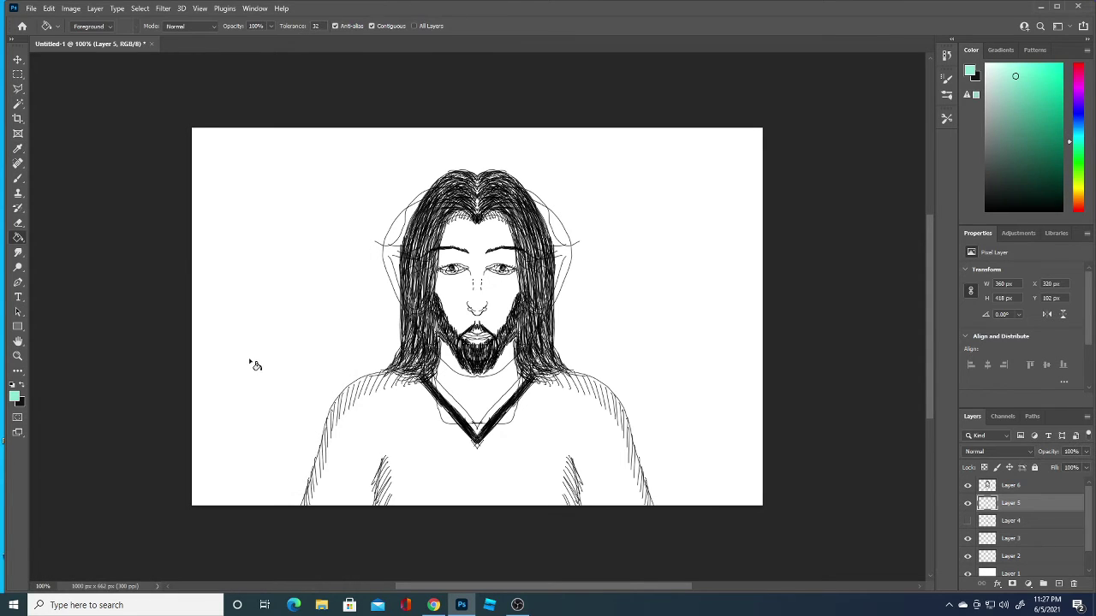
click(313, 307)
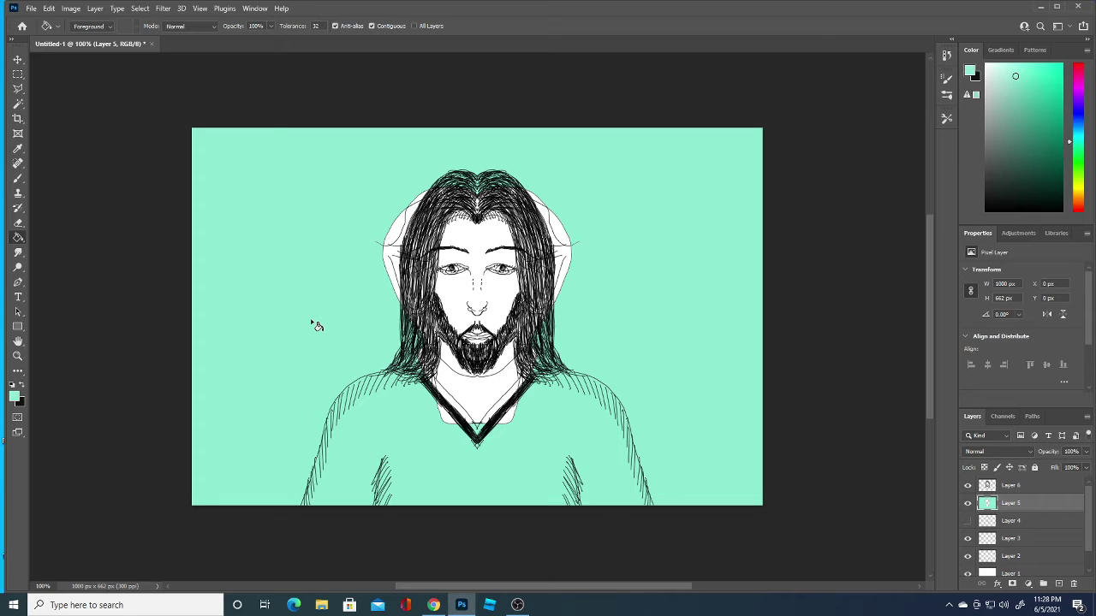
click(967, 503)
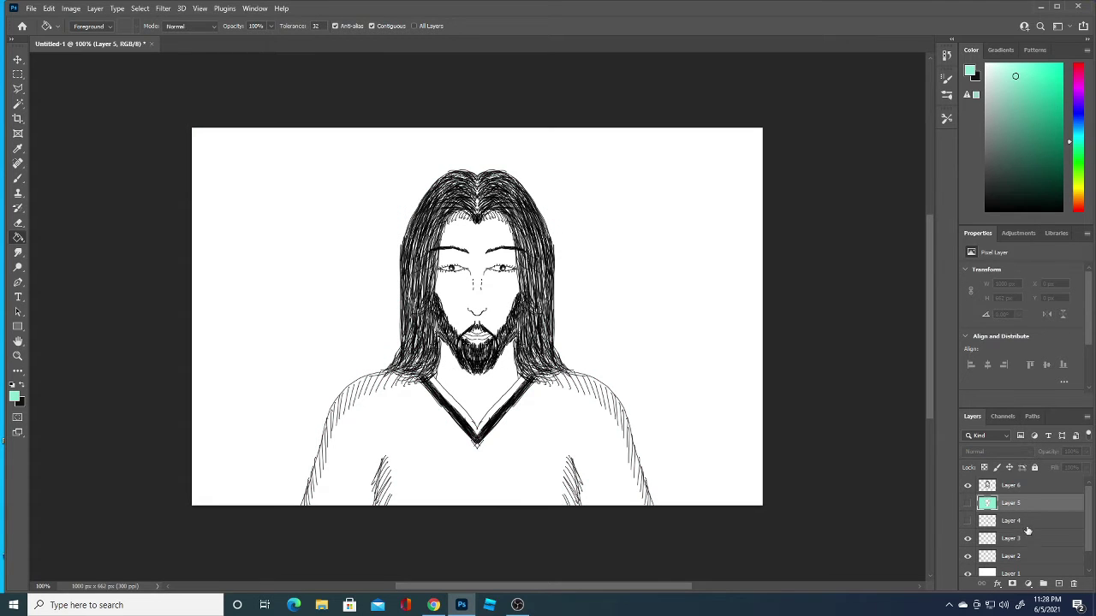
- Add a new layer filled with light teal, then fill Layer 4 with dark green
click(1058, 584)
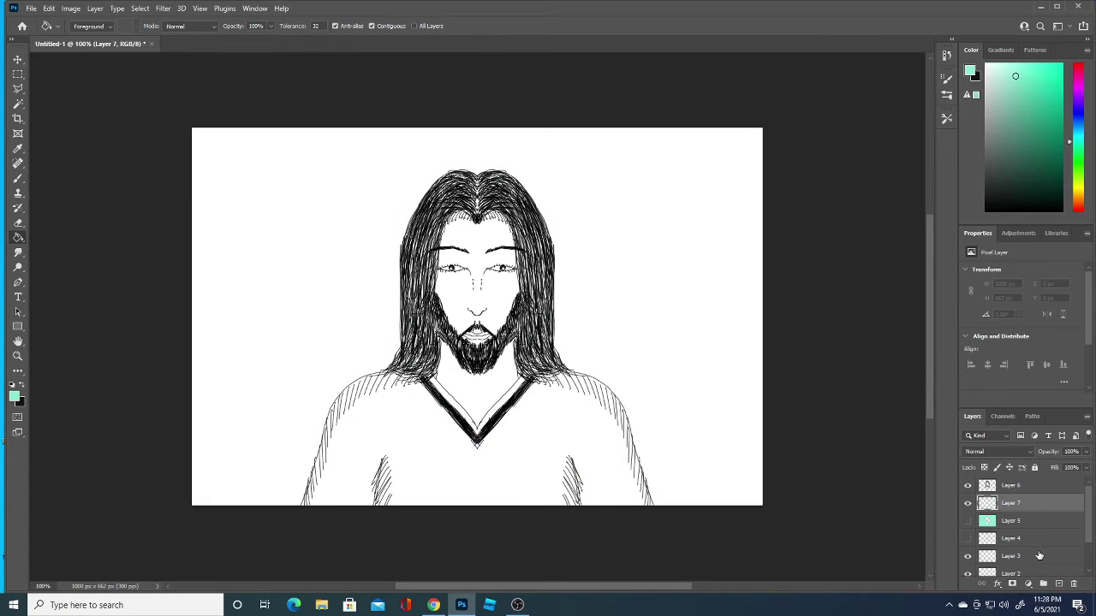
click(338, 284)
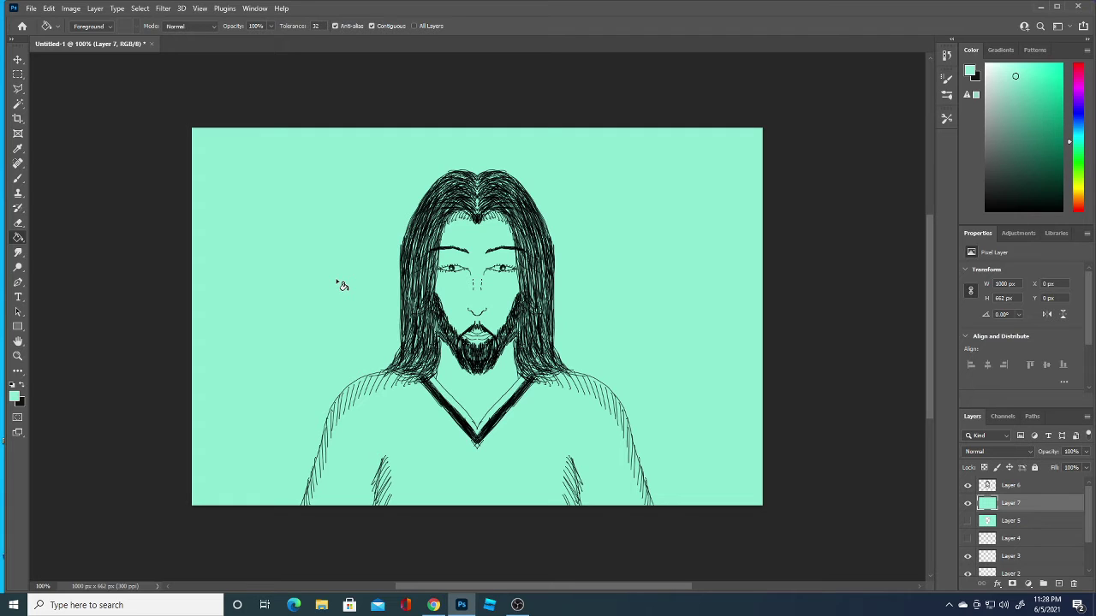
click(967, 539)
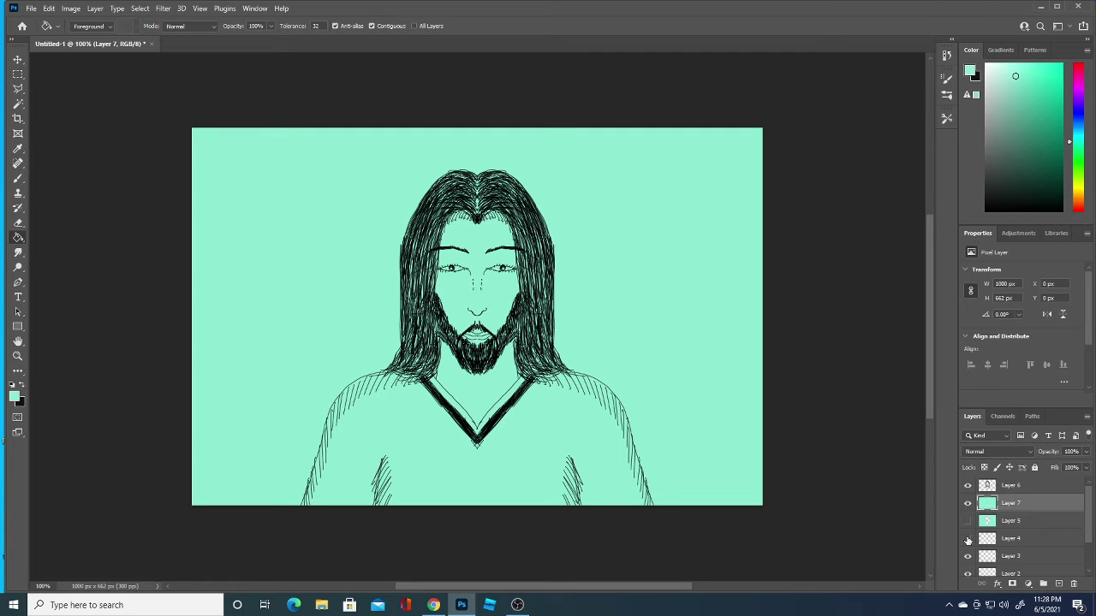
click(1012, 537)
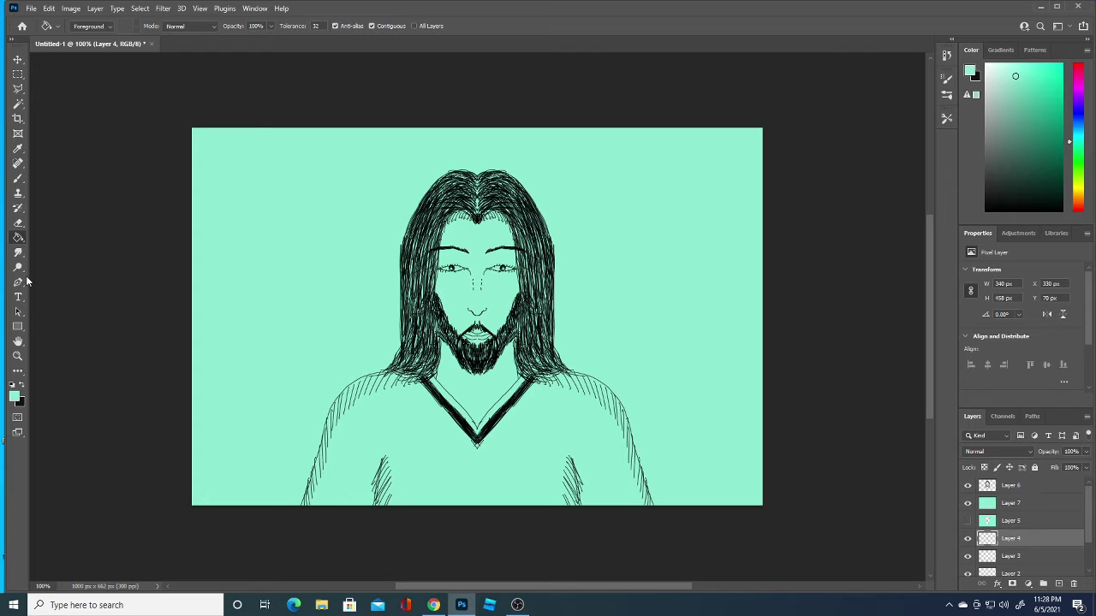
click(15, 395)
click(176, 477)
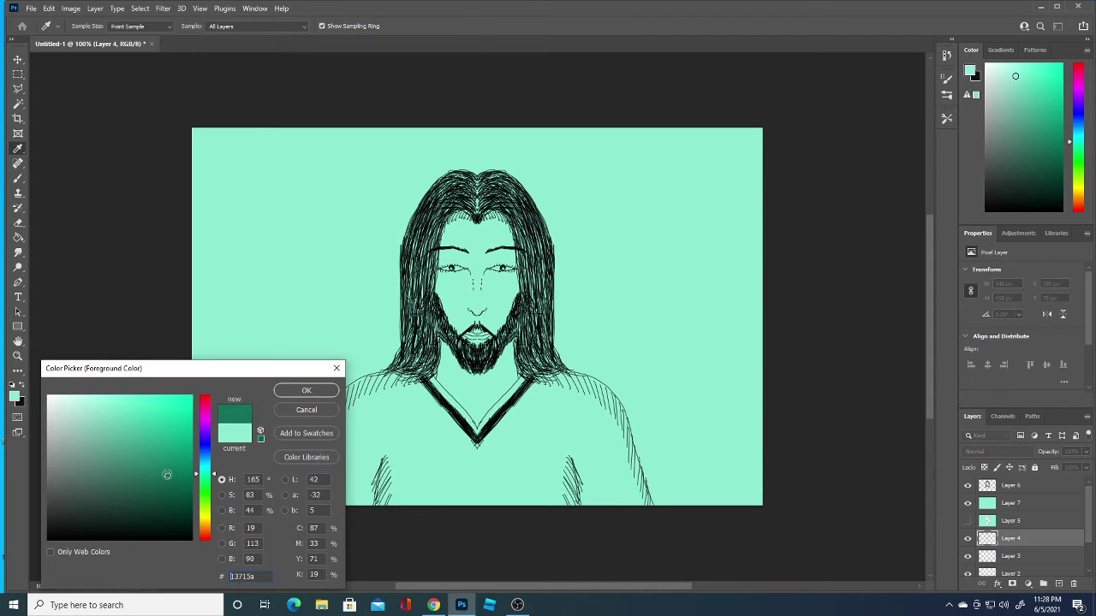
click(306, 391)
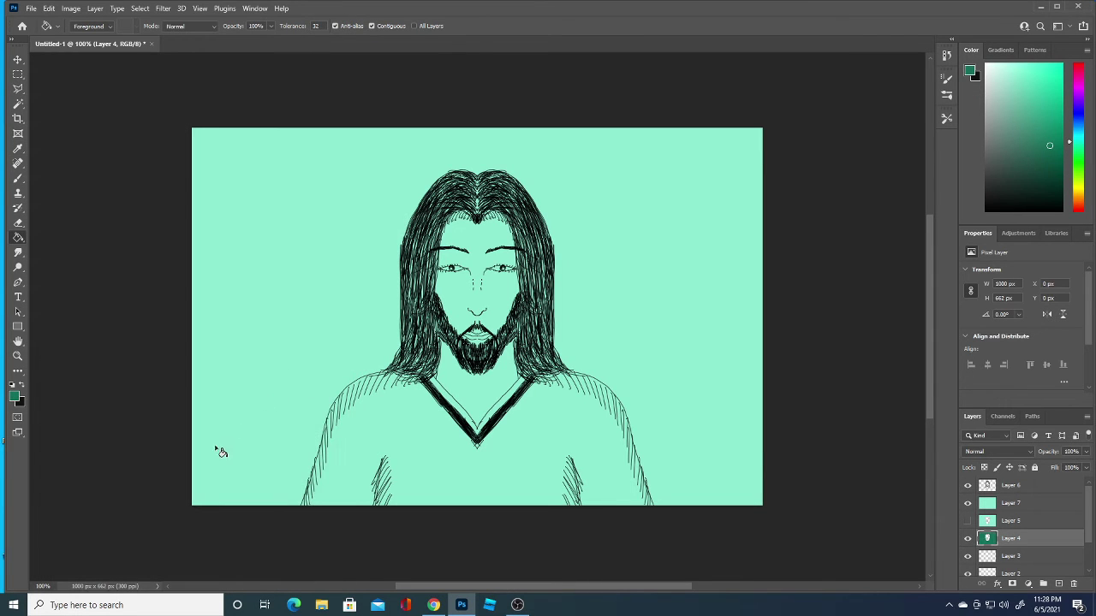
- Hide Layer 4 and add new Layer 8 filled with dark green
click(967, 538)
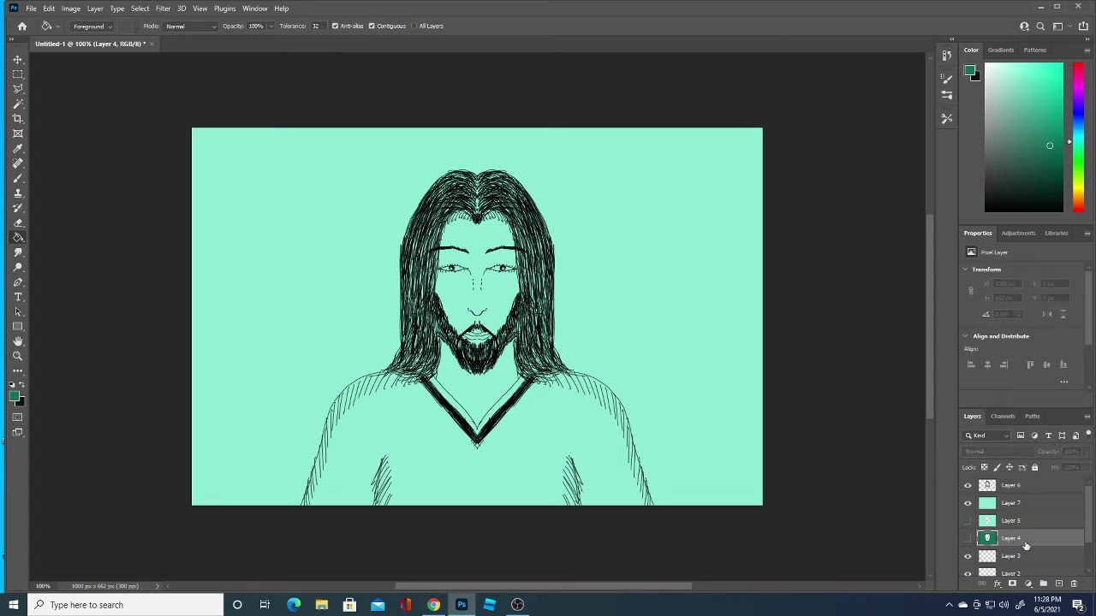
click(1058, 583)
click(256, 362)
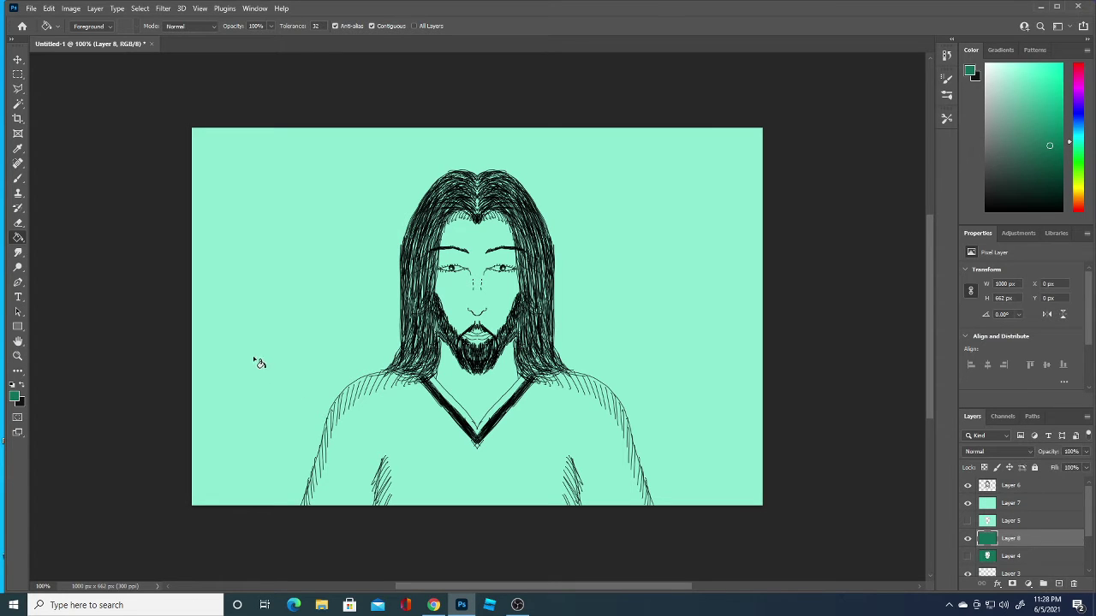
click(1027, 503)
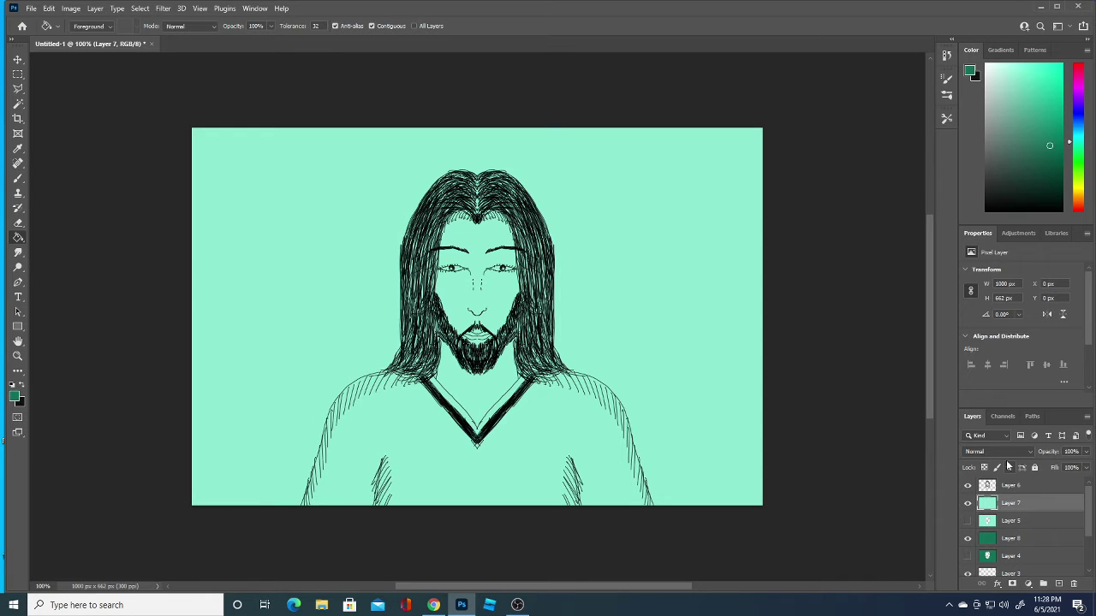
- Paint mirrored dark green strokes beside the figure and along the lower shoulders on Layer 7
mouse_move(212, 485)
mouse_down()
mouse_move(289, 317)
mouse_move(211, 434)
mouse_move(303, 296)
mouse_move(206, 437)
mouse_move(334, 279)
mouse_move(238, 432)
mouse_move(334, 343)
mouse_move(277, 440)
mouse_up()
mouse_move(294, 504)
mouse_down()
mouse_move(335, 395)
mouse_move(397, 352)
mouse_move(332, 401)
mouse_move(307, 476)
mouse_move(329, 411)
mouse_move(390, 343)
mouse_move(386, 356)
mouse_move(394, 327)
mouse_move(396, 351)
mouse_move(410, 210)
mouse_move(430, 181)
mouse_move(477, 170)
mouse_up()
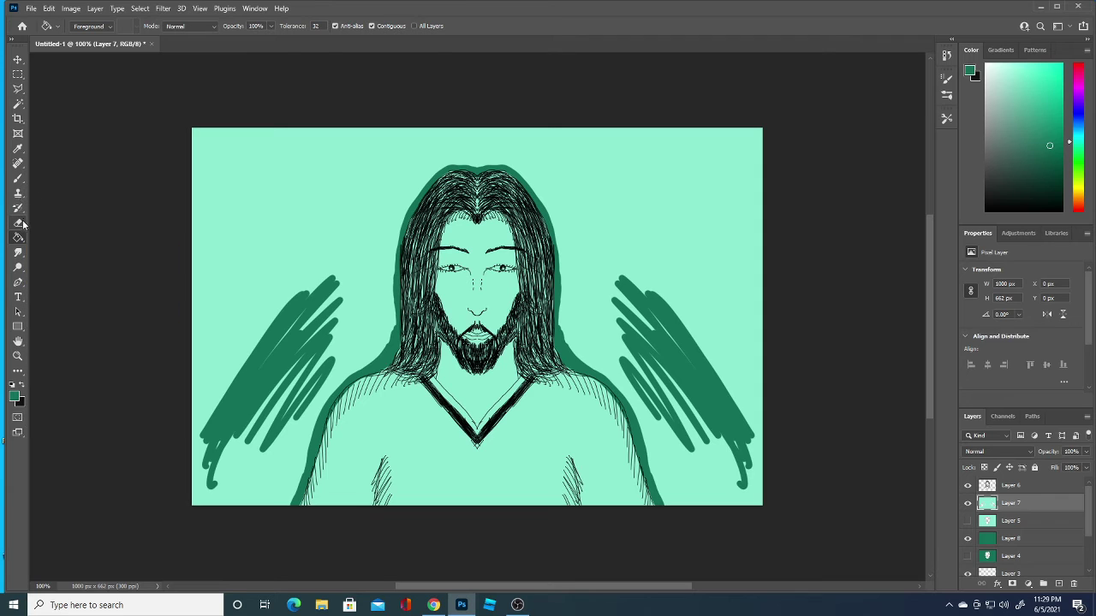
- With an enlarged eraser, remove the mint around both sides of the figure and above the hair
click(18, 225)
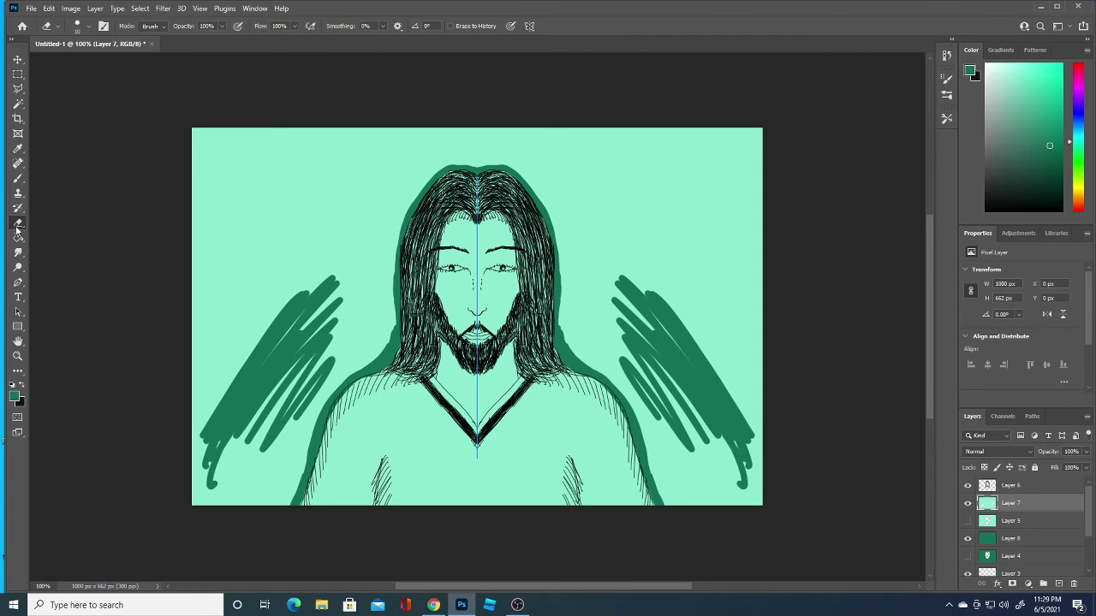
click(89, 25)
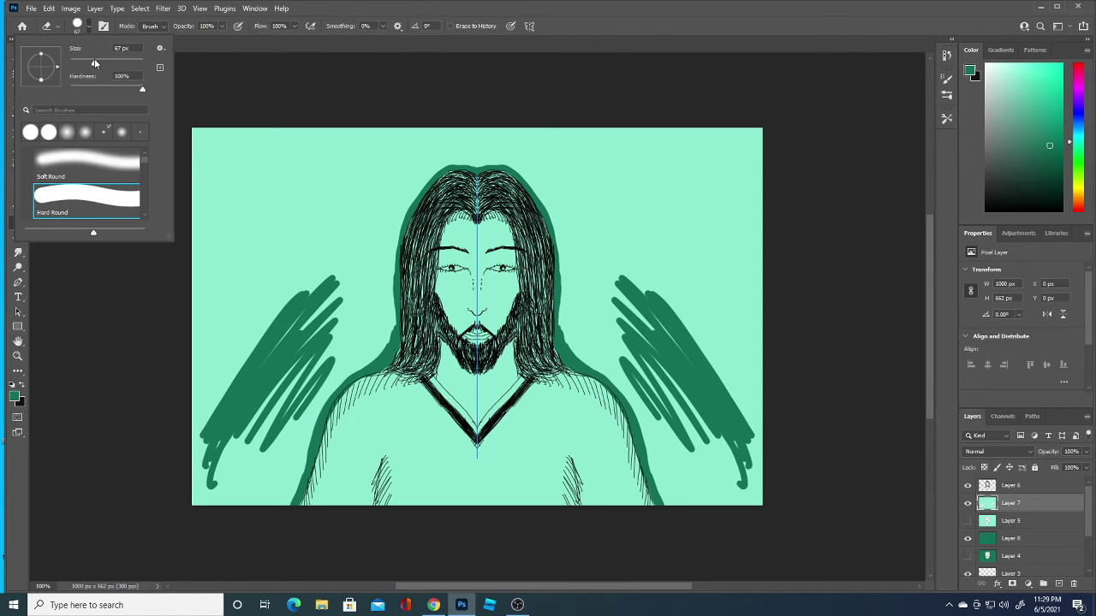
mouse_move(653, 224)
mouse_down()
mouse_move(623, 333)
mouse_move(621, 290)
mouse_move(615, 360)
mouse_move(714, 342)
mouse_move(654, 405)
mouse_move(681, 479)
mouse_move(698, 492)
mouse_move(723, 441)
mouse_move(749, 423)
mouse_move(734, 224)
mouse_move(746, 282)
mouse_move(746, 110)
mouse_move(707, 117)
mouse_move(648, 159)
mouse_move(618, 224)
mouse_move(591, 209)
mouse_move(576, 266)
mouse_move(582, 287)
mouse_move(584, 275)
mouse_move(578, 327)
mouse_move(583, 314)
mouse_move(589, 351)
mouse_move(618, 382)
mouse_move(632, 366)
mouse_up()
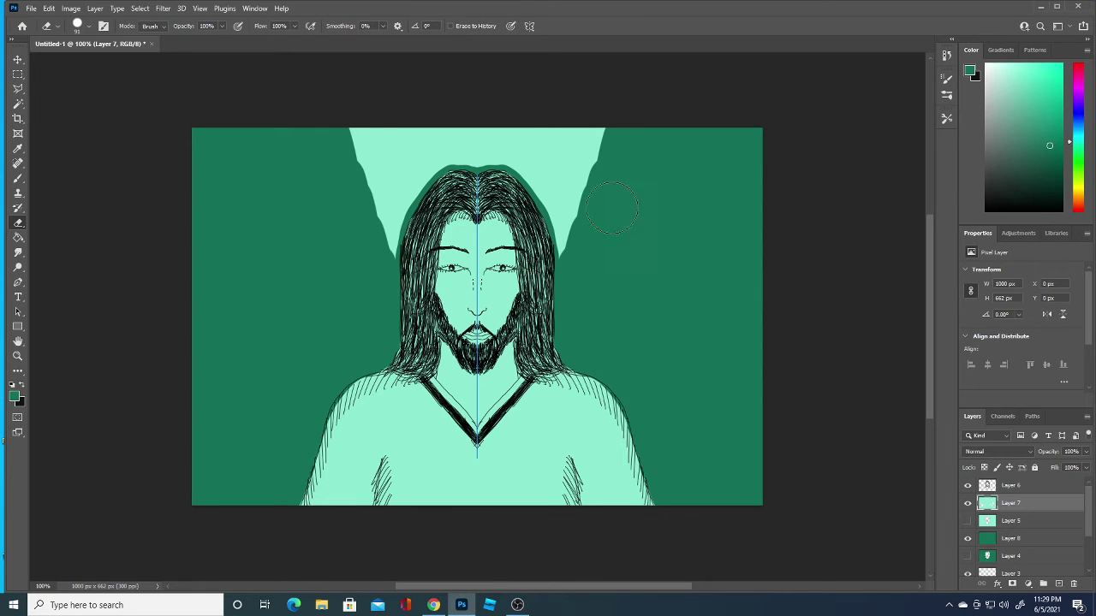
mouse_move(612, 186)
mouse_down()
mouse_move(606, 110)
mouse_move(497, 105)
mouse_move(428, 114)
mouse_move(388, 162)
mouse_move(392, 218)
mouse_move(396, 184)
mouse_up()
mouse_move(500, 122)
mouse_down()
mouse_move(522, 124)
mouse_move(541, 160)
mouse_move(539, 204)
mouse_move(585, 258)
mouse_up()
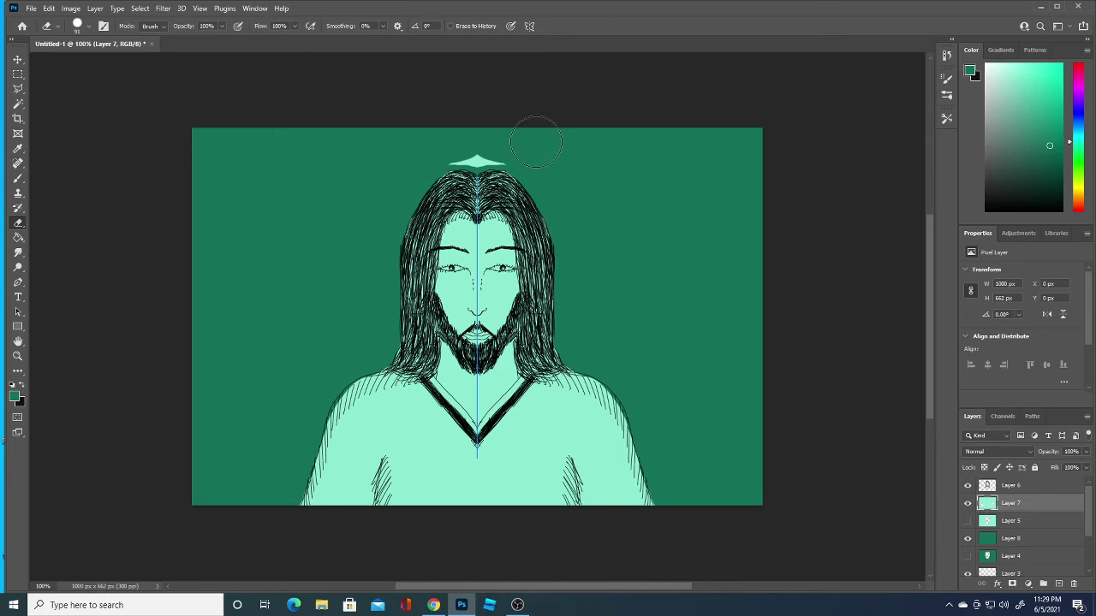
mouse_move(538, 127)
mouse_down()
mouse_move(496, 122)
mouse_move(489, 137)
mouse_up()
mouse_move(506, 141)
mouse_down()
mouse_move(467, 141)
mouse_move(466, 124)
mouse_up()
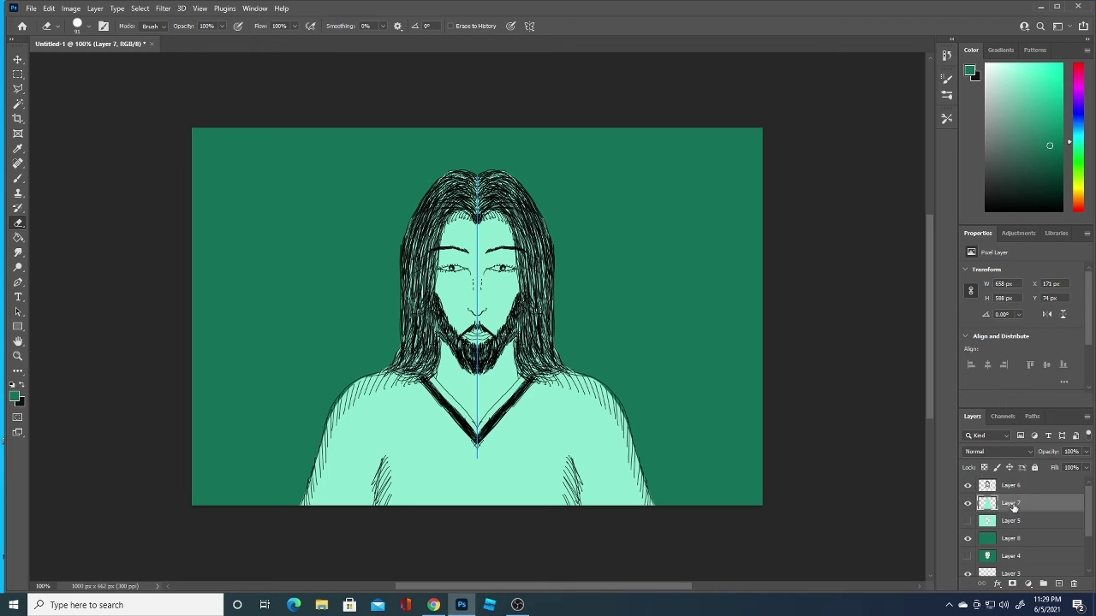
click(1024, 537)
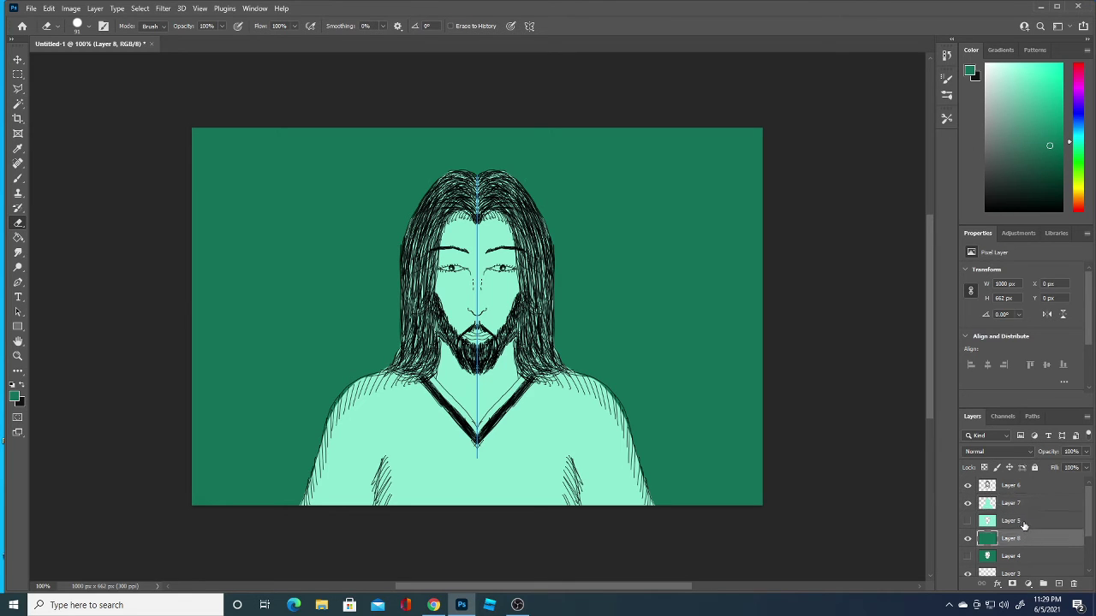
- Sample the face's mint, darken it to a muted mint, and fill Layer 8's background with it
key(i)
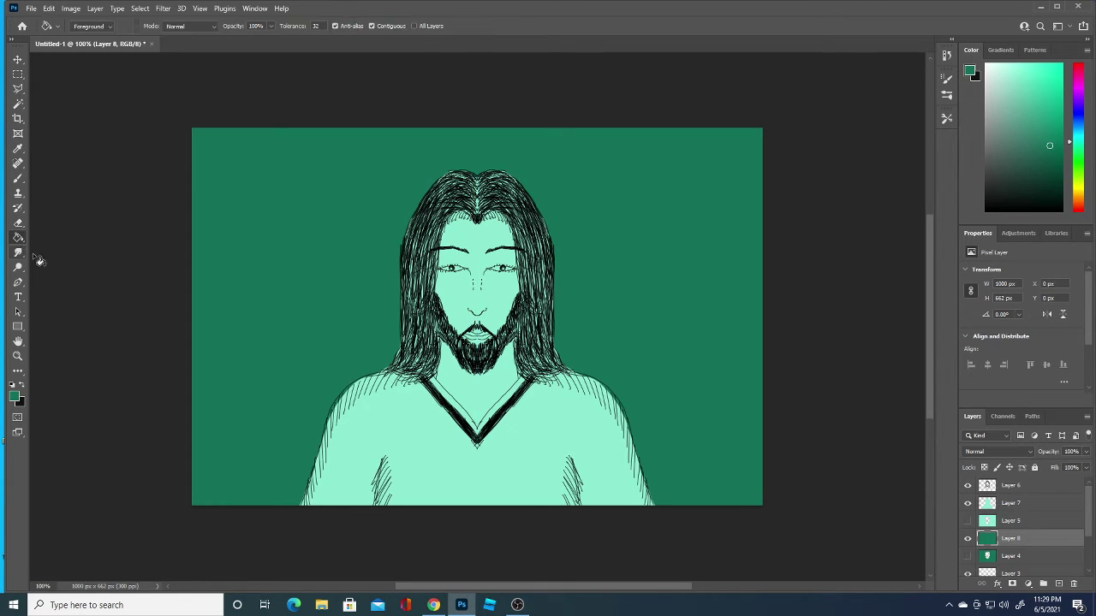
click(14, 394)
click(490, 295)
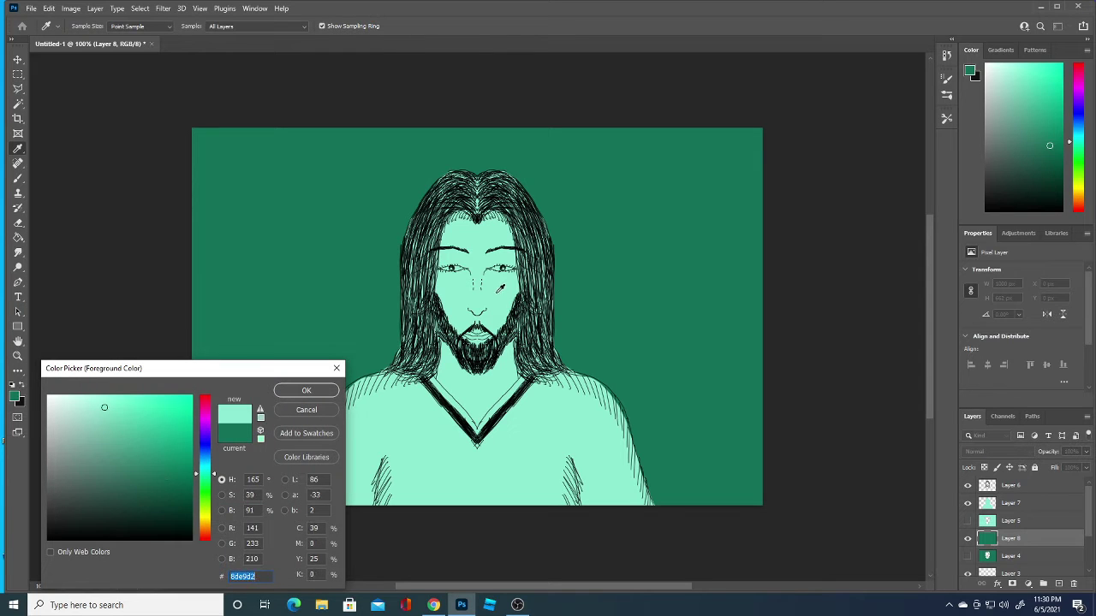
click(105, 431)
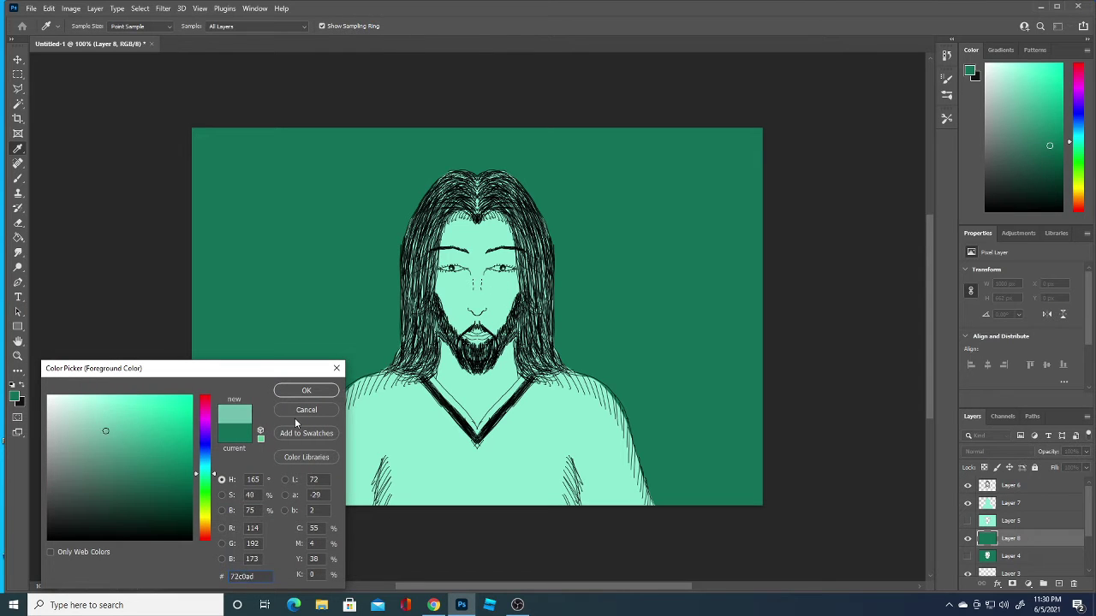
click(308, 392)
key(g)
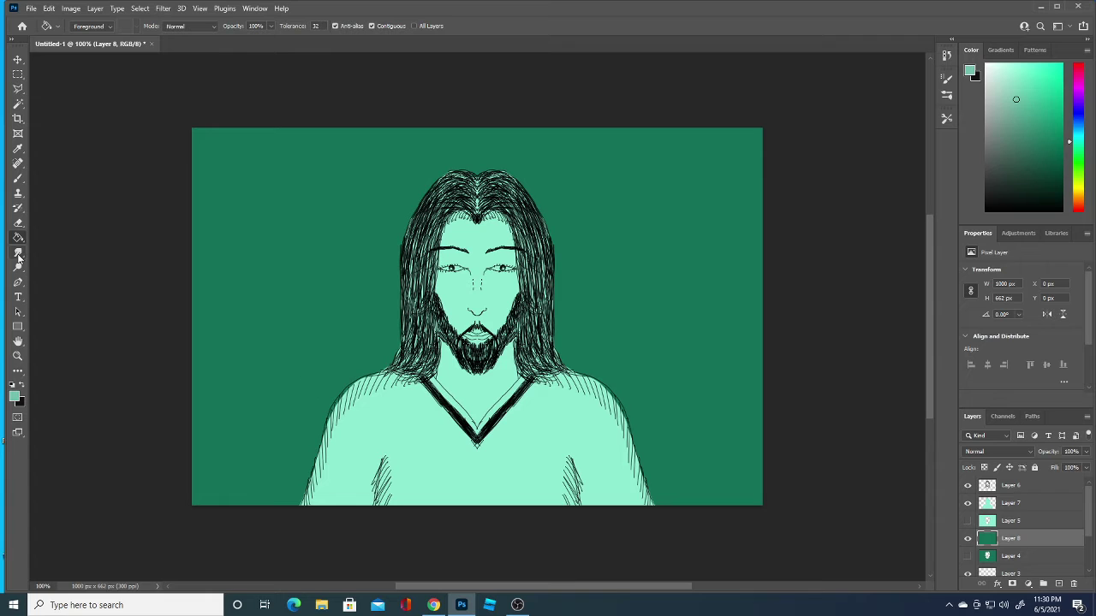
click(328, 301)
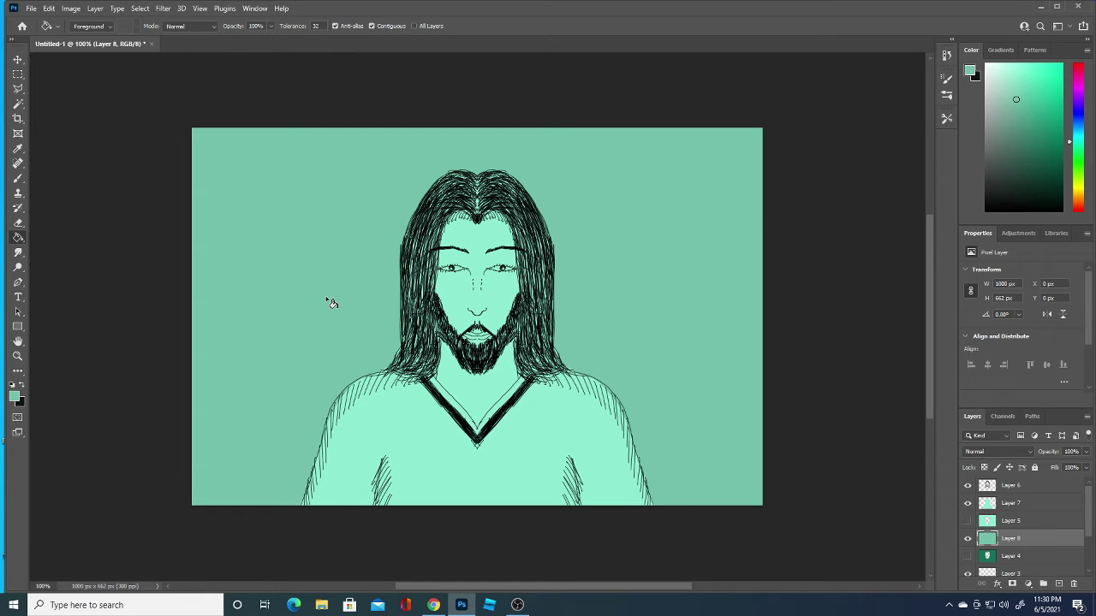
- On Layer 7, fill the figure's skin and shirt with a green adjusted from 3bef8b
click(1032, 505)
click(18, 399)
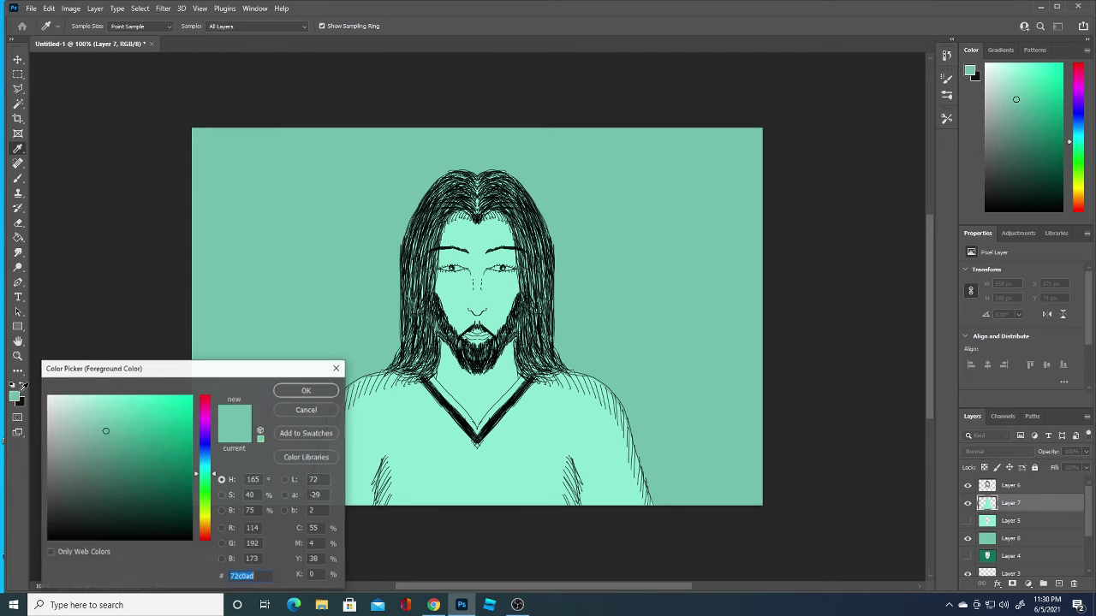
click(179, 454)
mouse_move(180, 453)
mouse_down()
mouse_move(166, 472)
mouse_move(126, 472)
mouse_up()
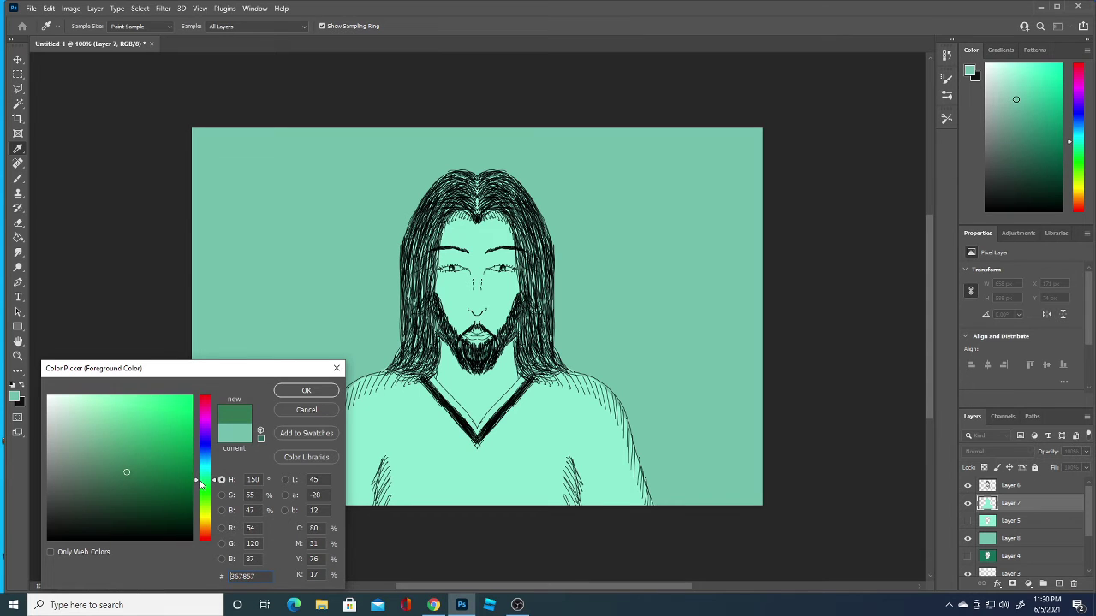
double_click(242, 576)
text(3bef8b)
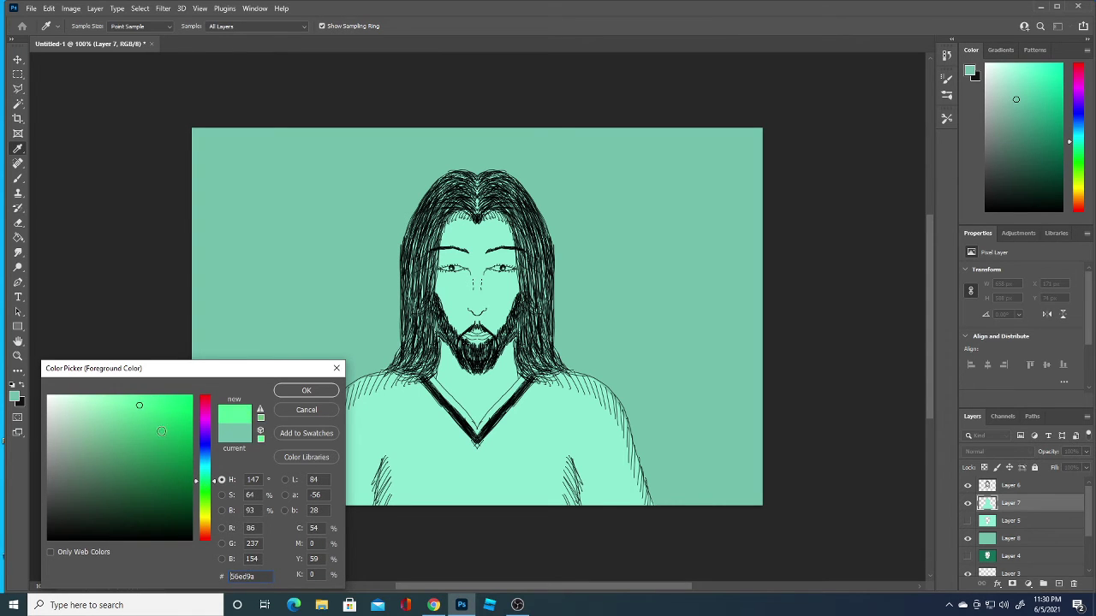
drag(172, 421, 188, 453)
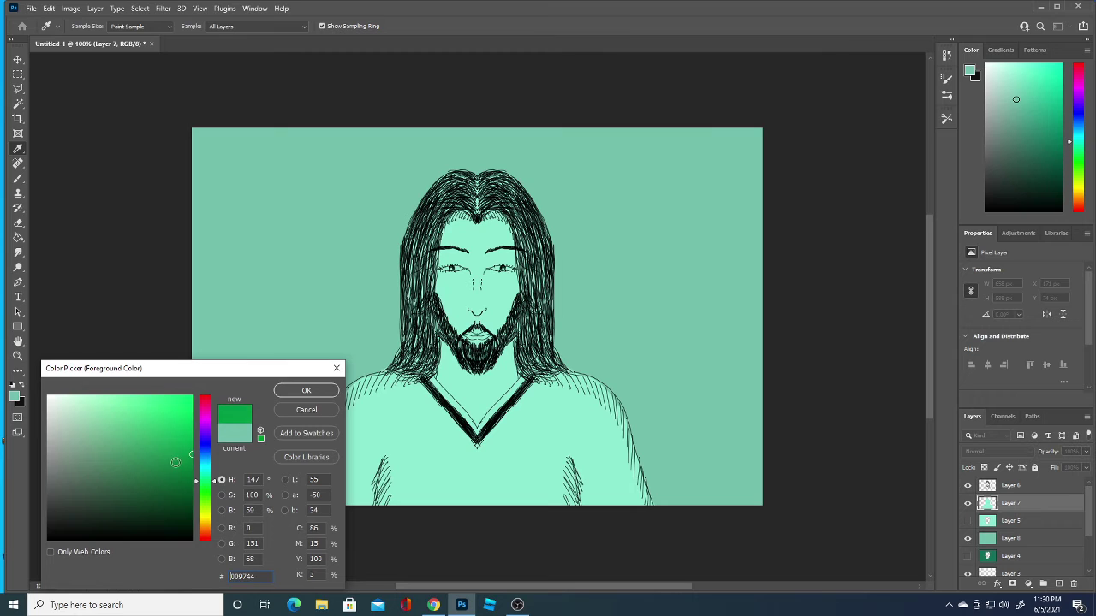
drag(188, 453, 148, 457)
click(301, 392)
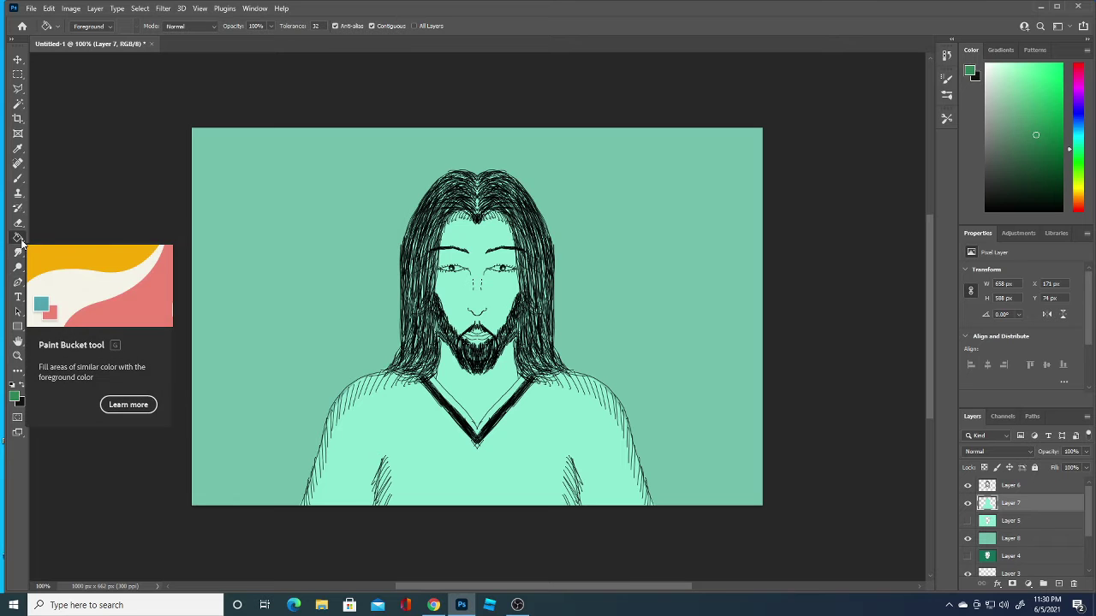
click(484, 237)
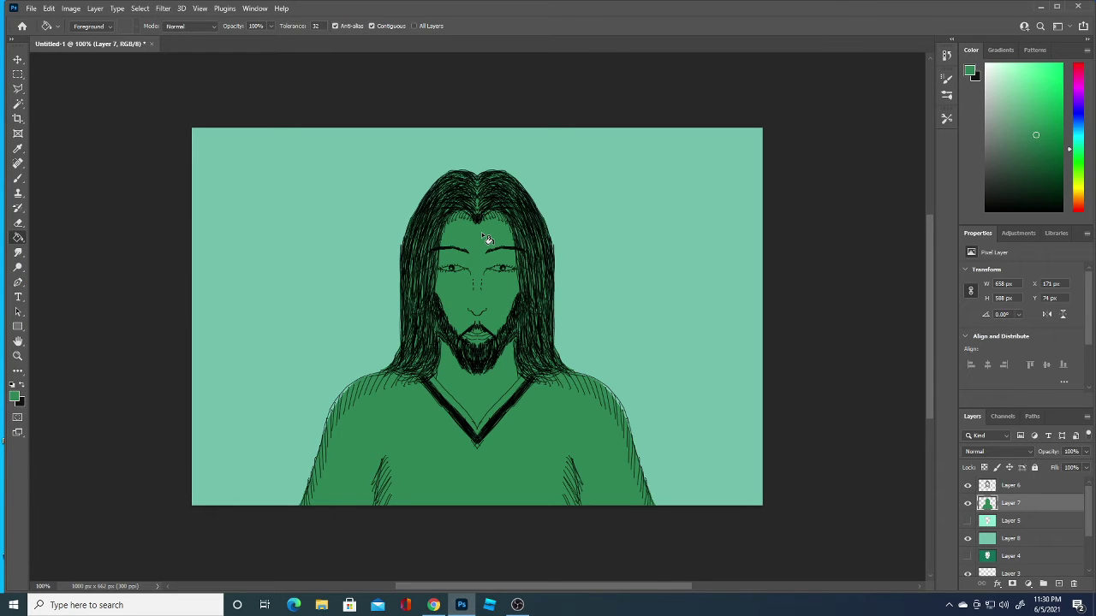
- Refill the figure with a lighter green
click(14, 395)
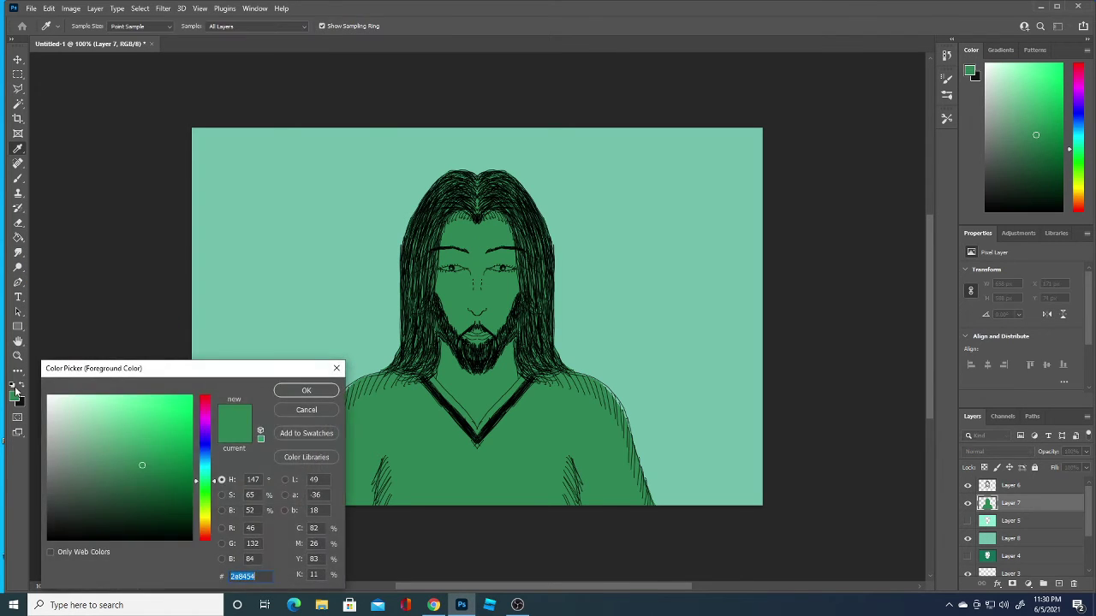
click(138, 420)
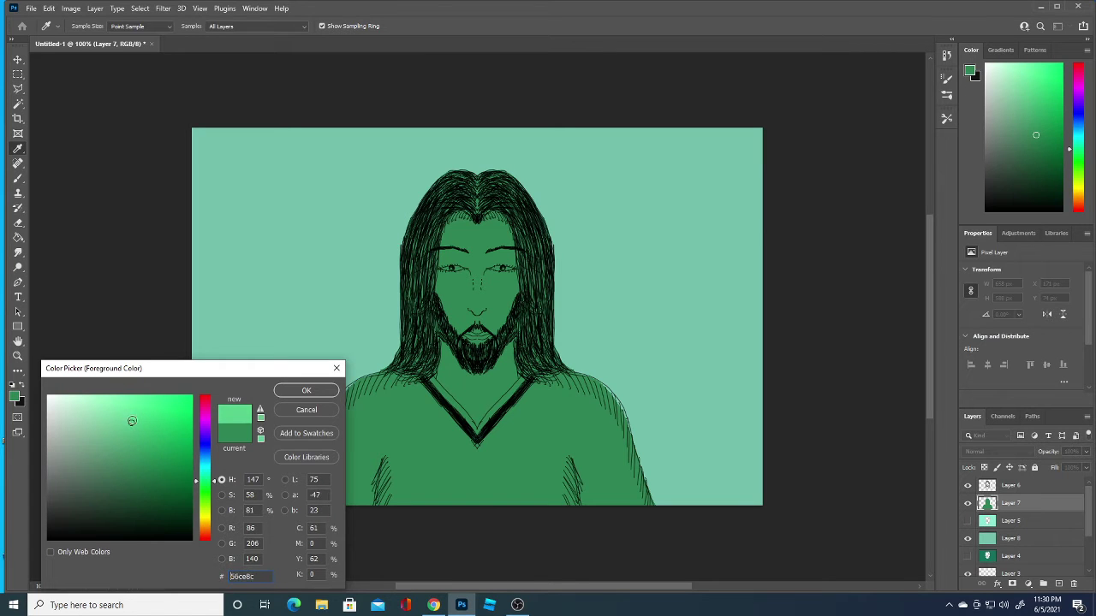
click(306, 390)
click(454, 295)
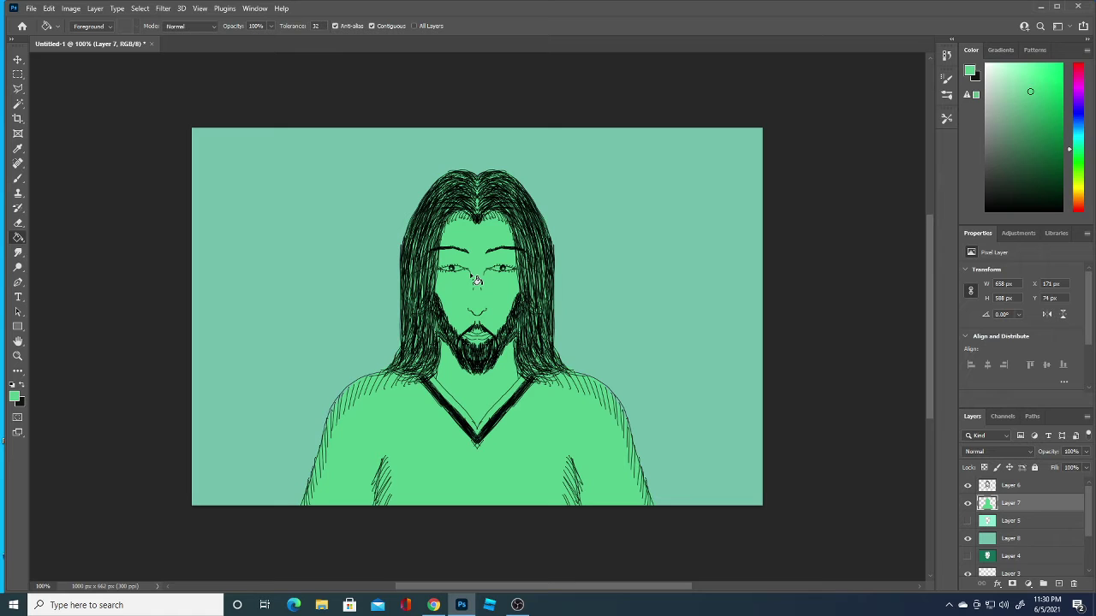
- On Layer 6, set up a white 3 px brush for painting the eyes
click(1027, 483)
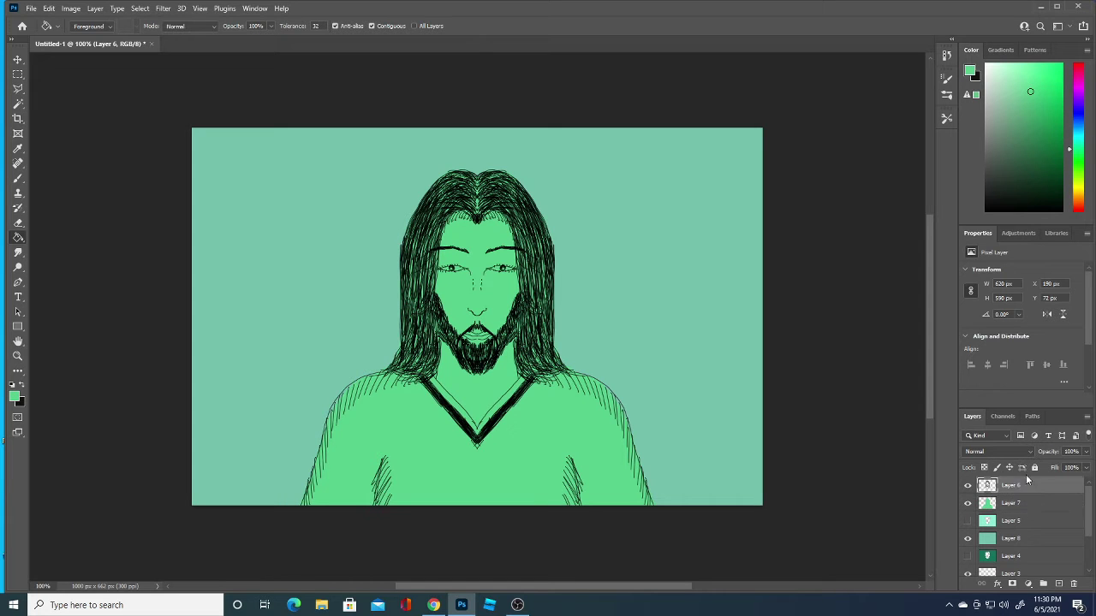
click(19, 401)
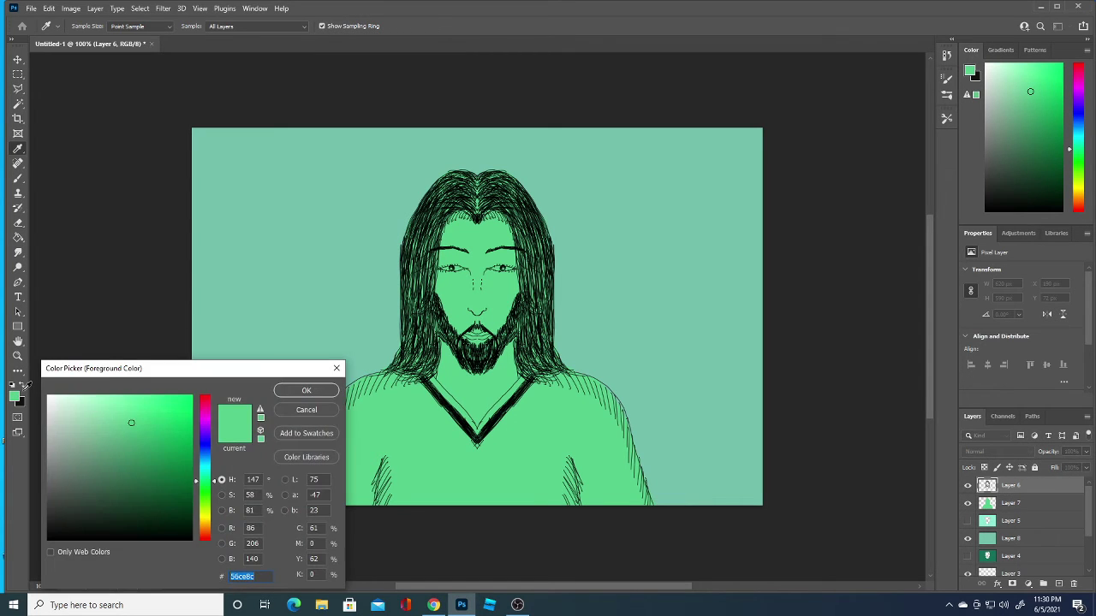
click(48, 396)
click(305, 390)
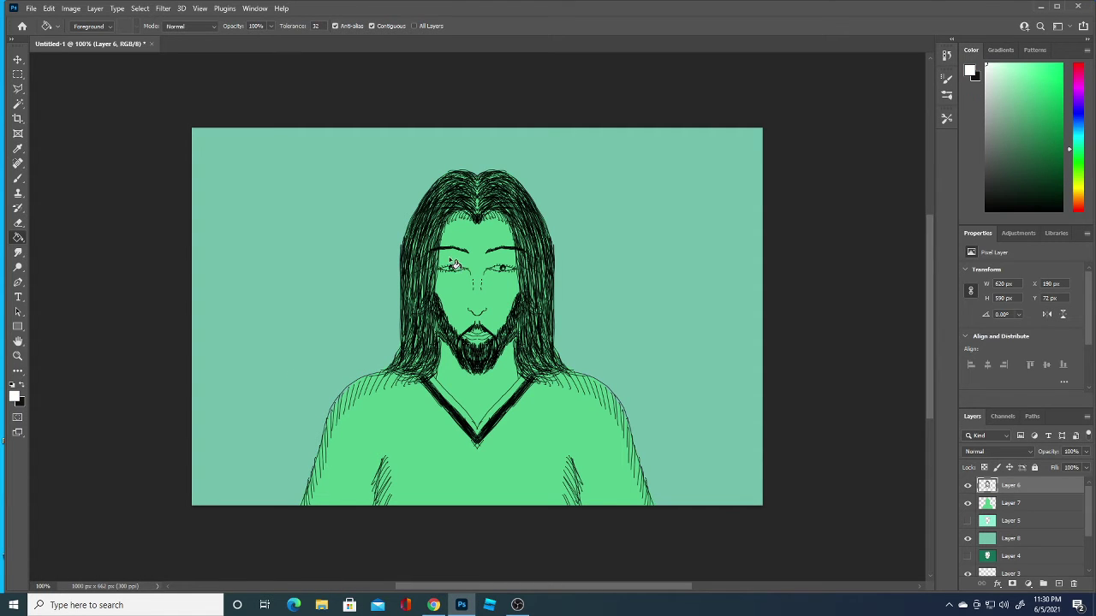
click(18, 178)
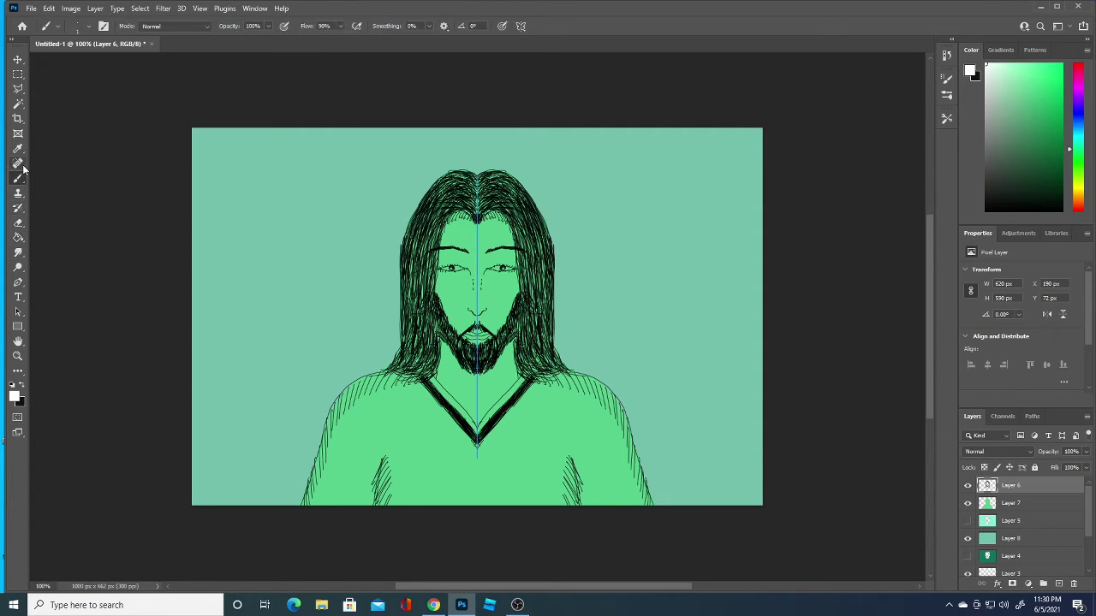
click(89, 26)
click(73, 64)
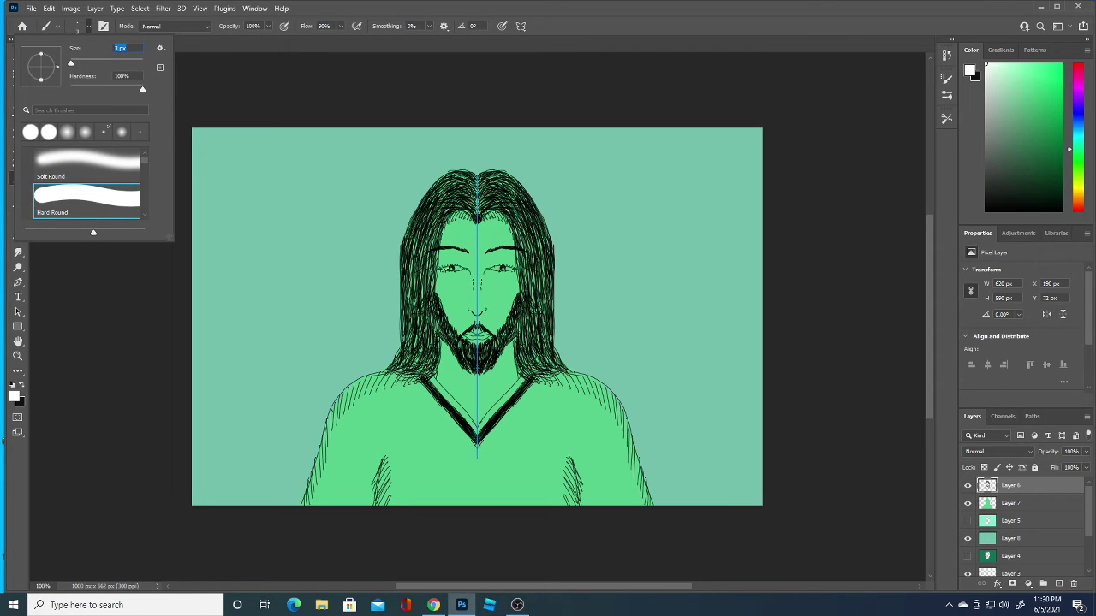
key(Return)
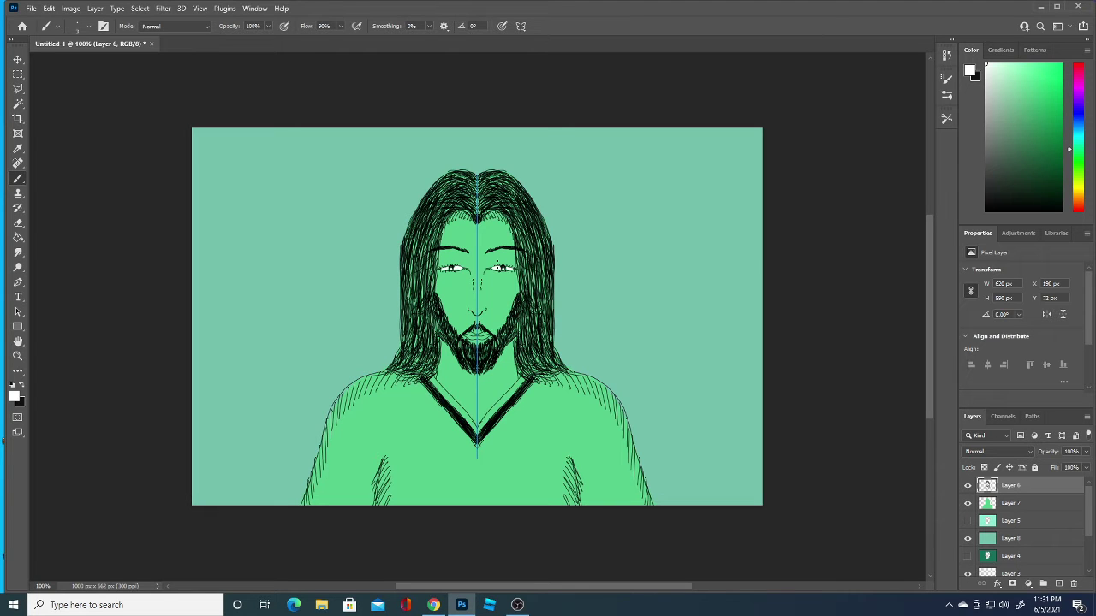
- Switch the painting colour to black for the pupils
key(i)
click(13, 394)
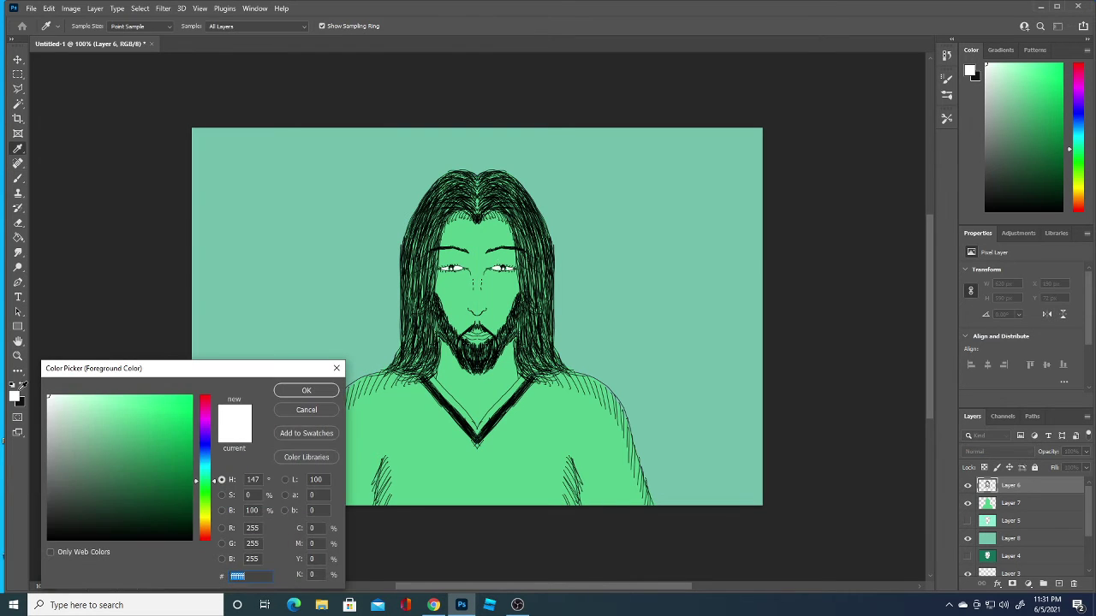
click(49, 540)
click(301, 392)
key(b)
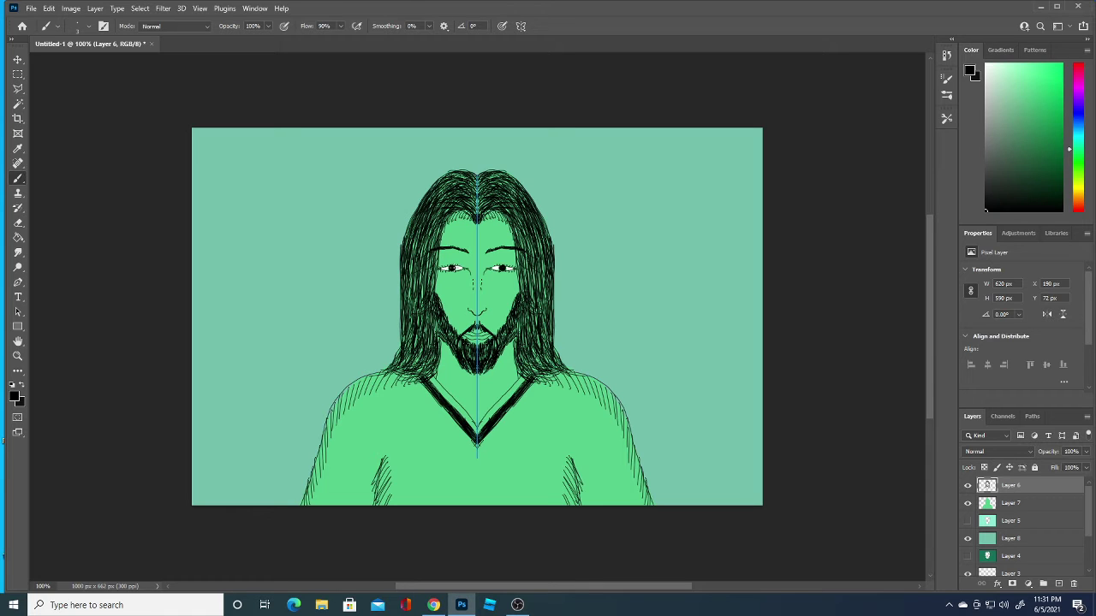
- Return to white and dab a tiny highlight onto the pupil, resizing the brush
click(20, 402)
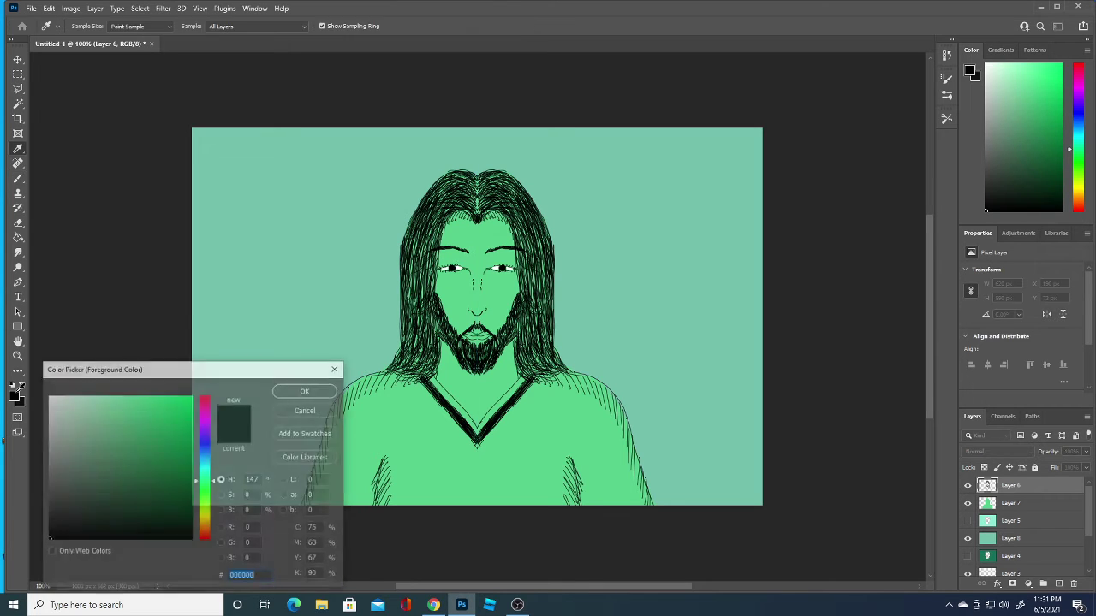
click(50, 396)
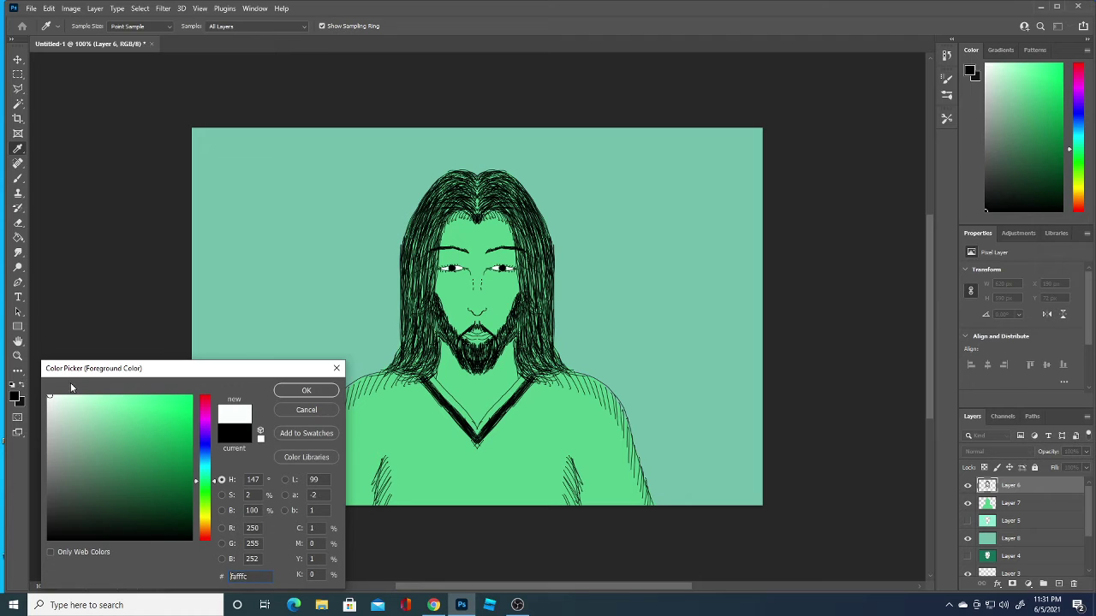
click(306, 390)
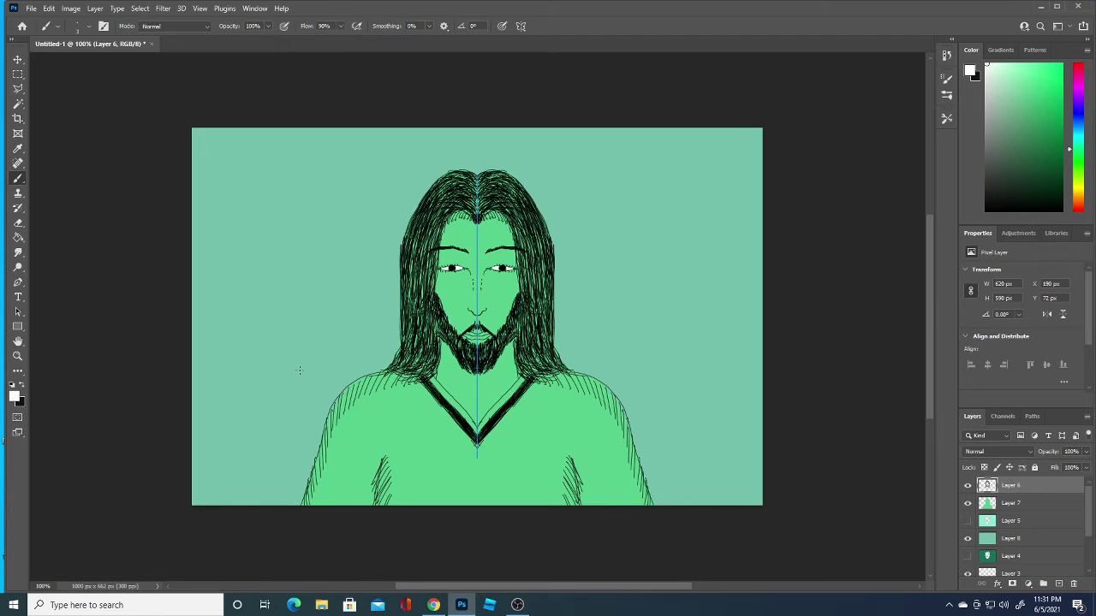
click(88, 28)
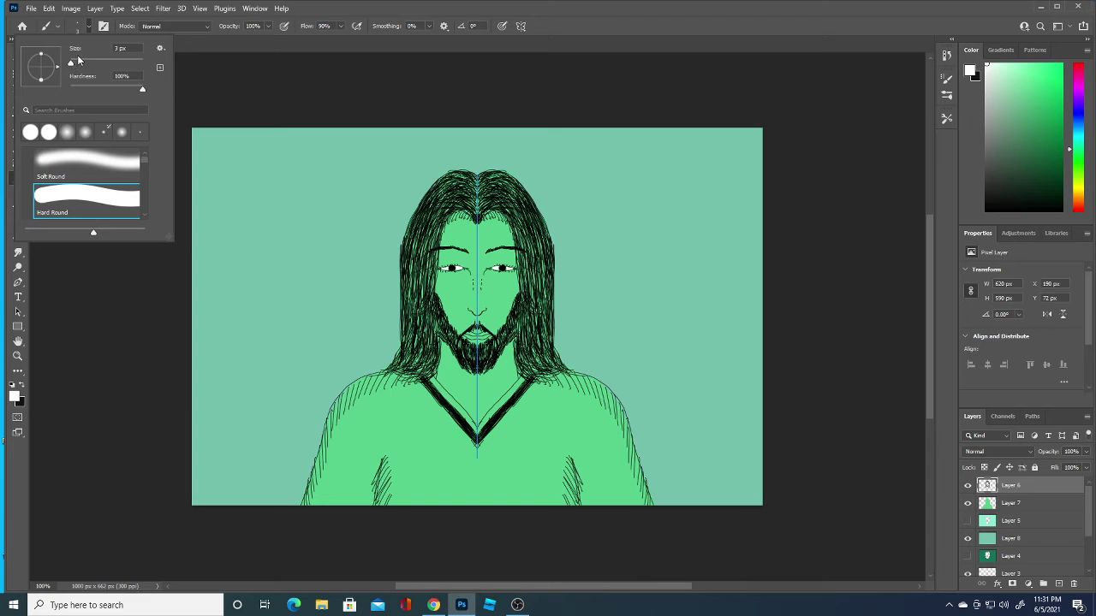
click(450, 267)
click(453, 268)
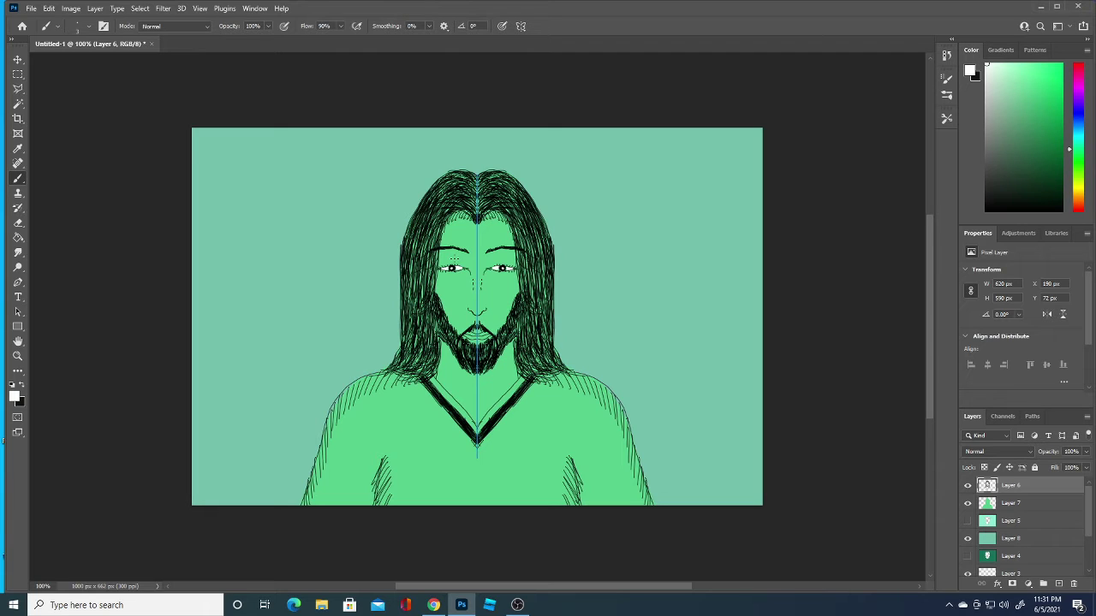
click(94, 27)
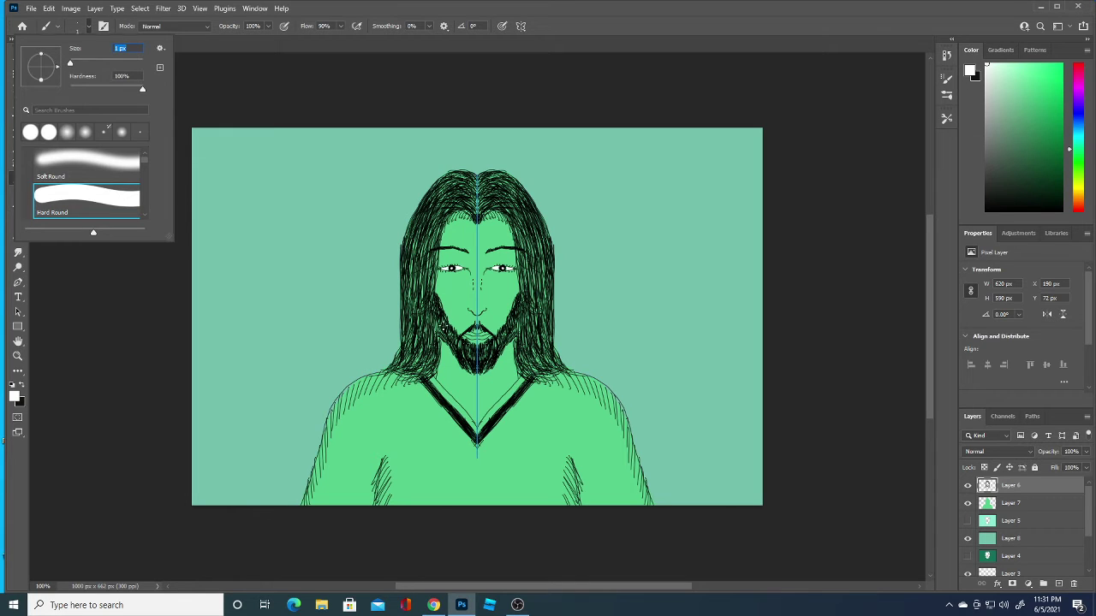
- Paint fine white highlight strokes through the beard and at the right cheek's edge
key(Return)
mouse_move(440, 322)
mouse_down()
mouse_move(448, 341)
mouse_move(460, 339)
mouse_move(467, 366)
mouse_up()
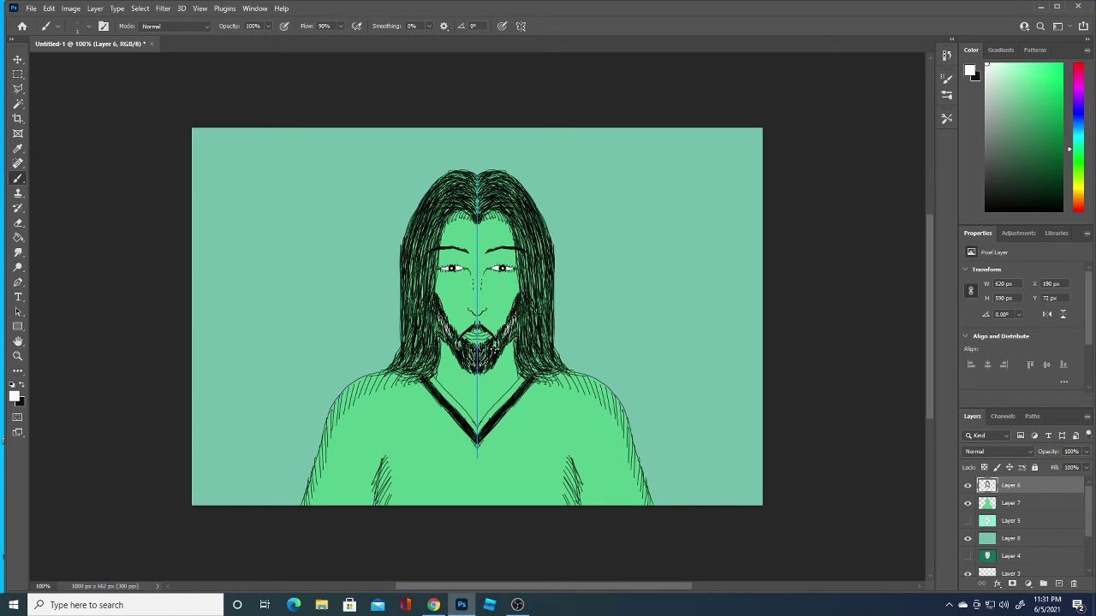
drag(515, 282, 520, 292)
- Make a dark green the foreground painting colour
click(14, 395)
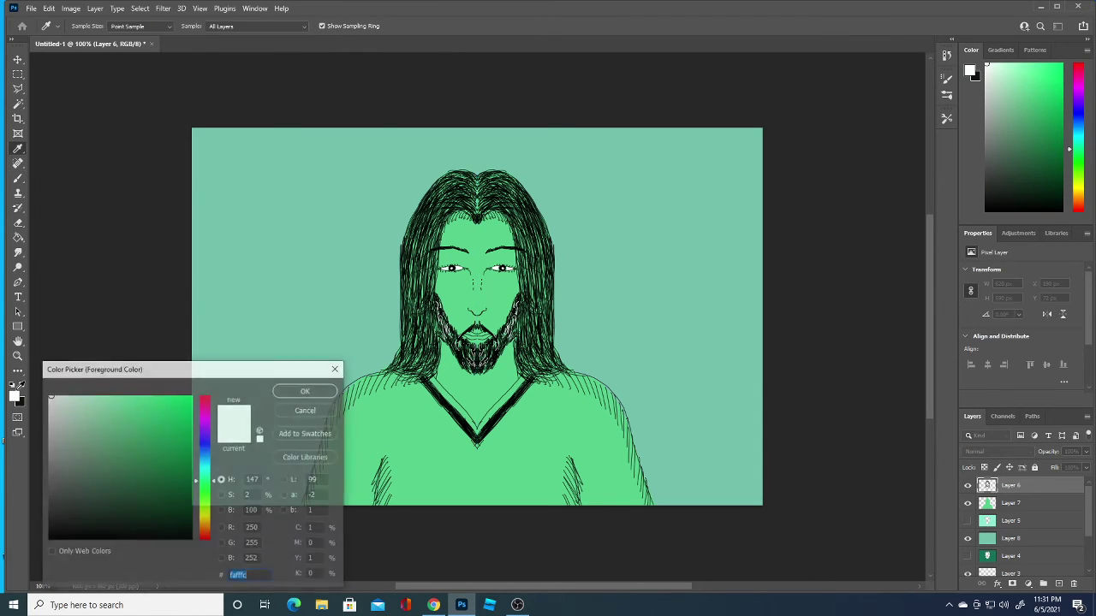
click(306, 391)
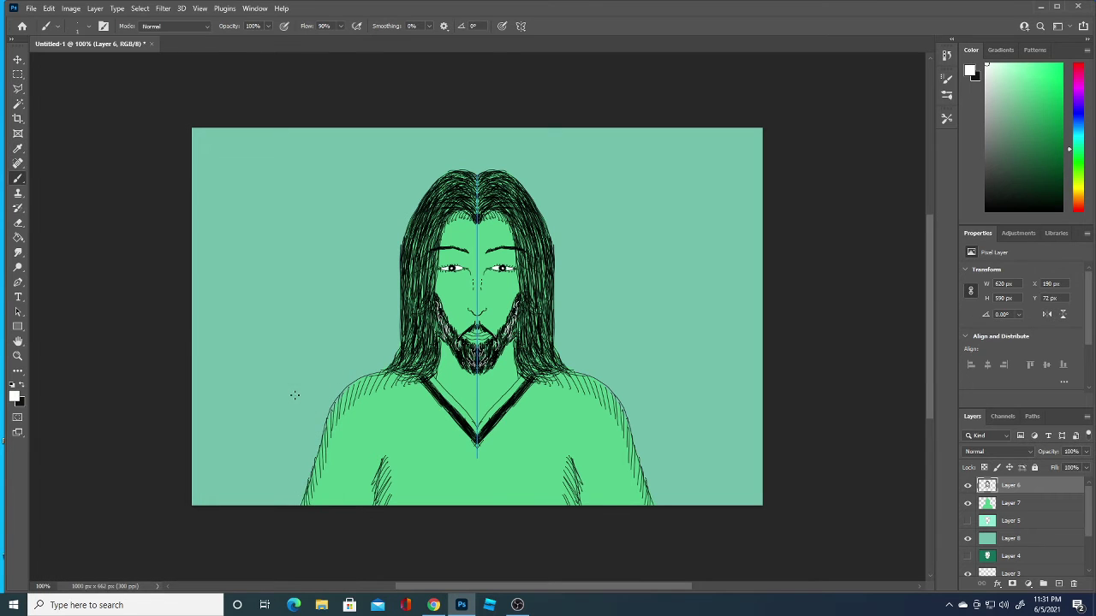
click(13, 395)
click(179, 481)
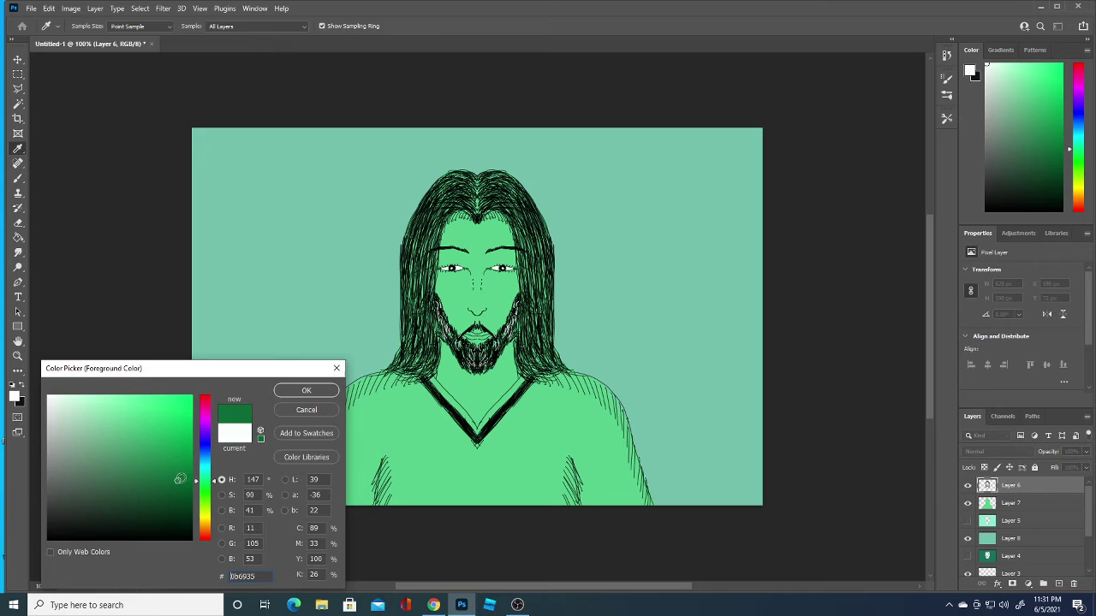
click(306, 391)
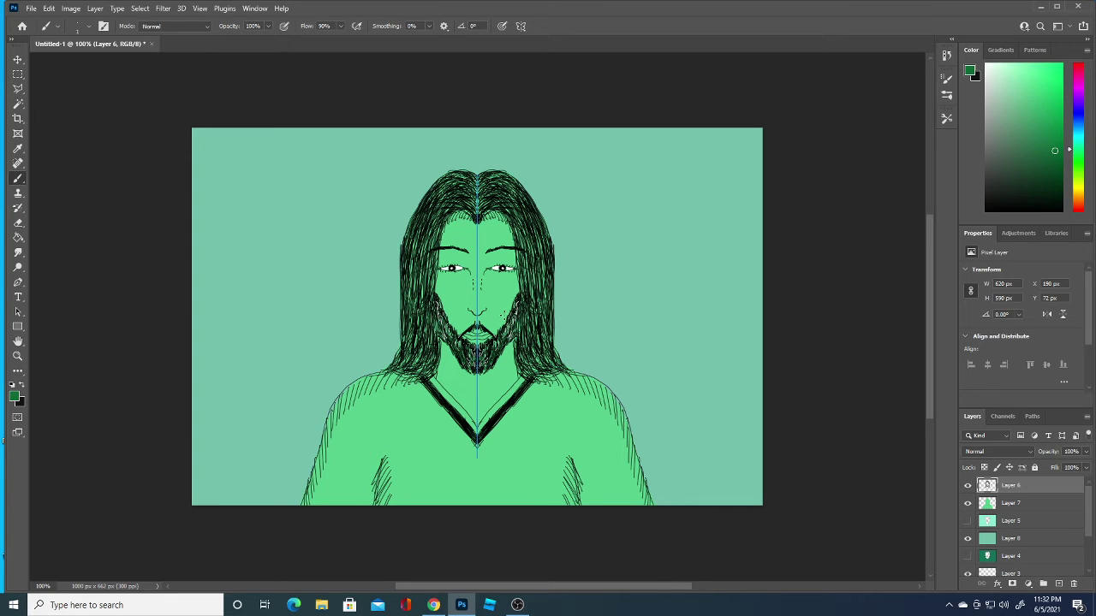
- Enlarge the brush to 31 px and add a new layer above Layer 7
click(89, 26)
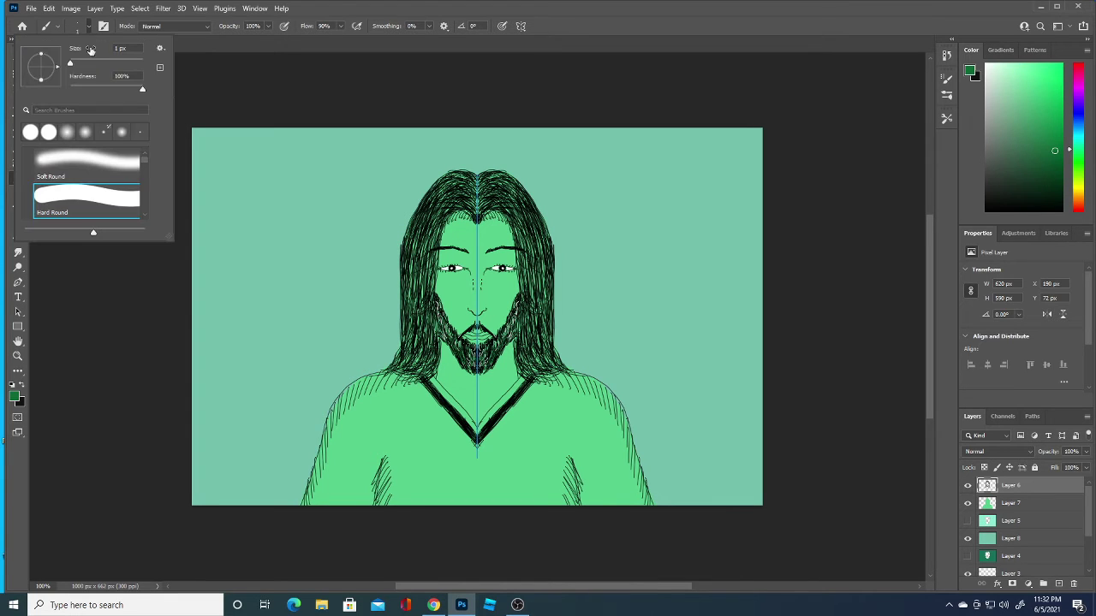
drag(72, 65, 80, 66)
click(1034, 505)
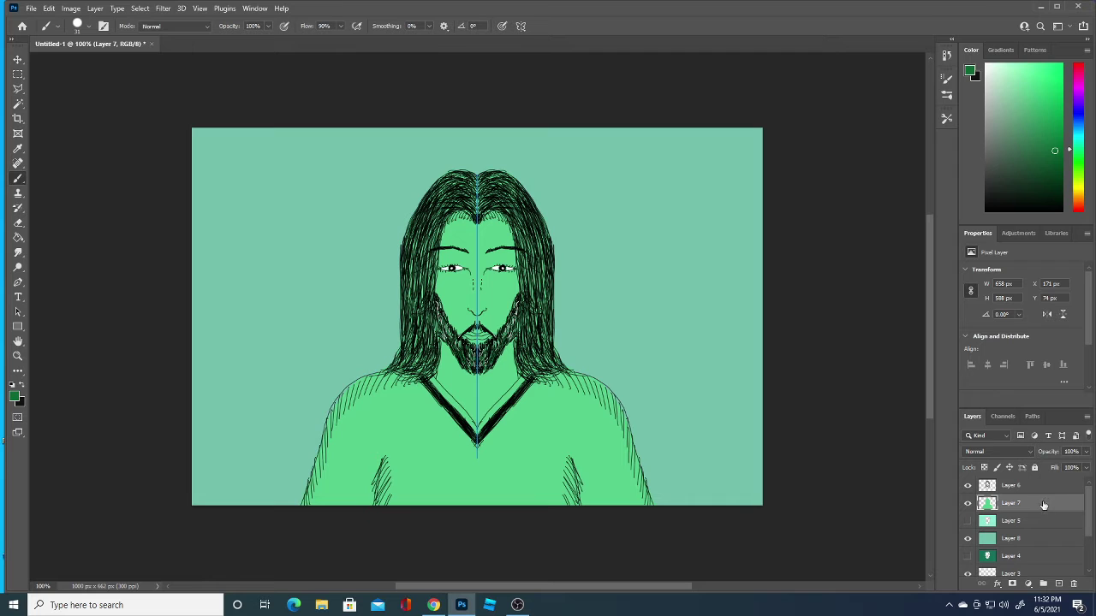
click(1060, 584)
- Paint the shirt in darker green #227949 on both sides
click(14, 396)
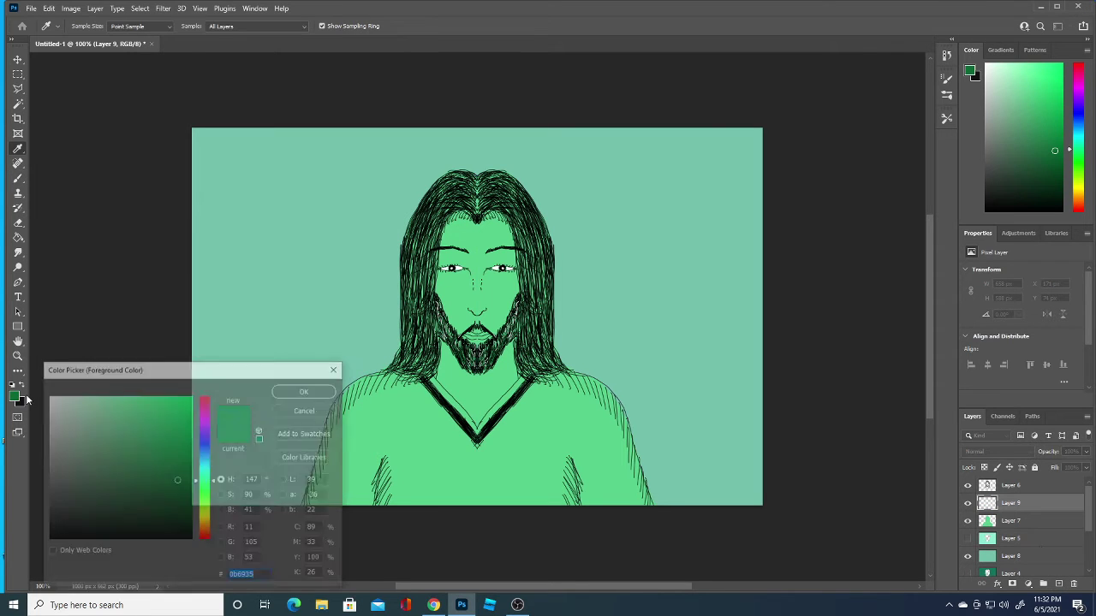
click(461, 371)
click(151, 472)
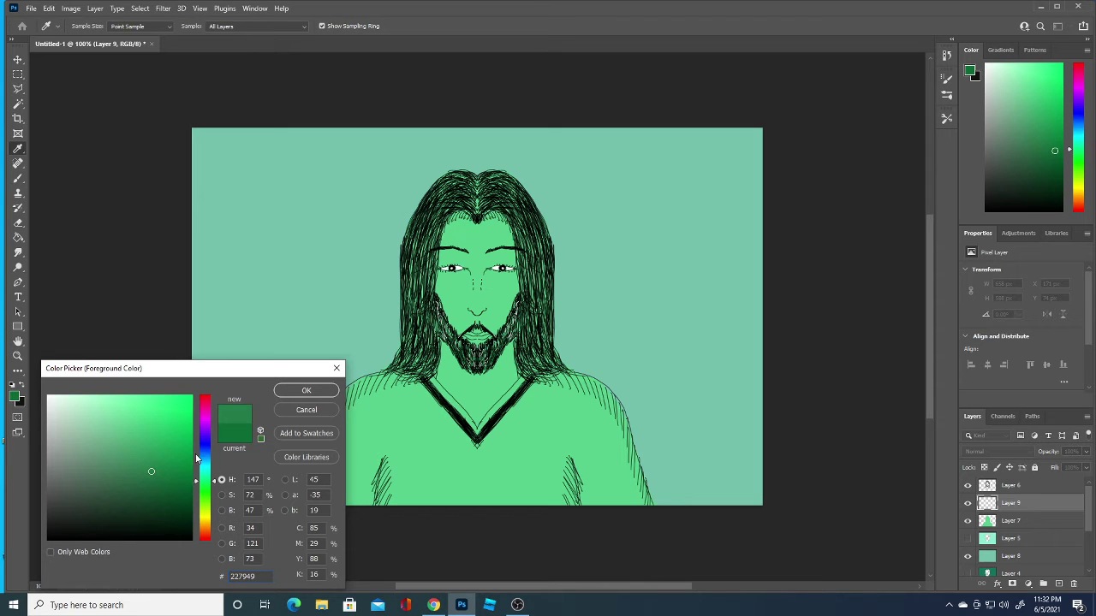
click(306, 390)
key(b)
mouse_move(361, 427)
mouse_down()
mouse_move(366, 440)
mouse_move(333, 471)
mouse_move(323, 454)
mouse_move(313, 505)
mouse_move(370, 458)
mouse_move(388, 496)
mouse_move(445, 481)
mouse_move(402, 459)
mouse_move(441, 454)
mouse_move(454, 496)
mouse_move(492, 467)
mouse_move(512, 428)
mouse_move(499, 458)
mouse_move(513, 411)
mouse_move(505, 432)
mouse_move(535, 396)
mouse_move(527, 431)
mouse_move(557, 398)
mouse_move(573, 437)
mouse_move(590, 441)
mouse_move(568, 394)
mouse_move(546, 387)
mouse_move(553, 381)
mouse_move(601, 396)
mouse_move(613, 412)
mouse_move(606, 422)
mouse_move(592, 401)
mouse_move(606, 440)
mouse_move(625, 437)
mouse_move(613, 418)
mouse_up()
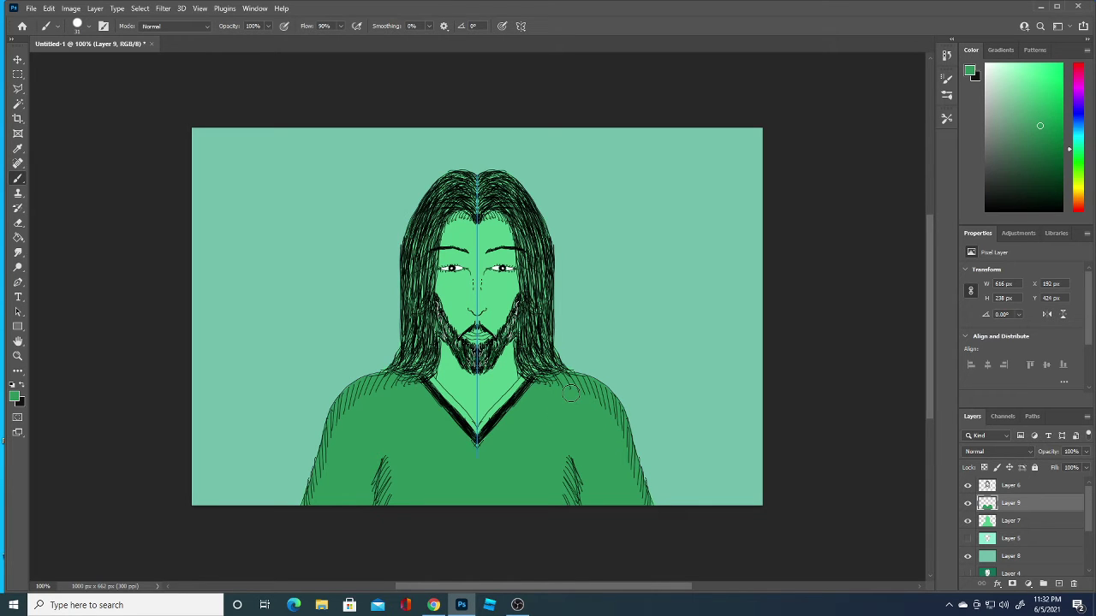
- Brush both arms of the V-neck collar with a lighter green
click(89, 25)
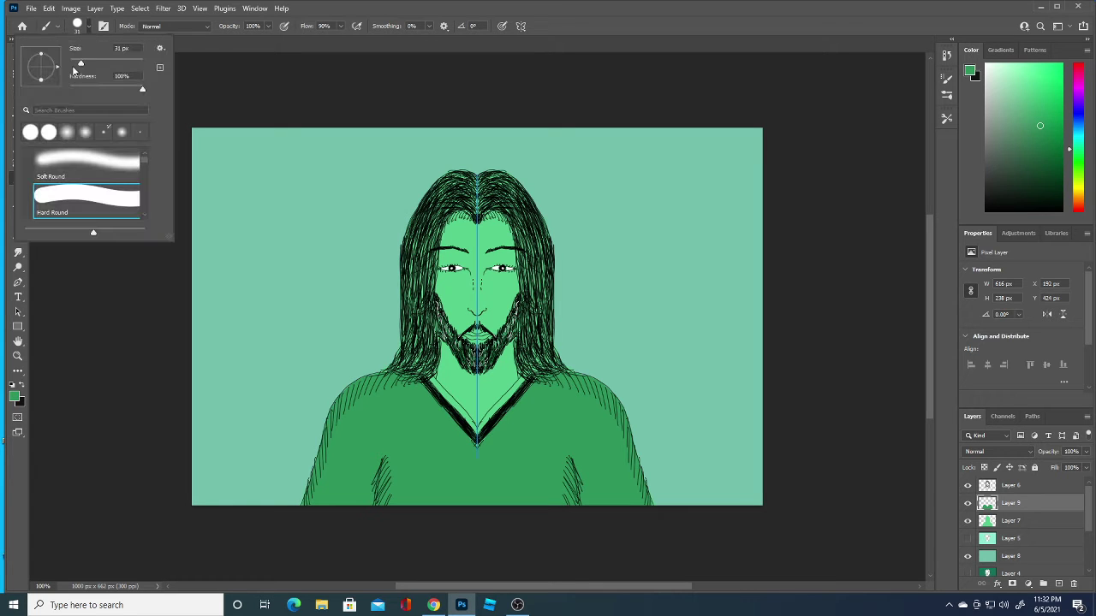
click(14, 395)
click(140, 441)
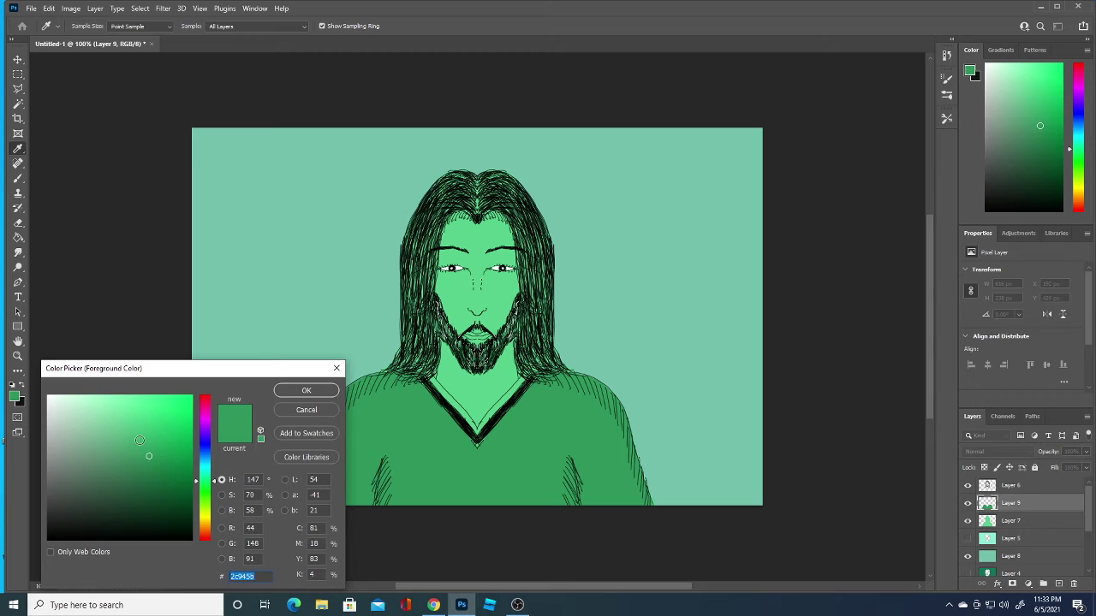
click(306, 390)
key(b)
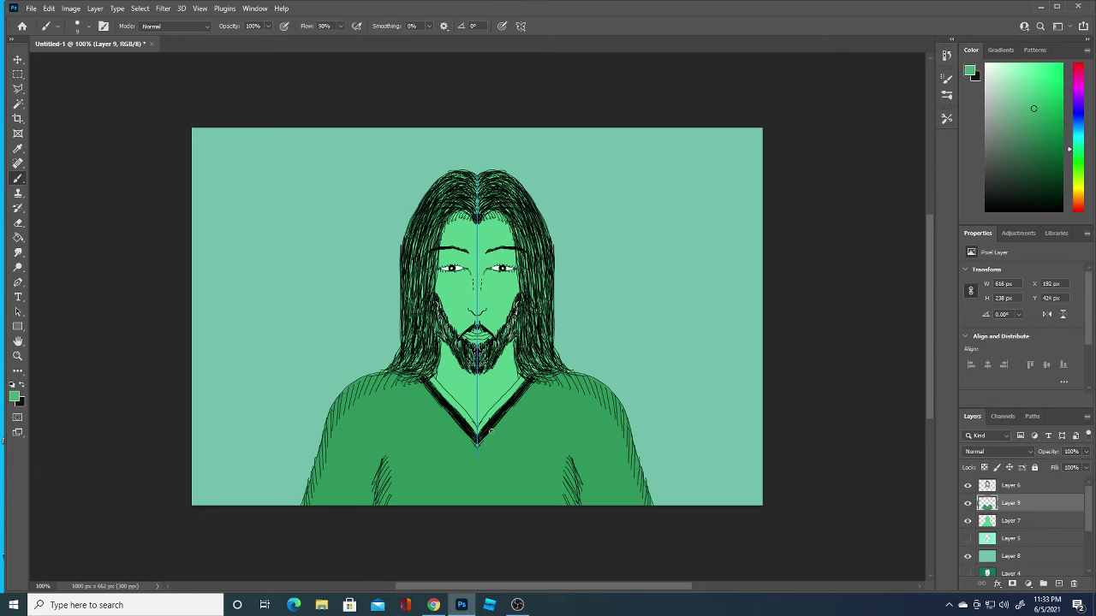
mouse_move(478, 428)
mouse_down()
mouse_move(523, 380)
mouse_move(498, 409)
mouse_up()
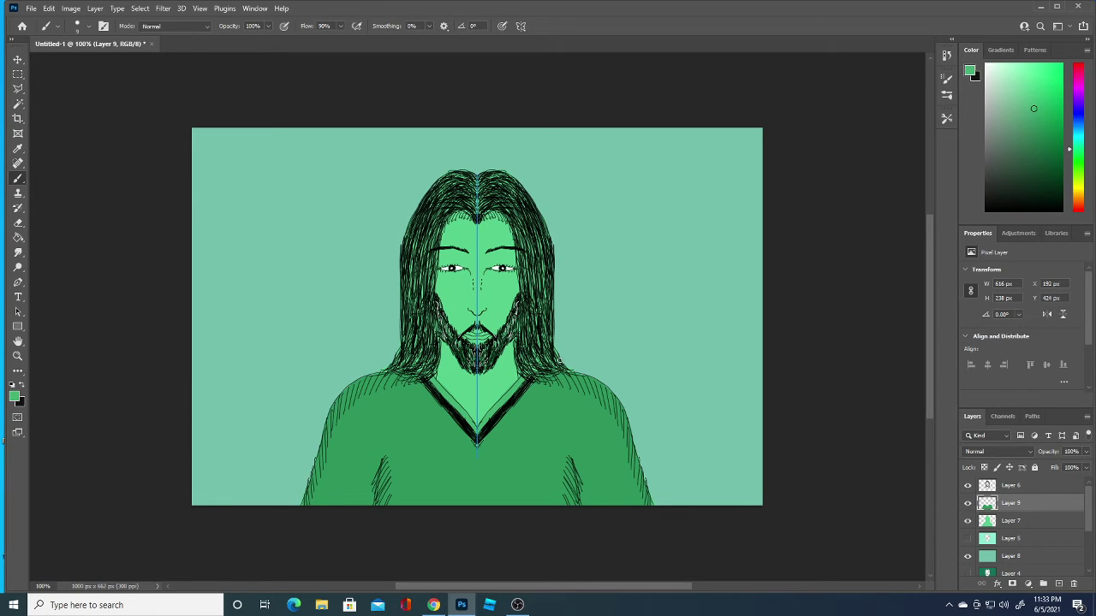
- Paint dark green #125530 along both V-neck edges
click(17, 399)
drag(171, 473, 162, 492)
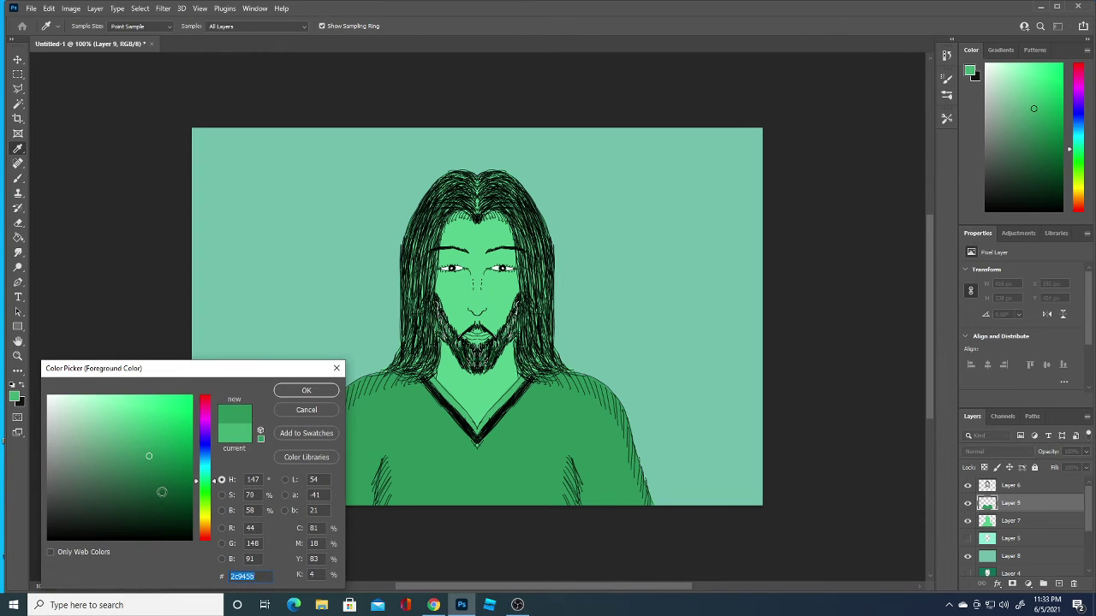
click(295, 395)
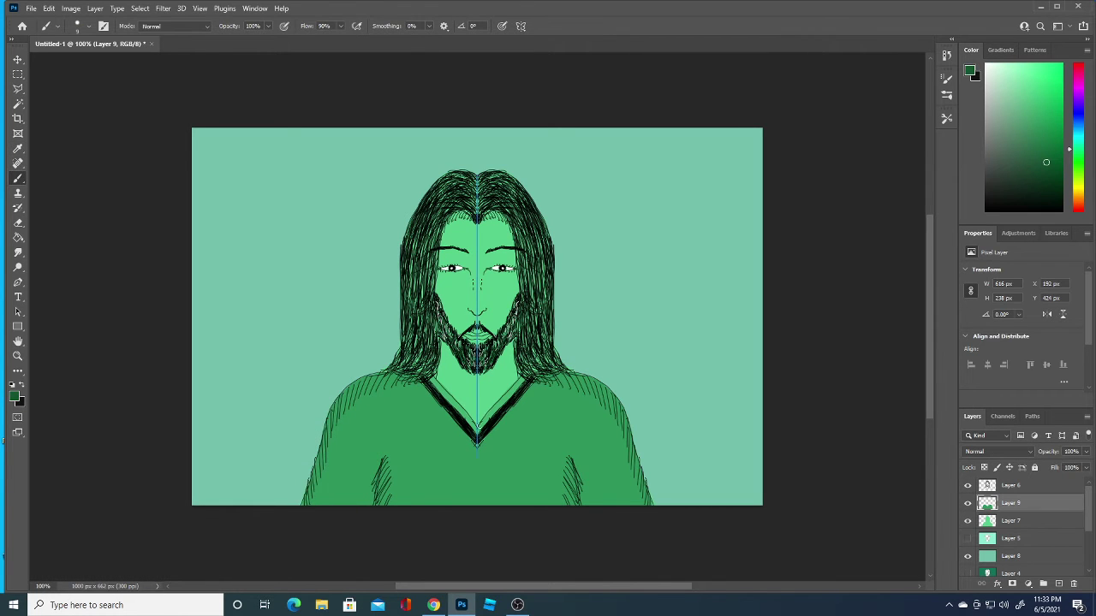
drag(477, 428, 487, 416)
mouse_move(485, 423)
mouse_down()
mouse_move(513, 390)
mouse_move(494, 412)
mouse_up()
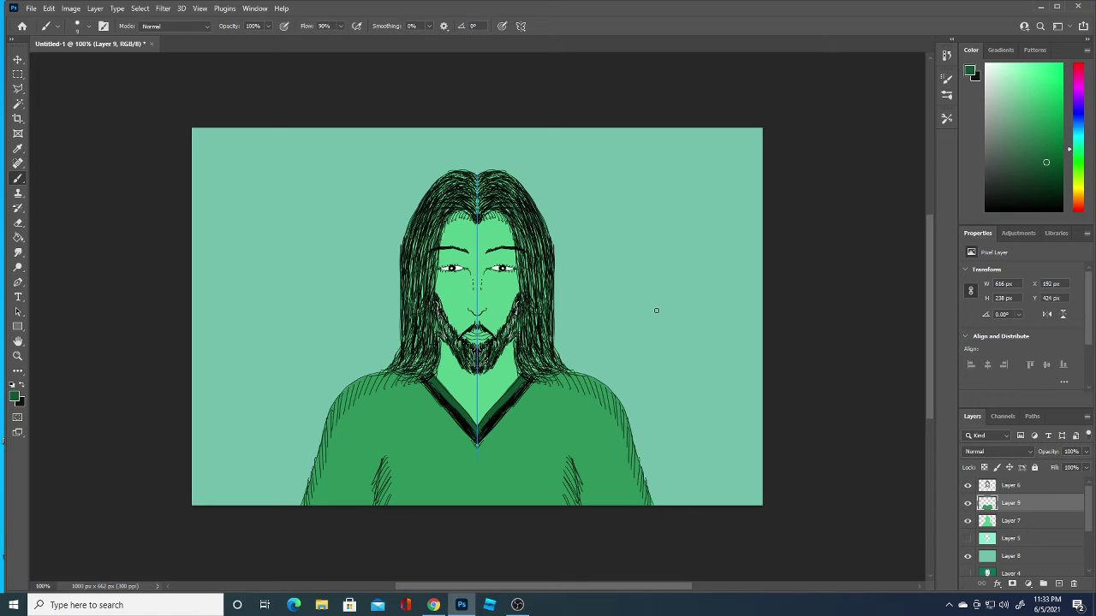
- On Layer 8, refill the teal background with dark green 0f733c
click(1030, 561)
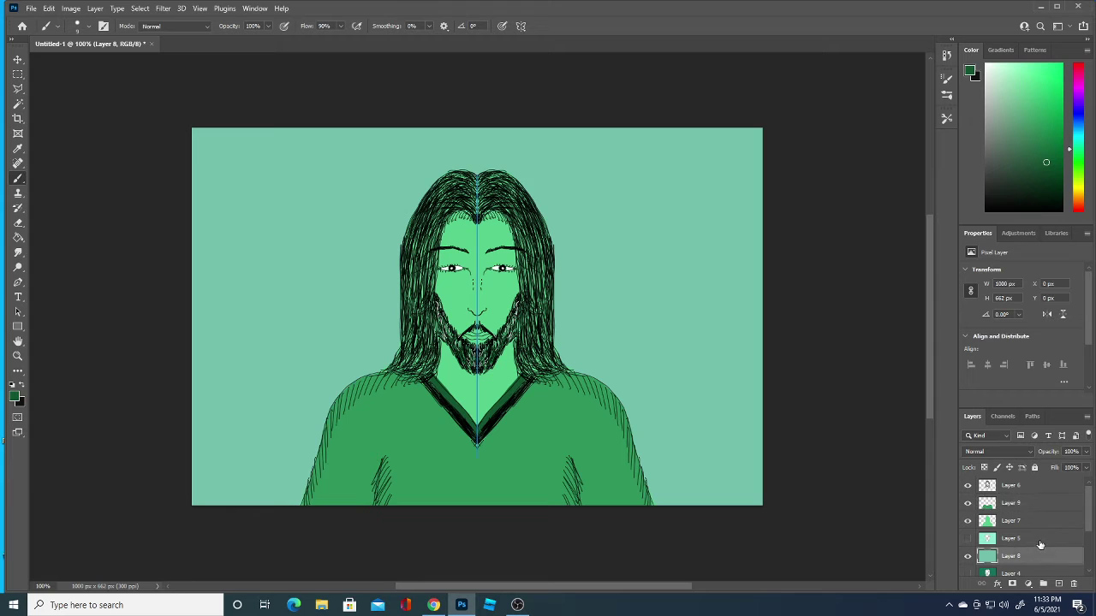
click(26, 325)
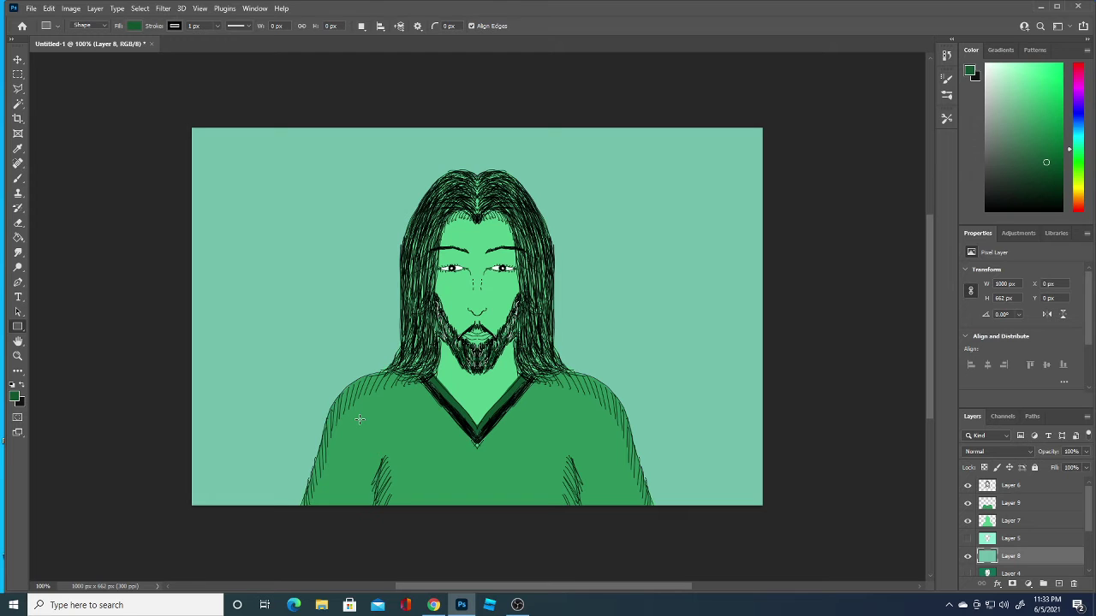
click(19, 237)
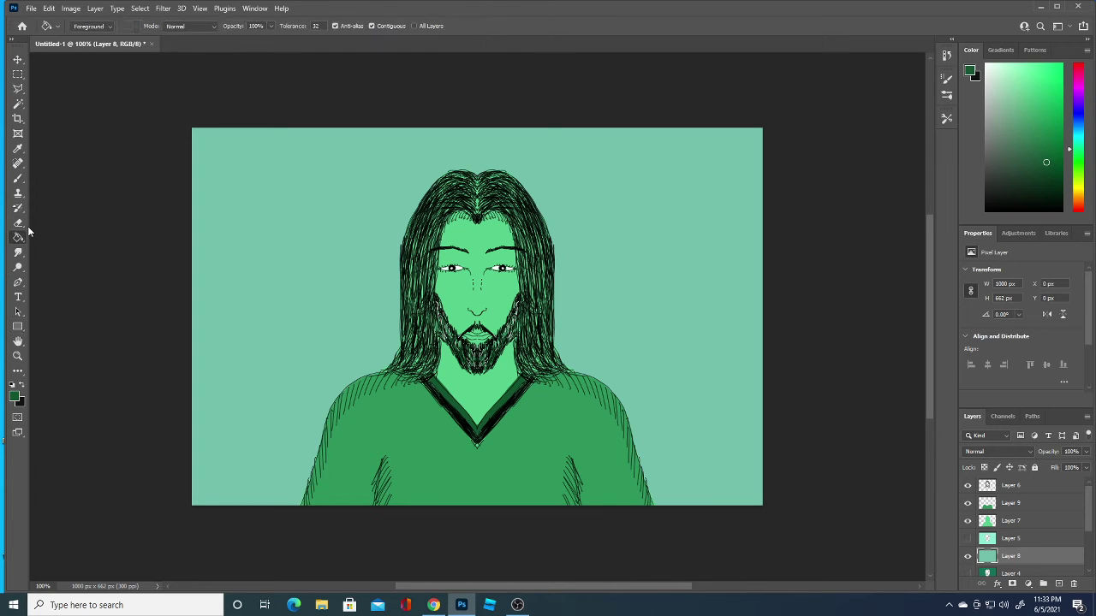
click(14, 398)
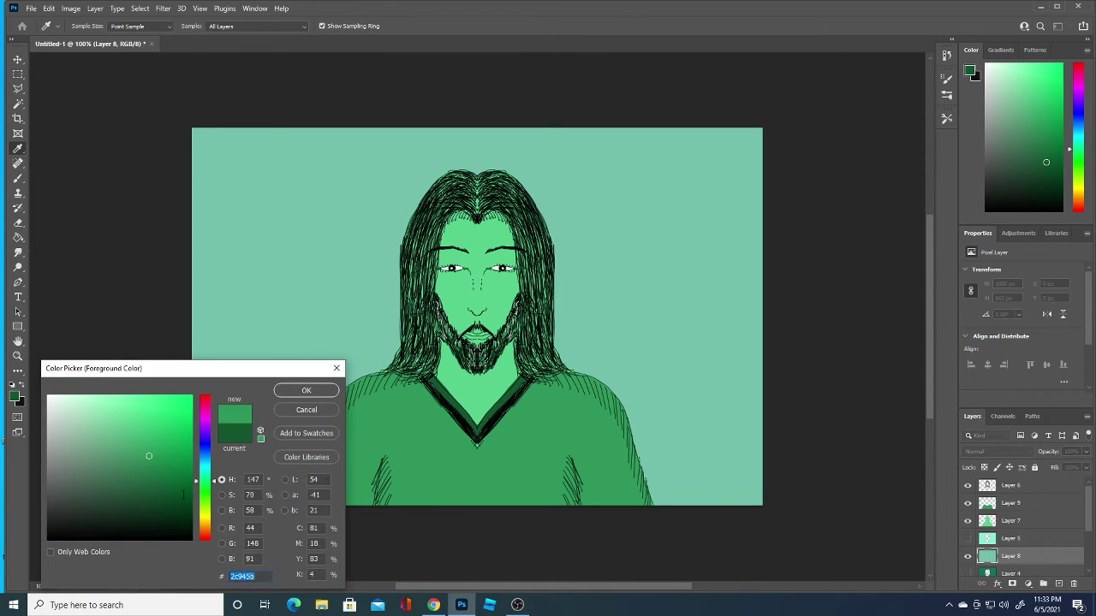
click(173, 475)
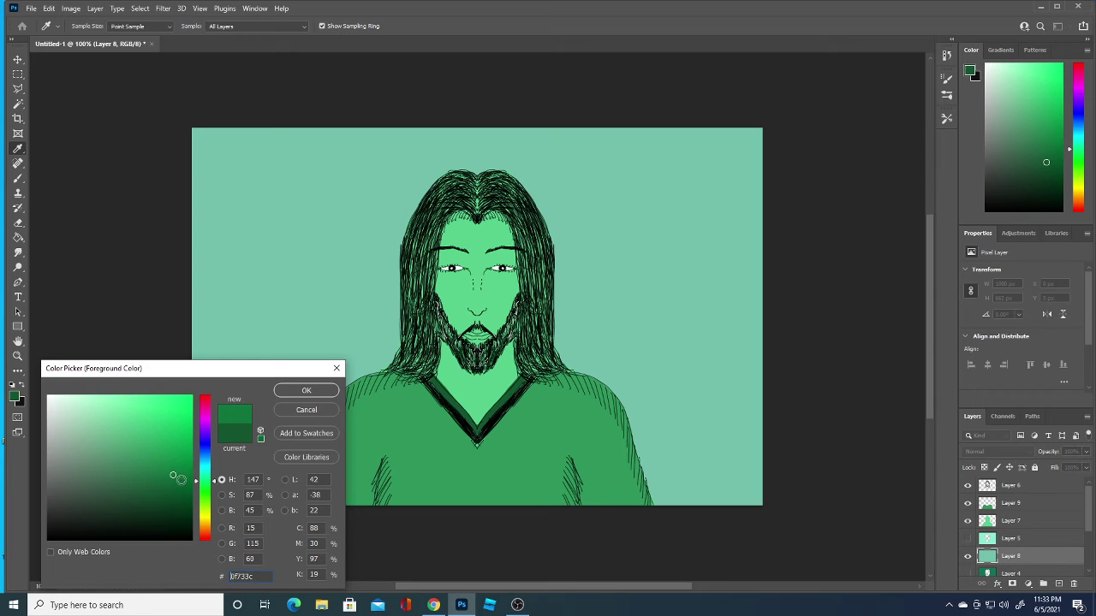
click(305, 391)
click(332, 377)
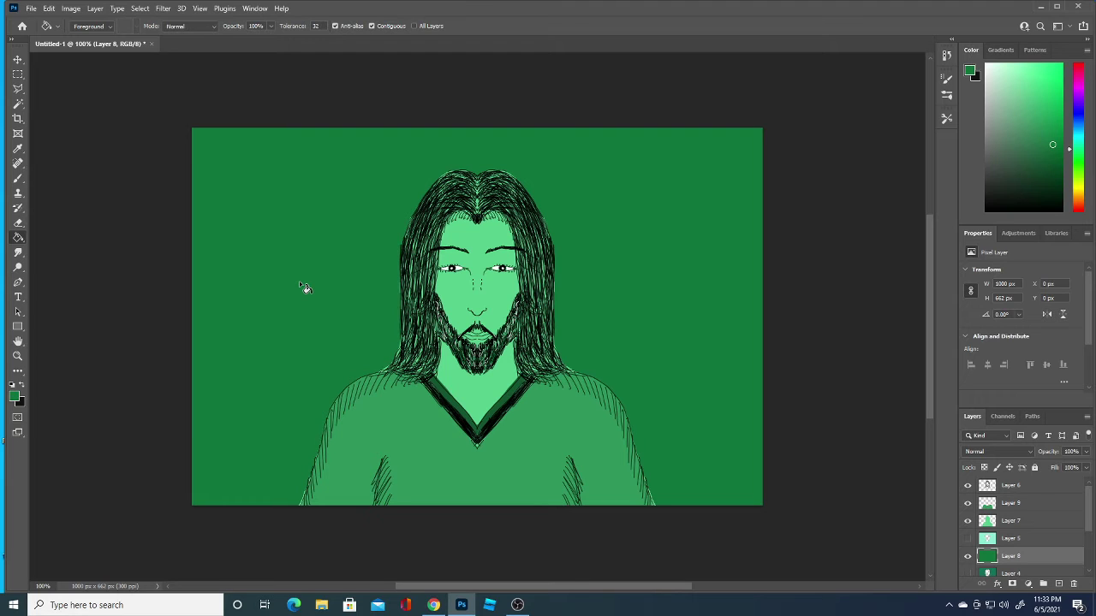
click(17, 178)
- Set the brush to the KYLE Ultimate Inking tip at 15 px
click(89, 26)
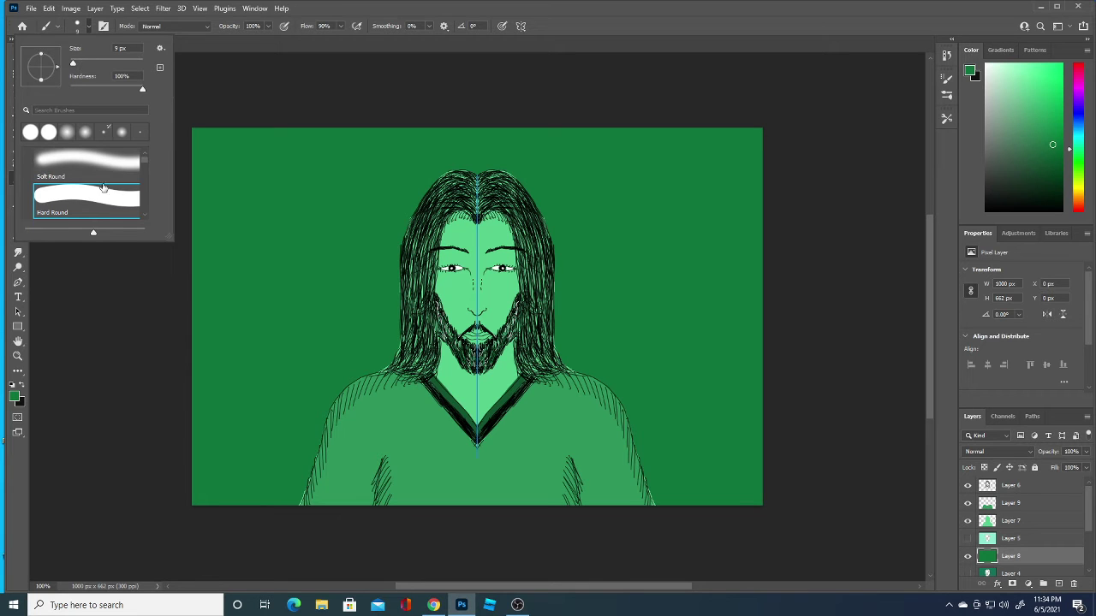
drag(145, 159, 145, 190)
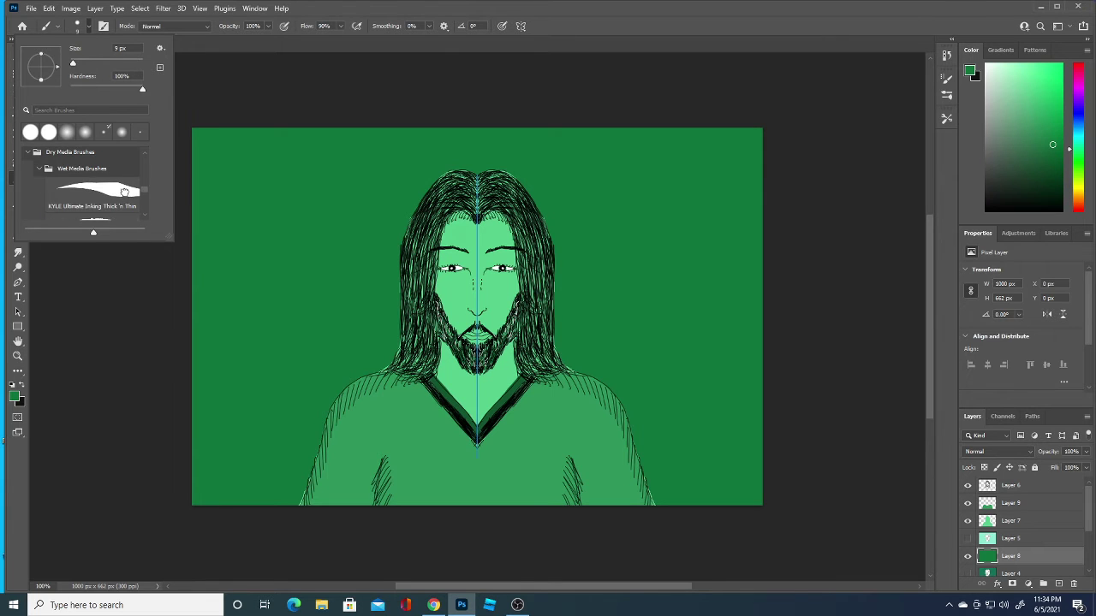
click(128, 192)
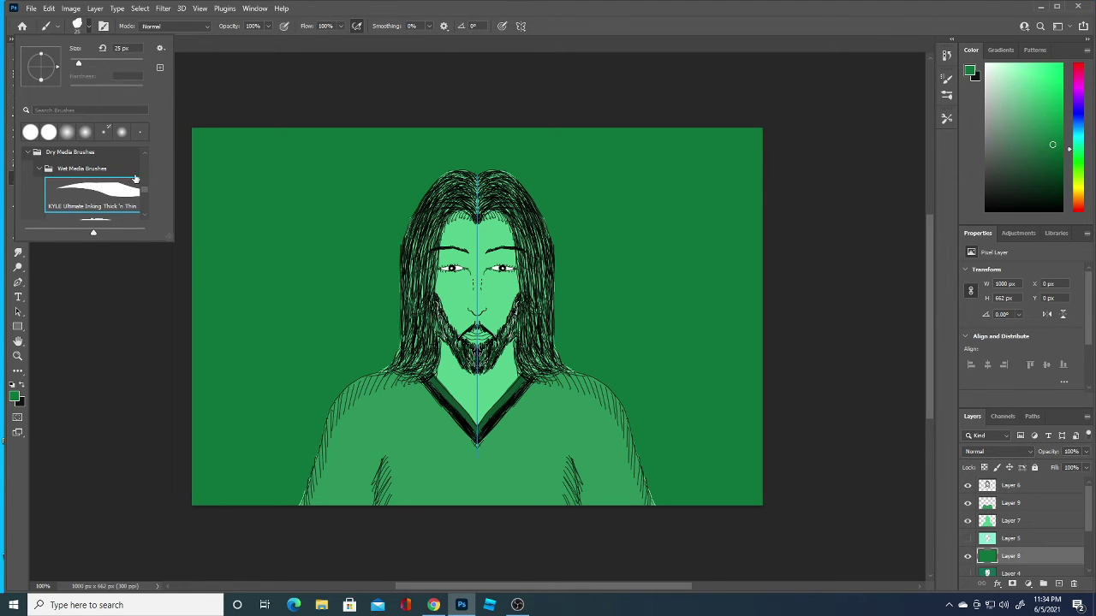
click(592, 68)
click(89, 28)
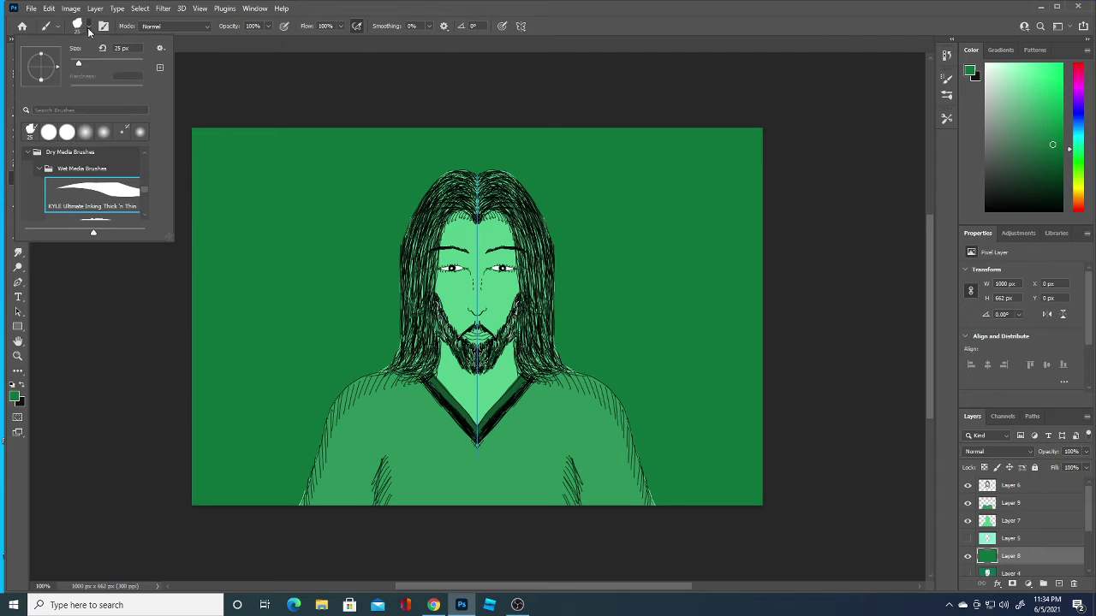
drag(79, 64, 76, 65)
click(266, 71)
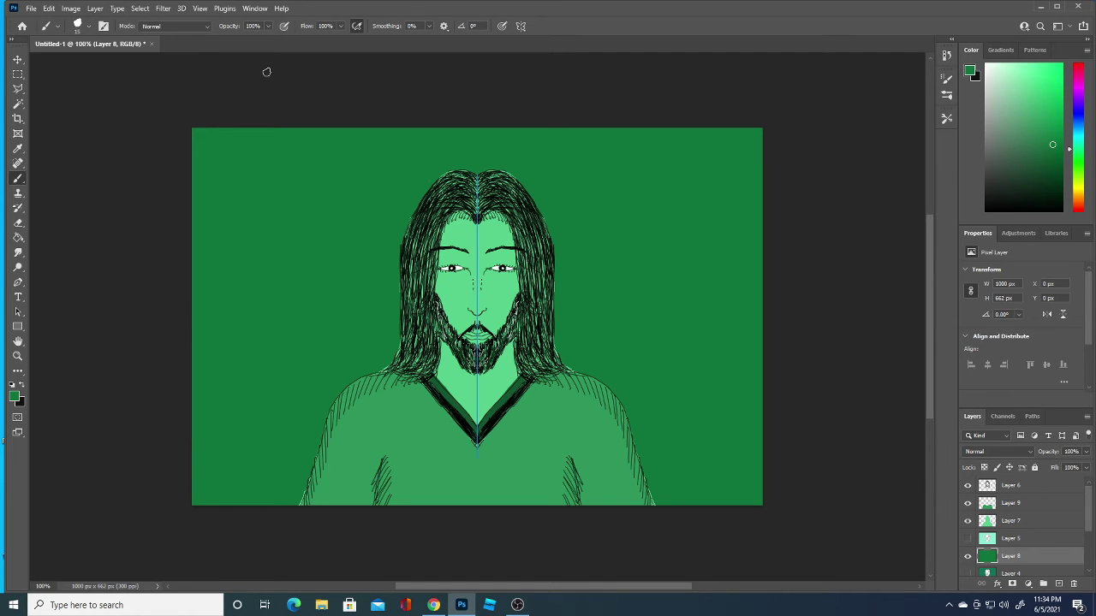
- Set the foreground colour to green 178548 and add a new empty layer
click(15, 397)
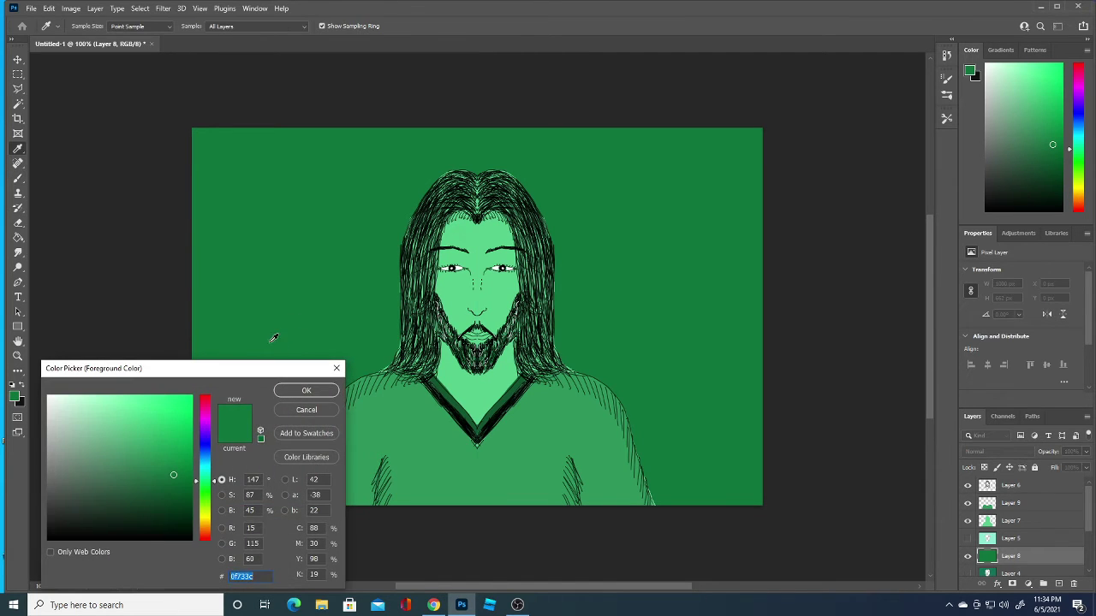
click(168, 466)
click(298, 390)
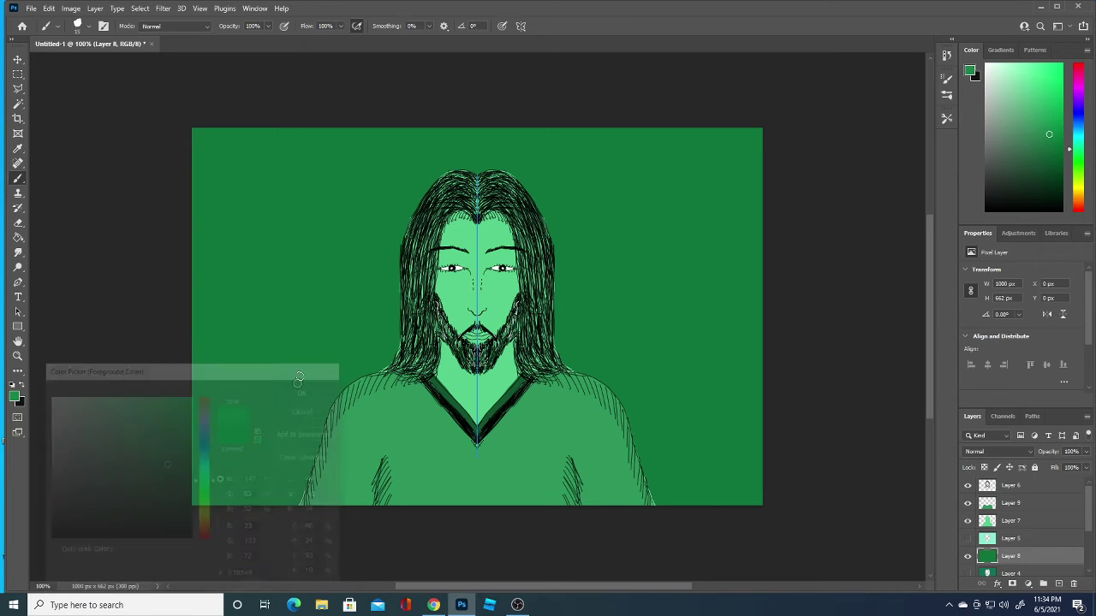
click(1058, 584)
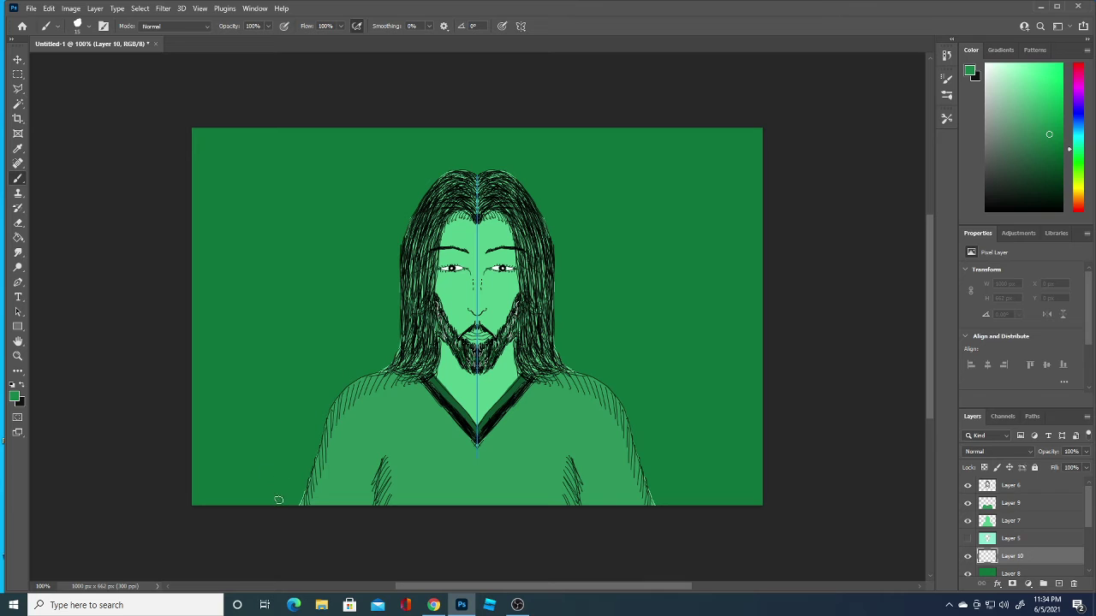
- Paint mirrored swirling curves beside the shoulders, lower corners, hair and right background
mouse_move(278, 504)
mouse_down()
mouse_move(340, 379)
mouse_move(370, 353)
mouse_up()
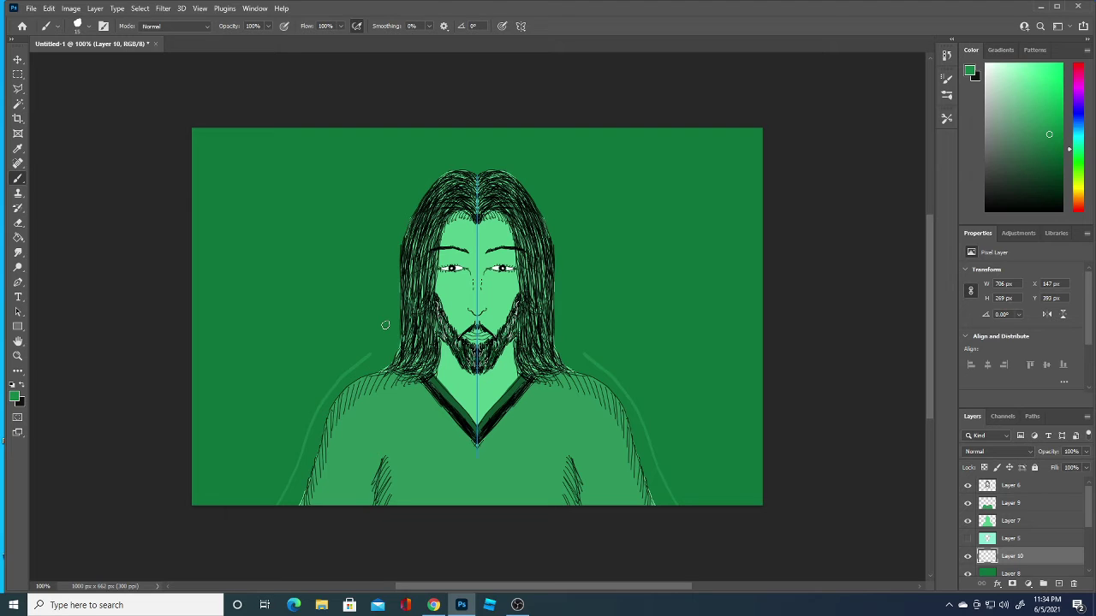
mouse_move(234, 408)
mouse_down()
mouse_move(263, 476)
mouse_move(338, 222)
mouse_move(352, 206)
mouse_up()
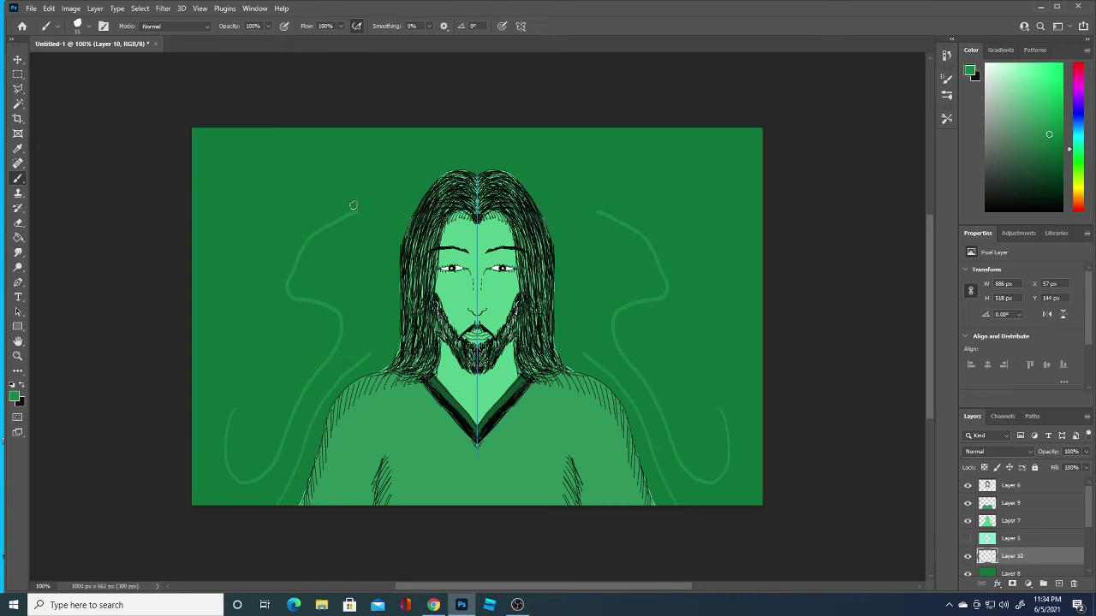
drag(577, 222, 586, 278)
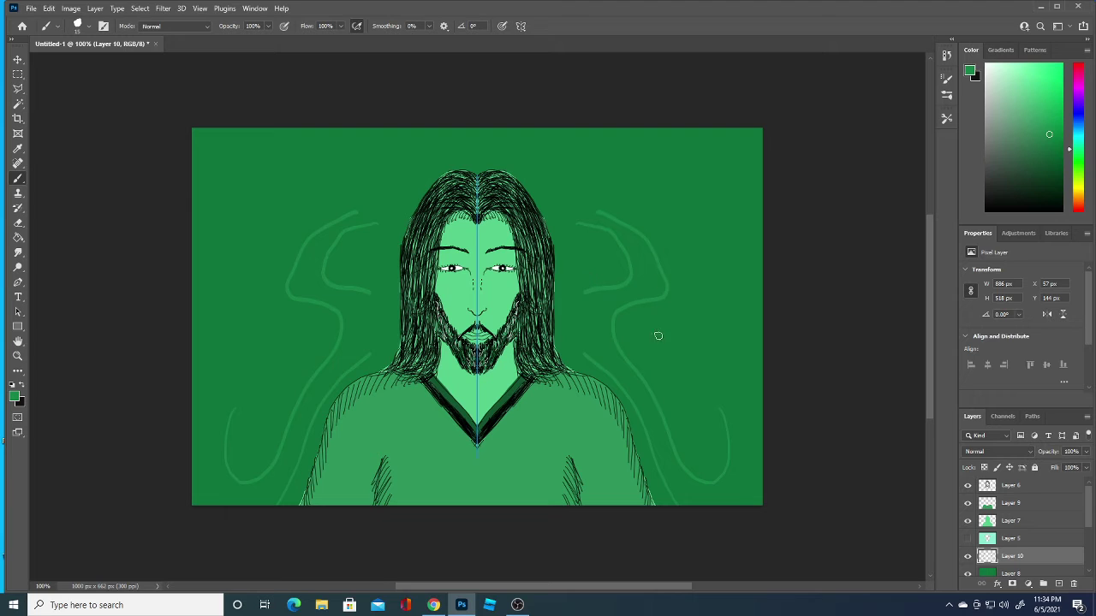
mouse_move(657, 335)
mouse_down()
mouse_move(705, 196)
mouse_move(742, 183)
mouse_move(707, 224)
mouse_move(742, 288)
mouse_up()
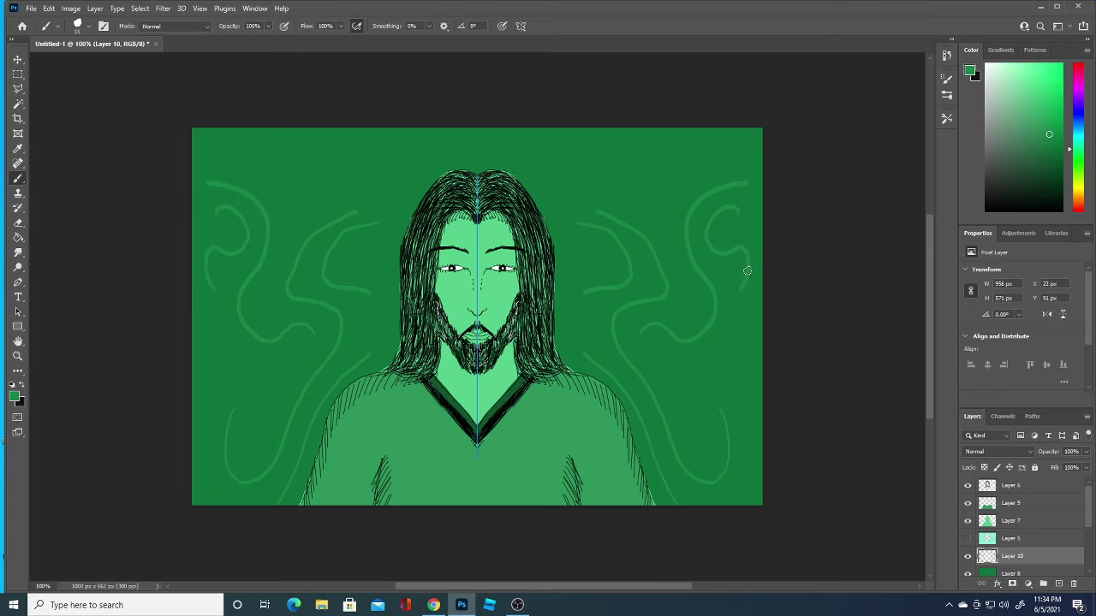
mouse_move(671, 369)
mouse_down()
mouse_move(697, 358)
mouse_move(725, 396)
mouse_move(757, 361)
mouse_up()
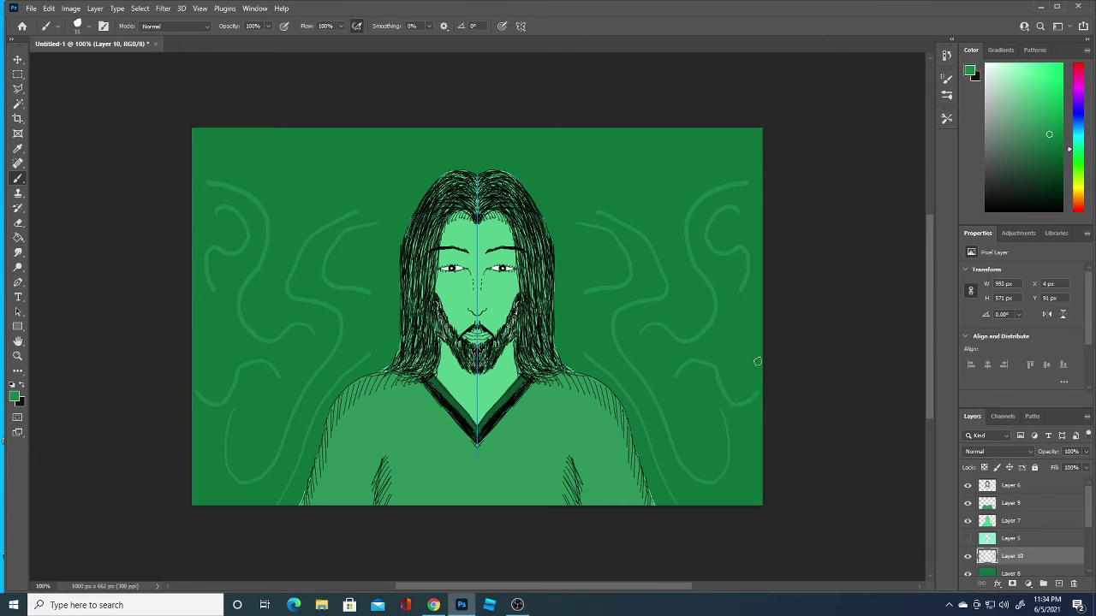
mouse_move(693, 420)
mouse_down()
mouse_move(692, 441)
mouse_move(700, 411)
mouse_up()
mouse_move(268, 298)
mouse_down()
mouse_move(283, 244)
mouse_move(278, 156)
mouse_move(226, 154)
mouse_up()
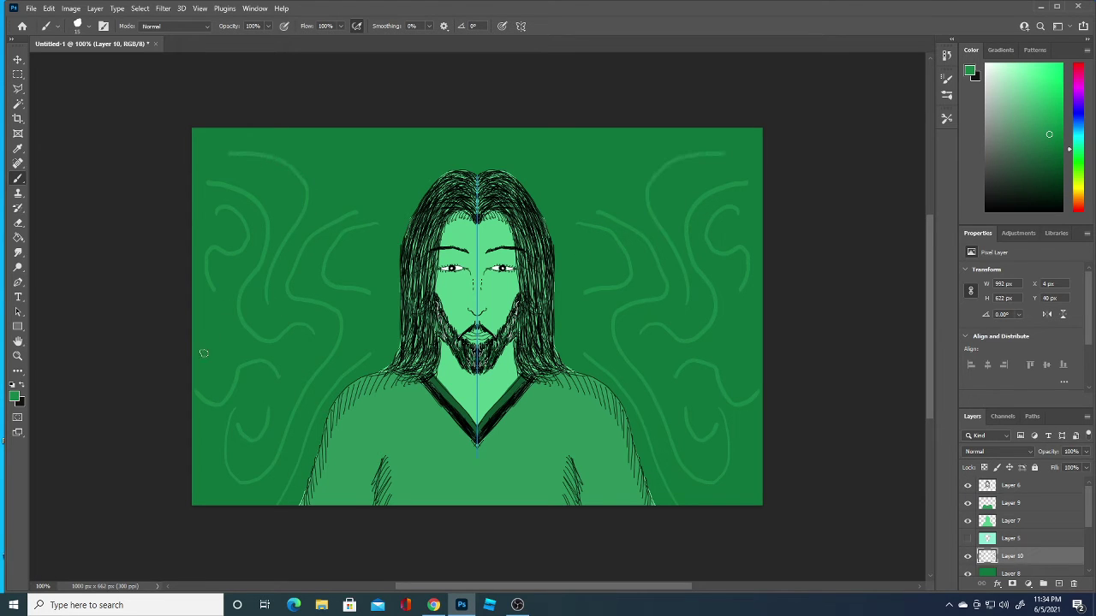
- Add mirrored curls and curves along the left, lower-edge and upper background
drag(207, 351, 214, 313)
mouse_move(197, 435)
mouse_down()
mouse_move(215, 453)
mouse_move(216, 506)
mouse_up()
drag(362, 321, 377, 303)
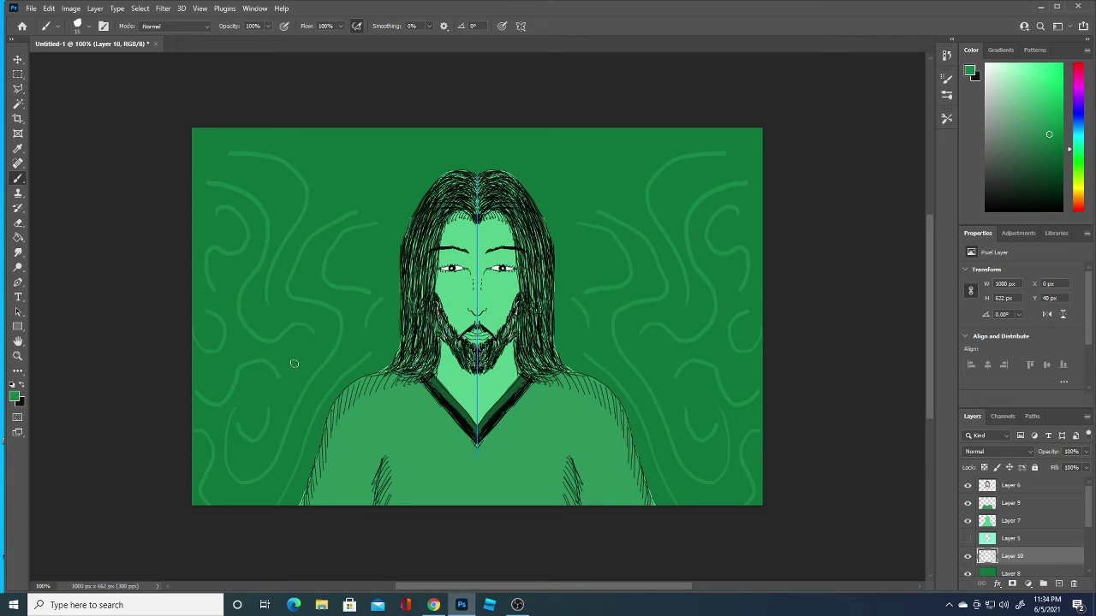
mouse_move(364, 260)
mouse_down()
mouse_move(389, 224)
mouse_move(353, 128)
mouse_up()
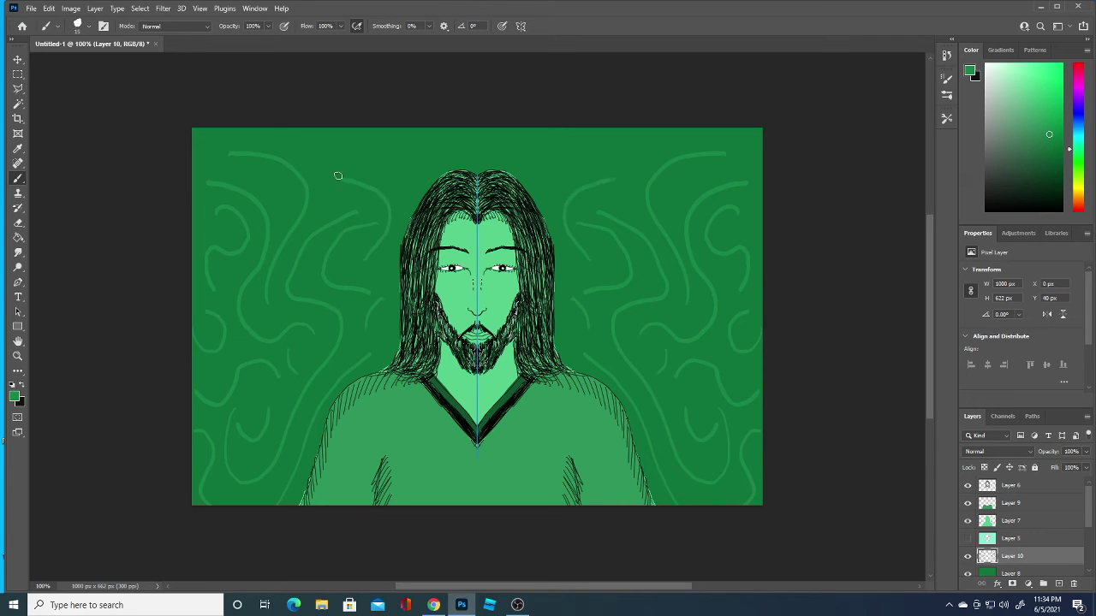
mouse_move(393, 168)
mouse_down()
mouse_move(434, 158)
mouse_move(406, 179)
mouse_move(363, 126)
mouse_up()
drag(315, 171, 301, 128)
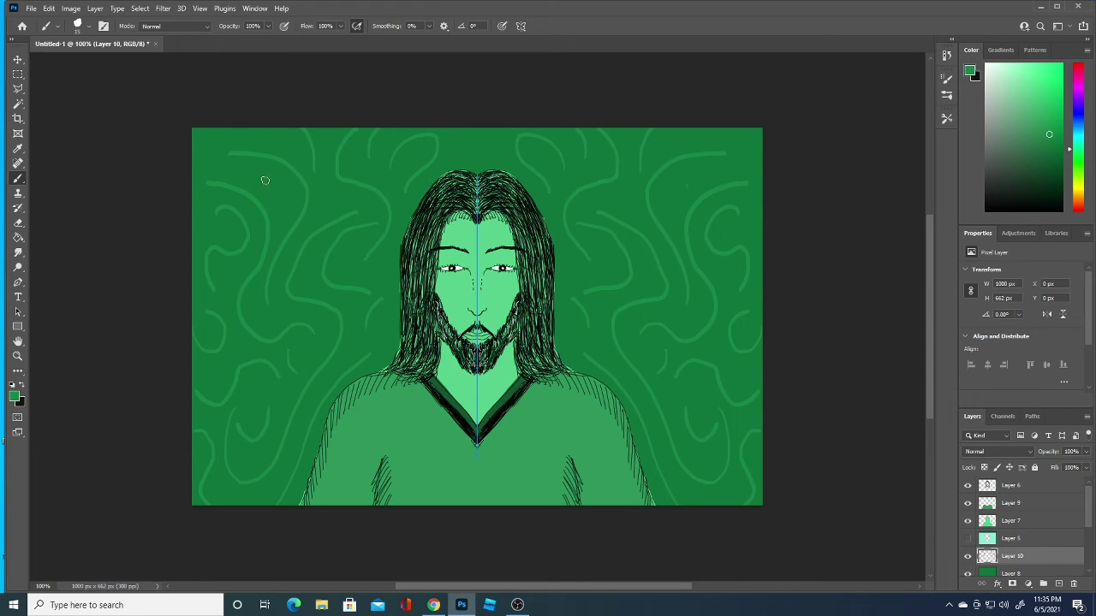
drag(234, 173, 204, 130)
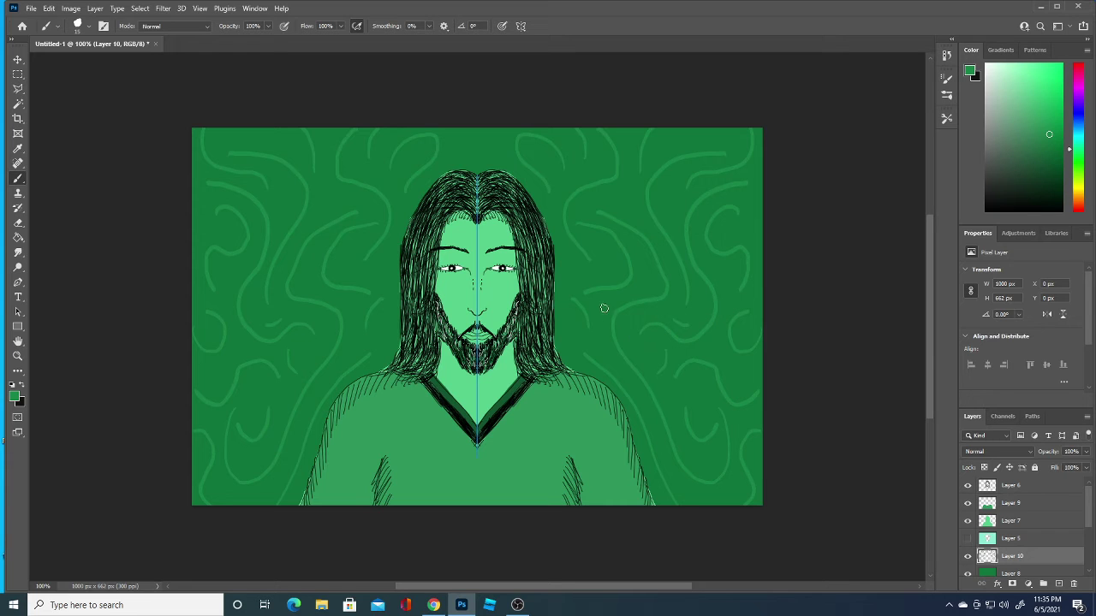
- Switch to a slightly different green and add swirls next to the hair
click(13, 396)
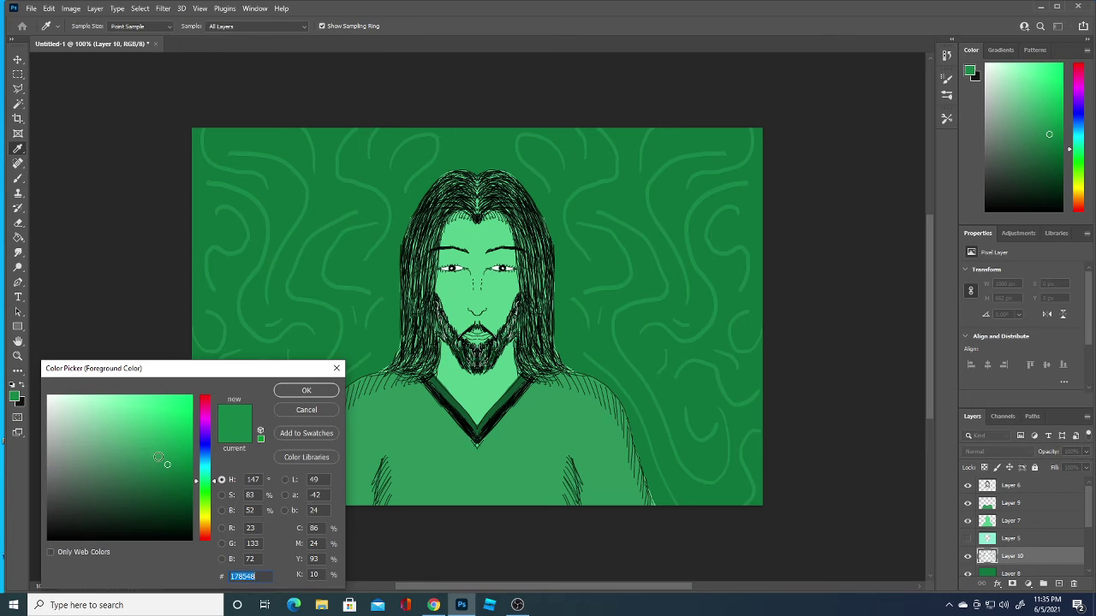
click(160, 457)
click(305, 390)
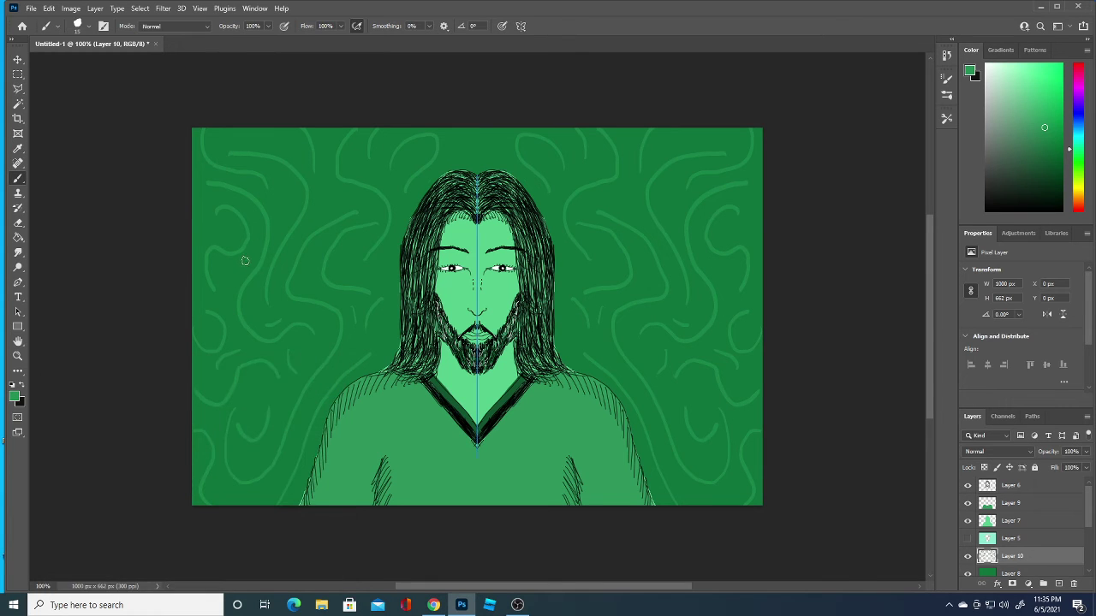
drag(245, 261, 230, 294)
drag(348, 264, 351, 239)
- Fill the top, lower-left and bottom-corner background with more mirrored swirl strokes
drag(403, 169, 421, 145)
mouse_move(346, 163)
mouse_down()
mouse_move(358, 139)
mouse_move(296, 138)
mouse_up()
drag(320, 208, 340, 199)
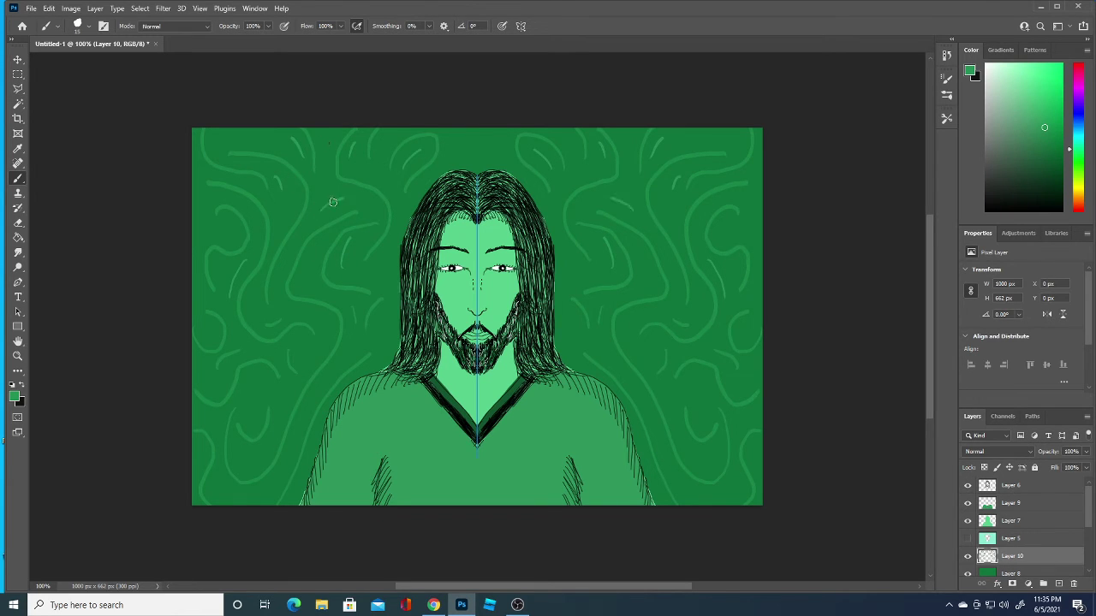
drag(247, 392, 256, 374)
drag(209, 479, 232, 504)
mouse_move(349, 355)
mouse_down()
mouse_move(366, 335)
mouse_move(319, 335)
mouse_up()
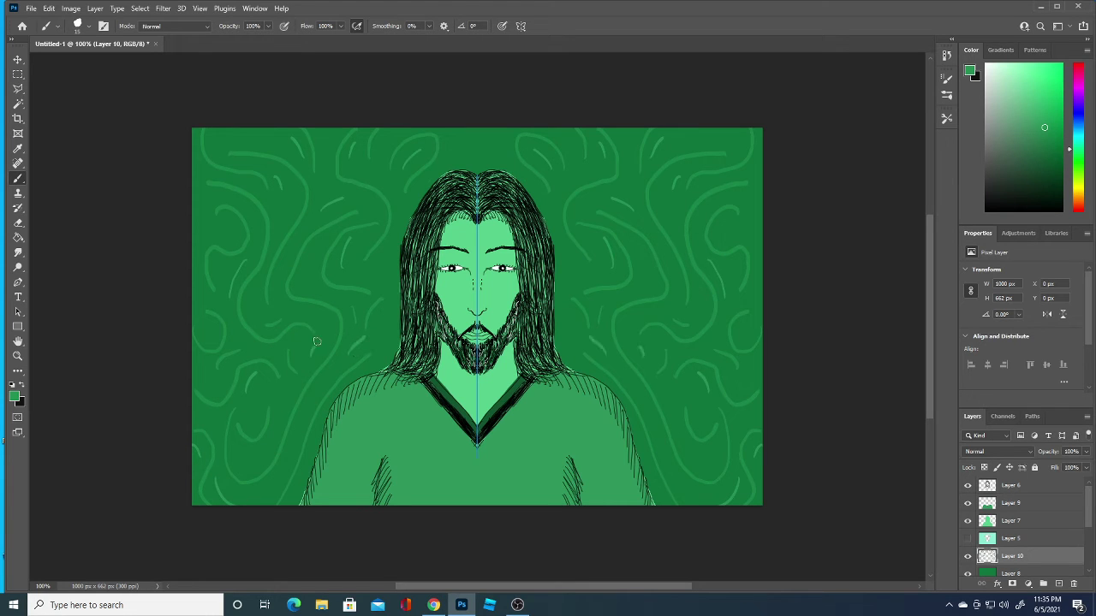
- Choose a lighter green and add mirrored highlight dashes around the hair and top
click(14, 399)
click(135, 437)
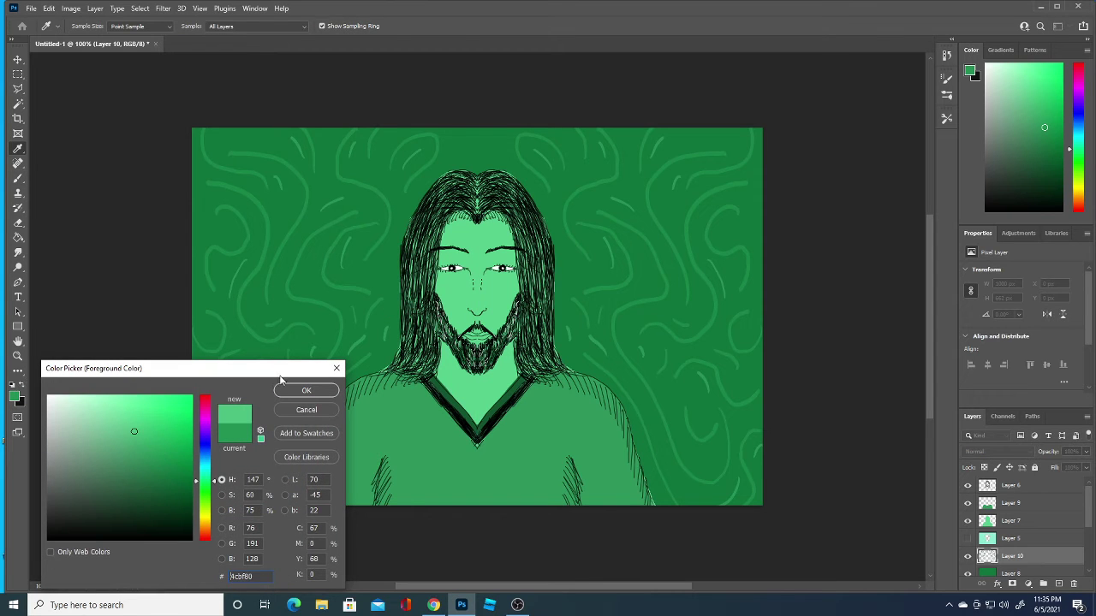
click(295, 392)
drag(308, 278, 312, 259)
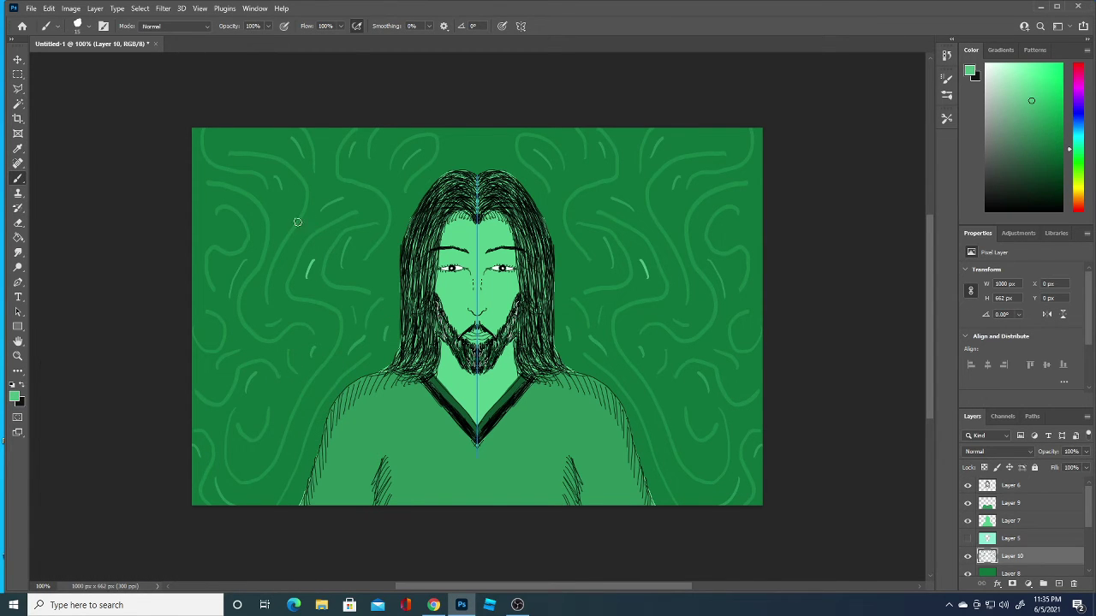
drag(279, 223, 278, 208)
drag(224, 230, 221, 215)
drag(243, 143, 257, 141)
- Add more mirrored highlight dashes in the side and lower background
drag(383, 182, 391, 194)
drag(380, 275, 384, 260)
drag(317, 318, 326, 336)
drag(279, 414, 284, 395)
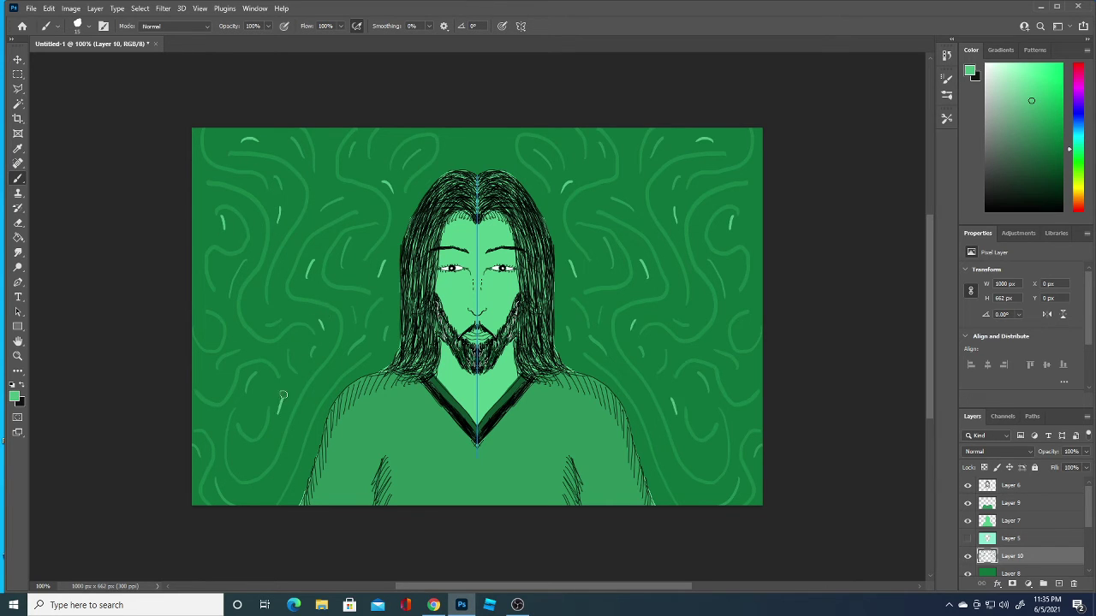
drag(206, 382, 215, 390)
drag(254, 493, 269, 486)
drag(219, 305, 225, 318)
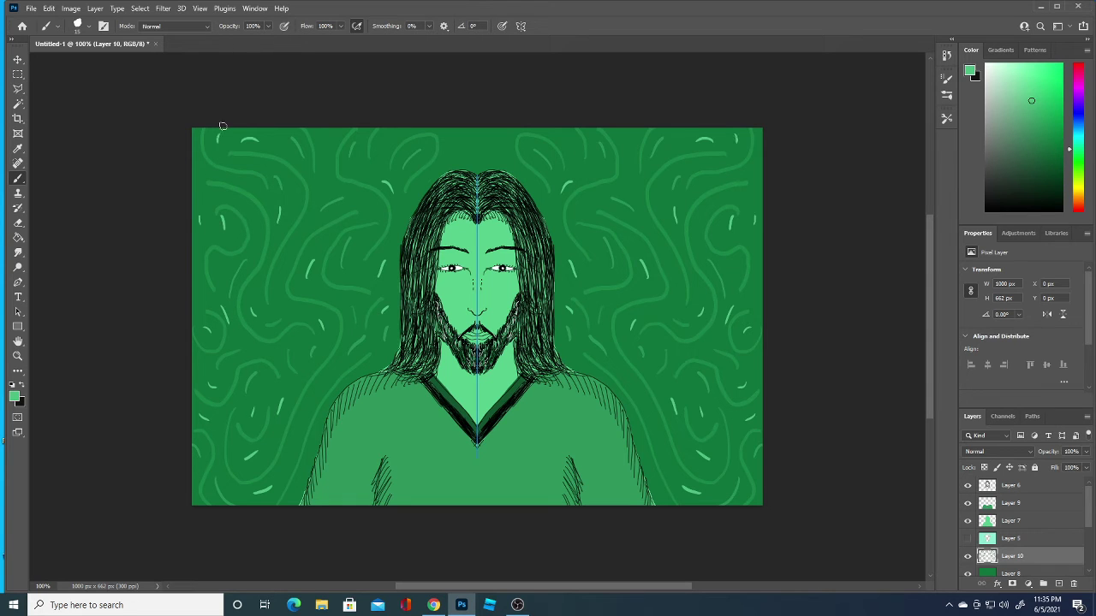
- Paint mirrored light-green strokes at the top centre and start picking green 62e29c
mouse_move(452, 156)
mouse_down()
mouse_move(461, 130)
mouse_move(477, 142)
mouse_up()
click(13, 396)
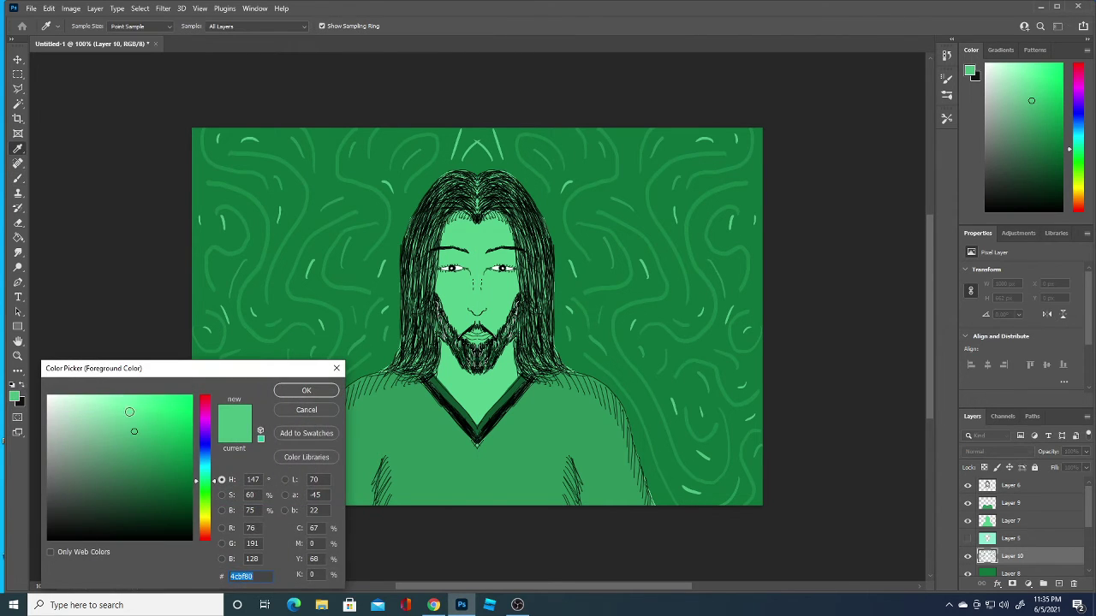
click(309, 391)
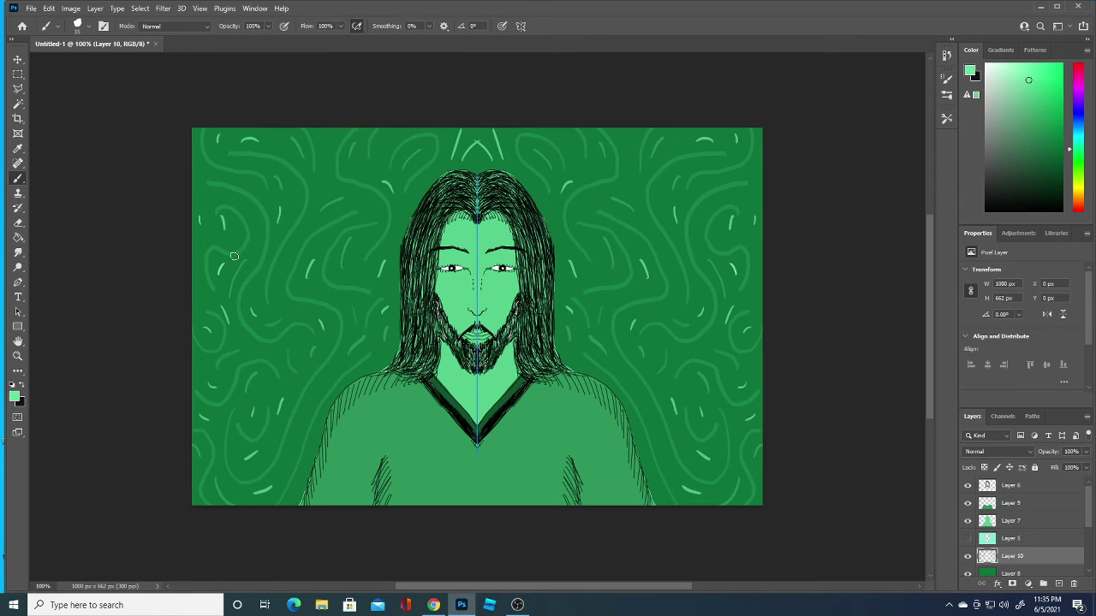
click(13, 396)
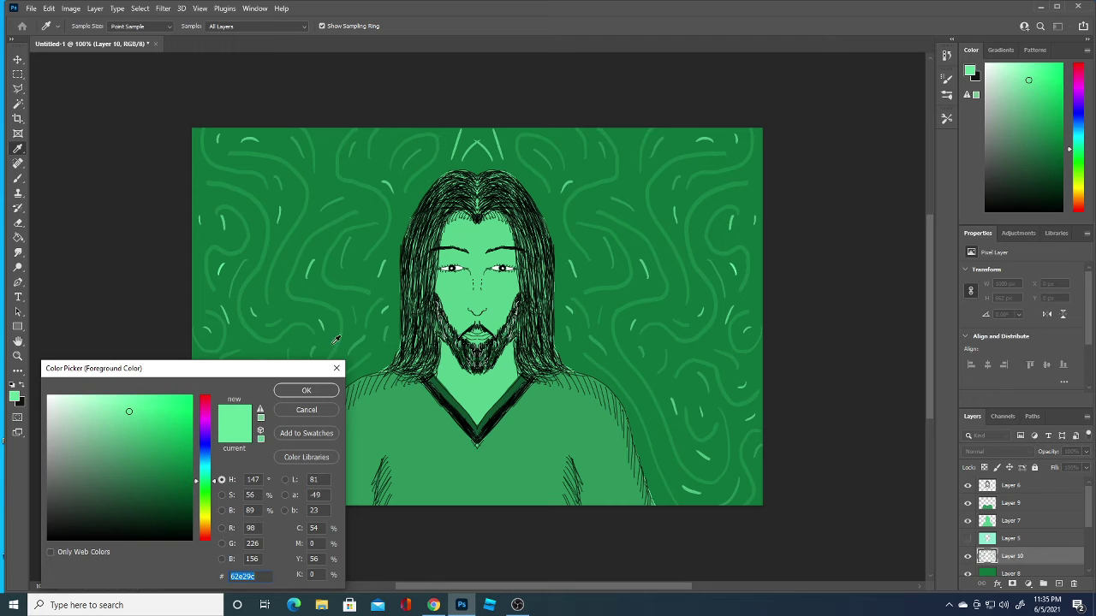
- Sample the dark background green and scatter short mirrored dark flicks across the background
click(328, 336)
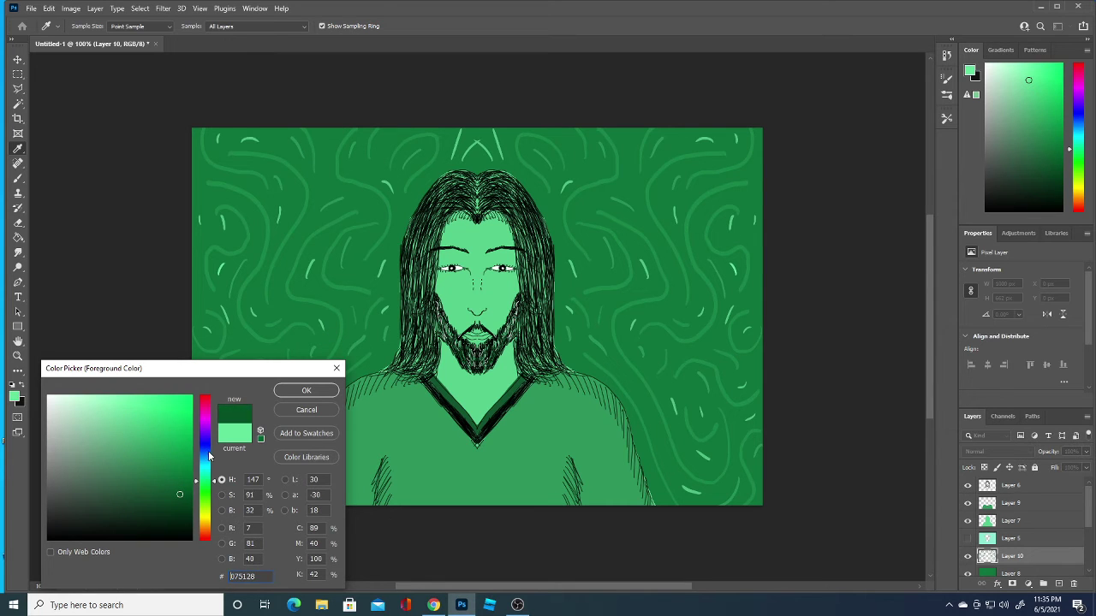
click(306, 391)
drag(240, 340, 255, 350)
drag(282, 306, 291, 311)
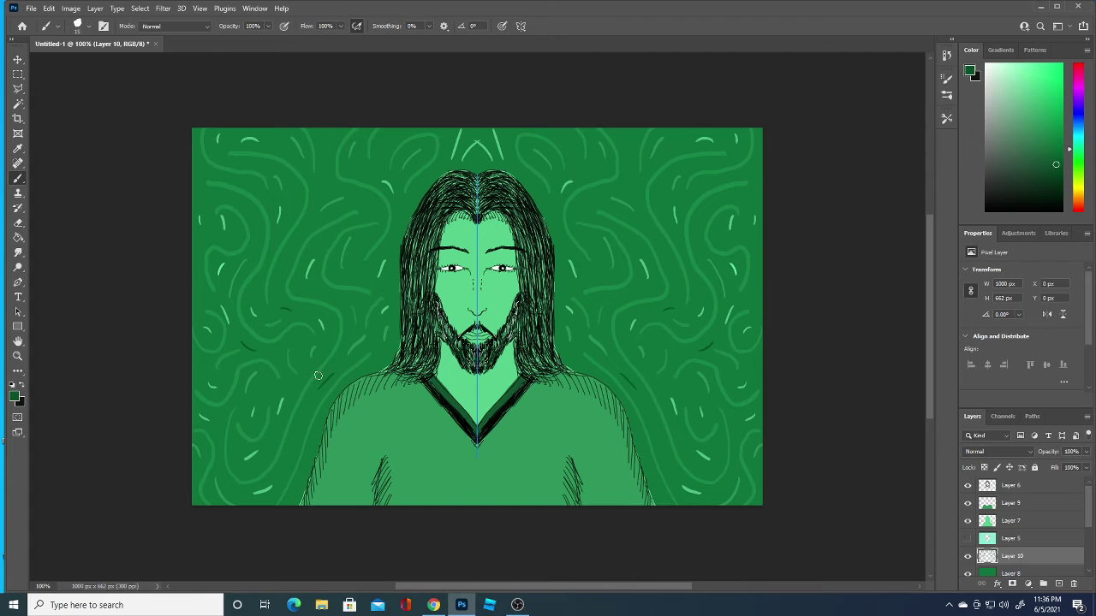
drag(321, 387, 332, 373)
drag(296, 437, 301, 418)
drag(360, 197, 371, 208)
drag(230, 175, 242, 182)
drag(195, 196, 197, 174)
mouse_move(217, 451)
mouse_down()
mouse_move(220, 470)
mouse_move(197, 460)
mouse_up()
drag(399, 219, 404, 202)
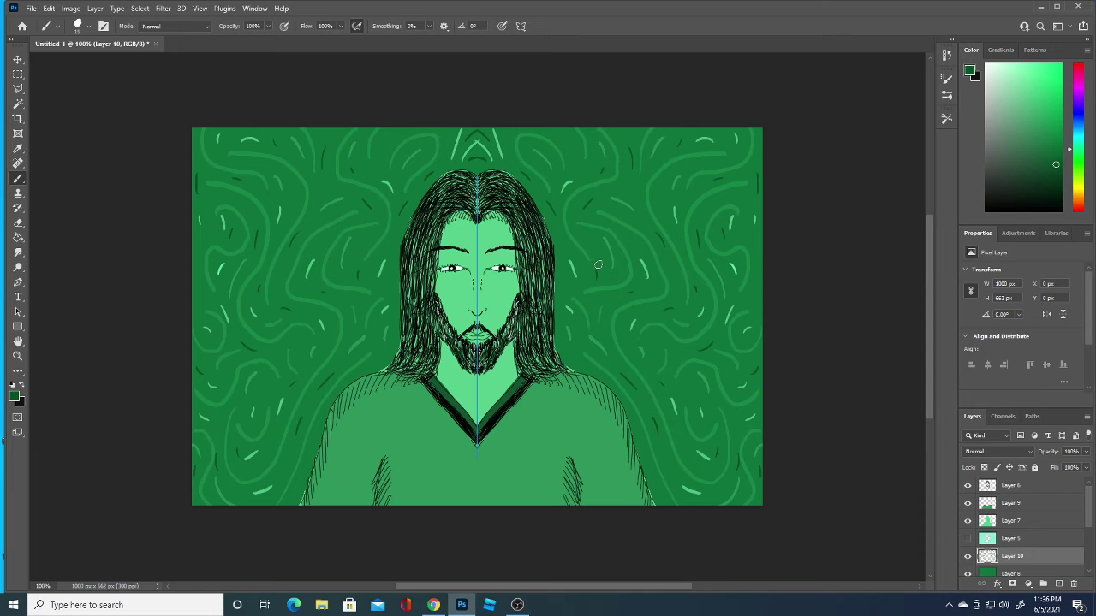
- Sample a lighter green from the canvas for dotting the background
click(14, 396)
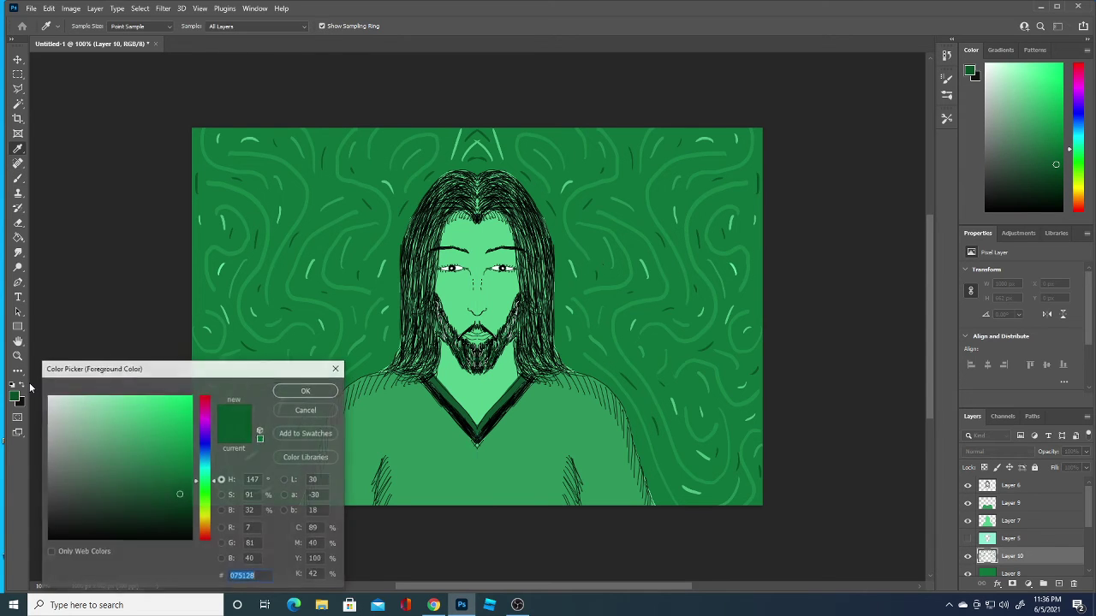
click(378, 409)
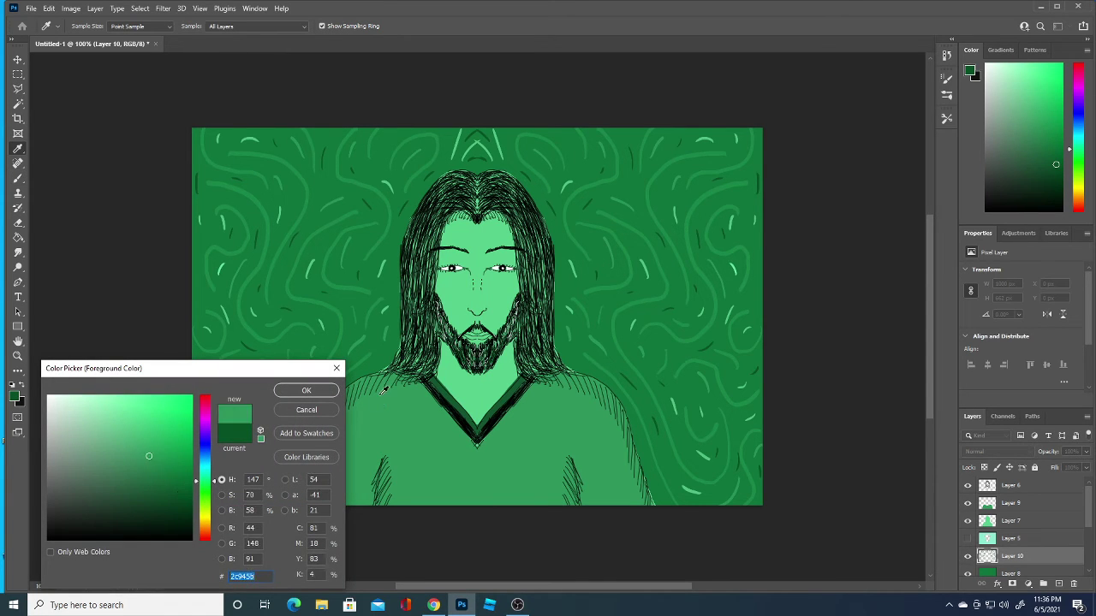
click(310, 391)
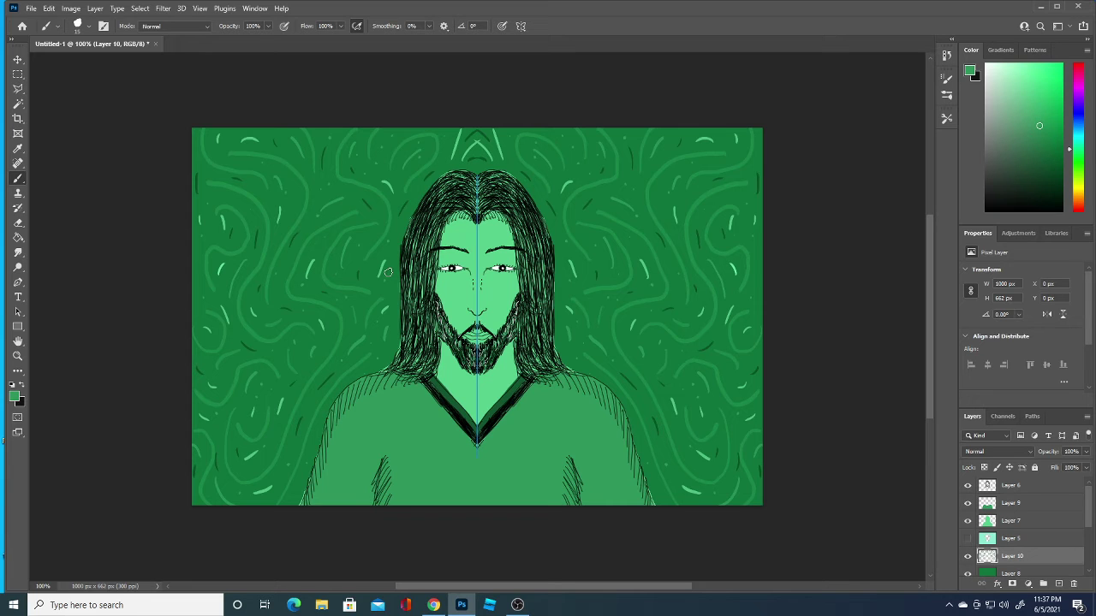
key(i)
- Choose a darker green for shirt shading and select Layer 6
click(14, 396)
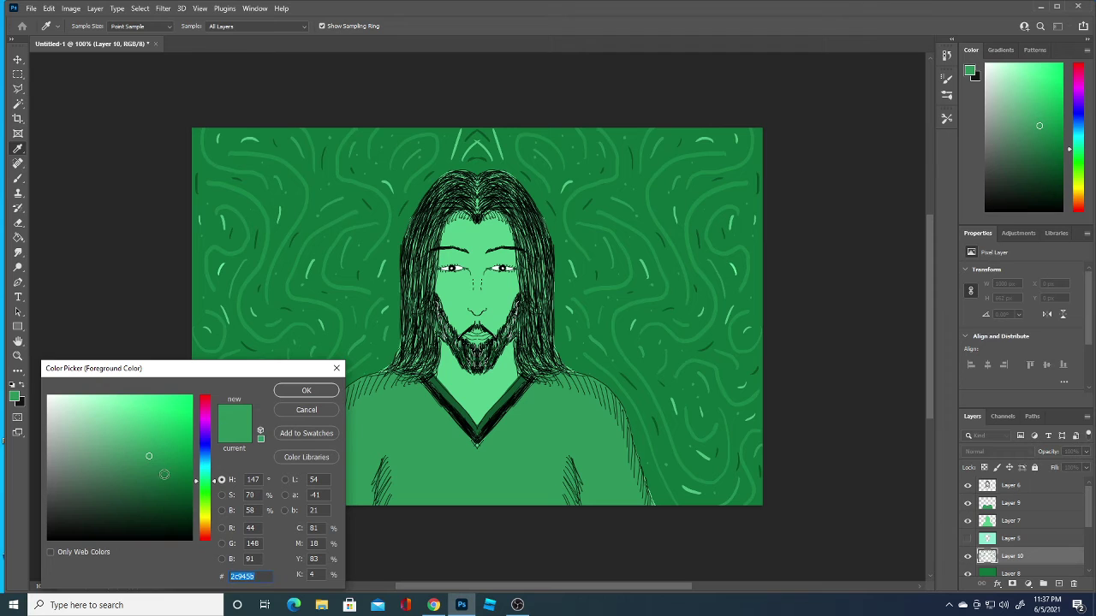
click(164, 474)
click(305, 391)
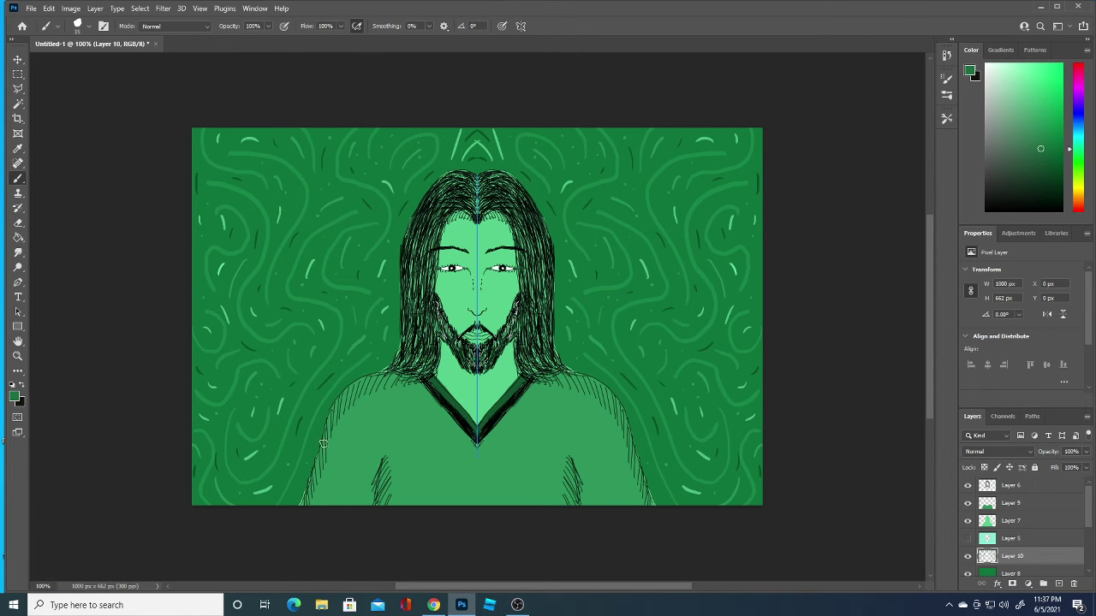
click(15, 398)
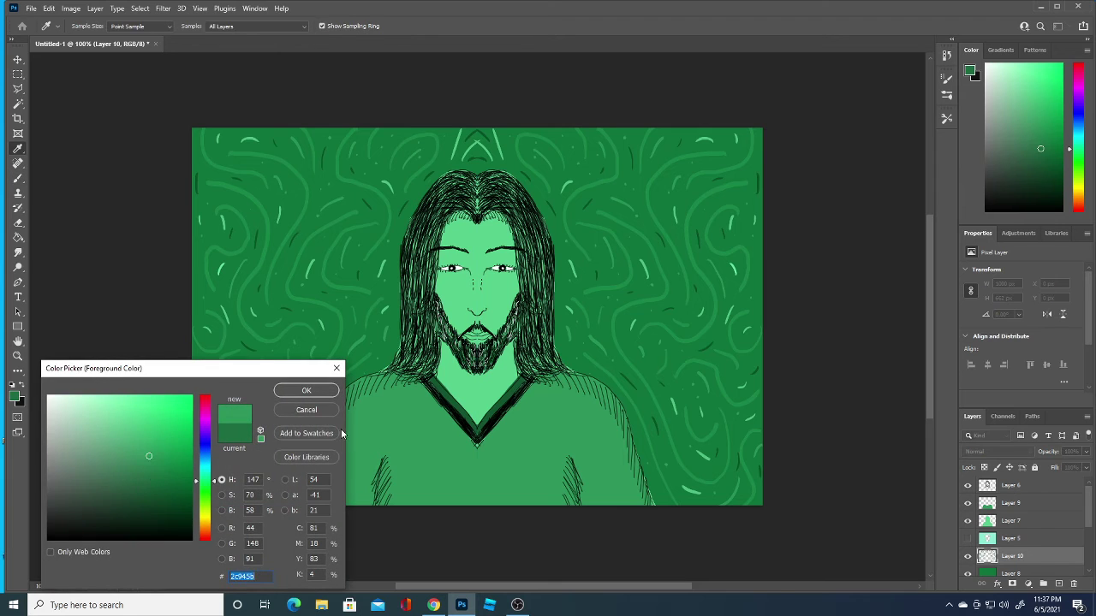
click(162, 496)
click(307, 391)
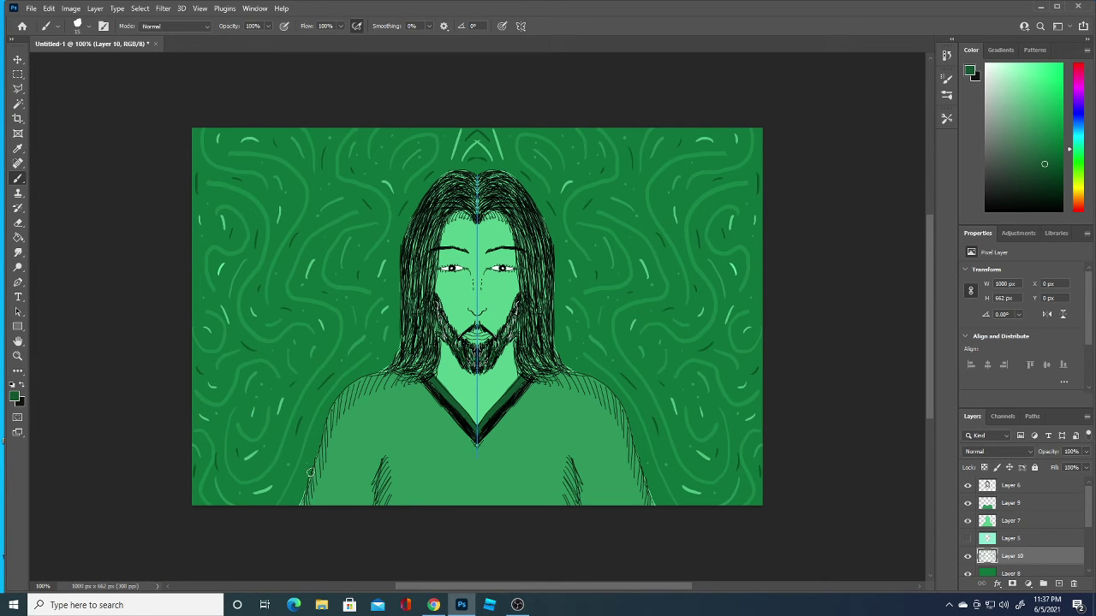
click(1035, 495)
- Add a new layer and paint dark-green shading along both shoulder edges
click(1059, 584)
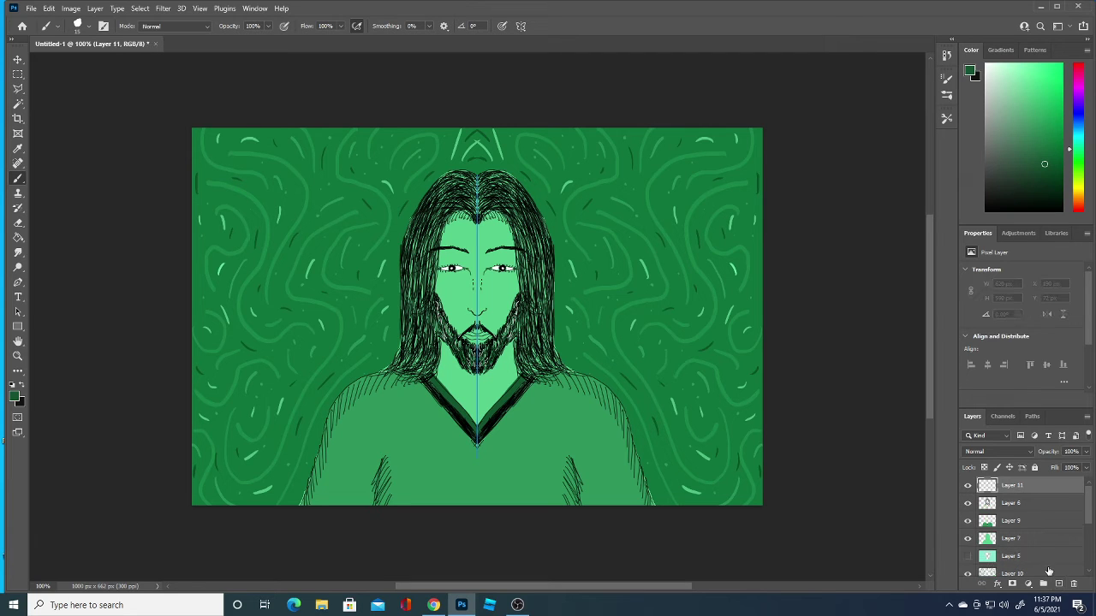
drag(302, 500, 330, 435)
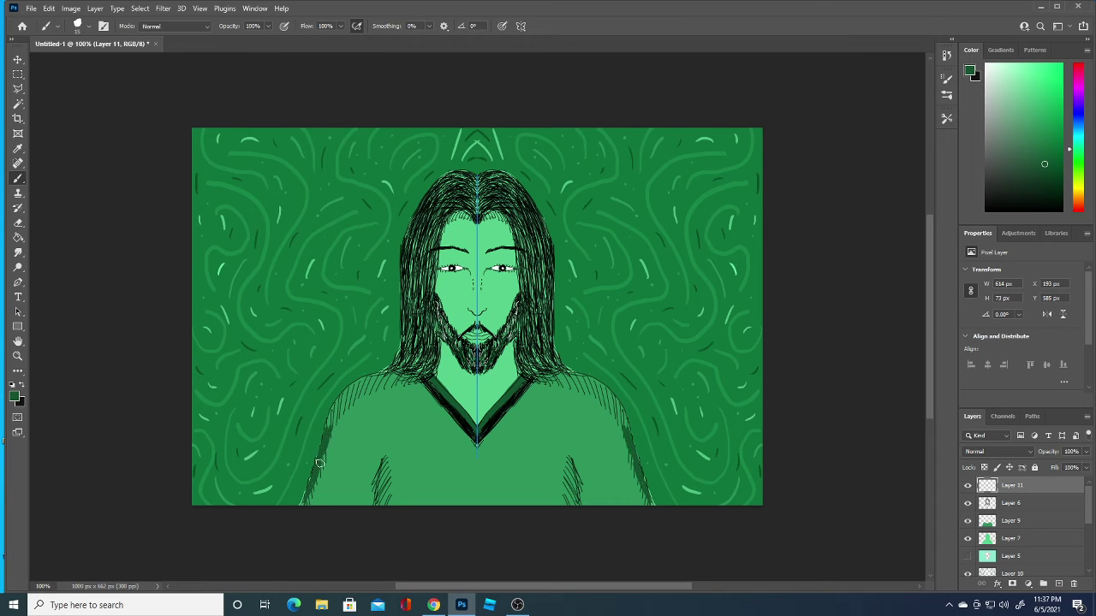
mouse_move(318, 466)
mouse_down()
mouse_move(338, 405)
mouse_move(325, 423)
mouse_move(377, 374)
mouse_up()
drag(339, 406, 346, 393)
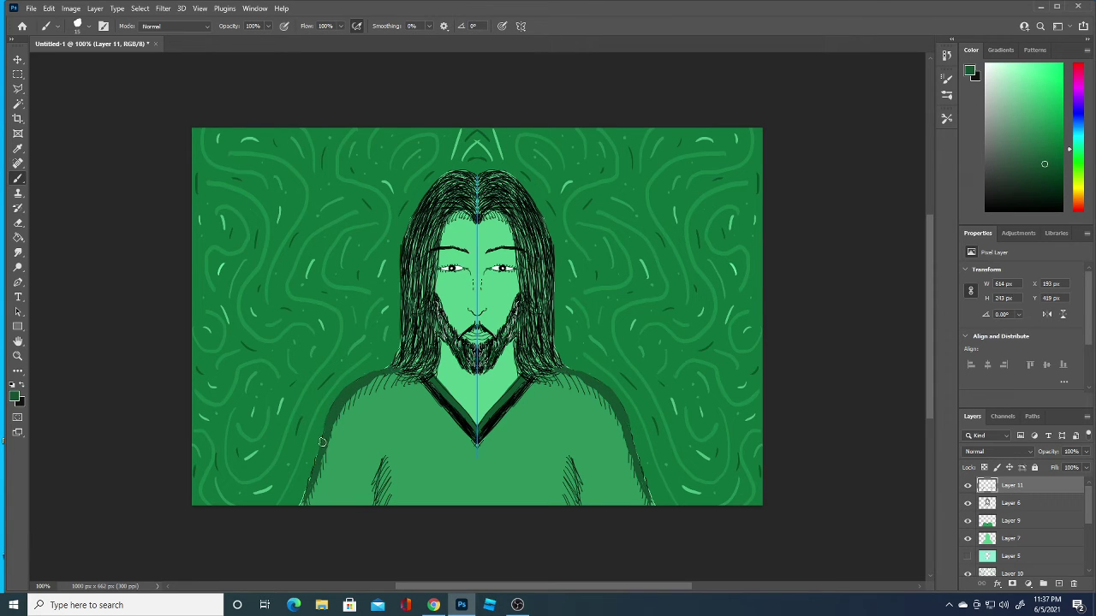
drag(306, 490, 301, 503)
- Thicken the shoulder shading bands and paint dark patches on the chest
mouse_move(316, 480)
mouse_down()
mouse_move(337, 424)
mouse_move(374, 382)
mouse_up()
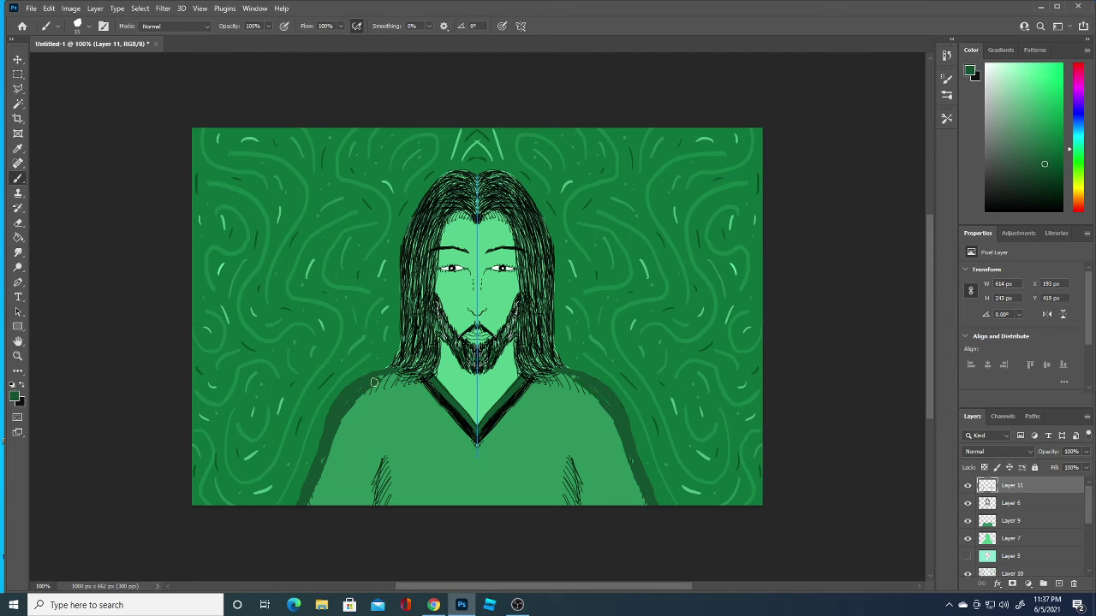
mouse_move(315, 486)
mouse_down()
mouse_move(306, 507)
mouse_move(377, 387)
mouse_up()
mouse_move(342, 428)
mouse_down()
mouse_move(395, 363)
mouse_move(384, 382)
mouse_up()
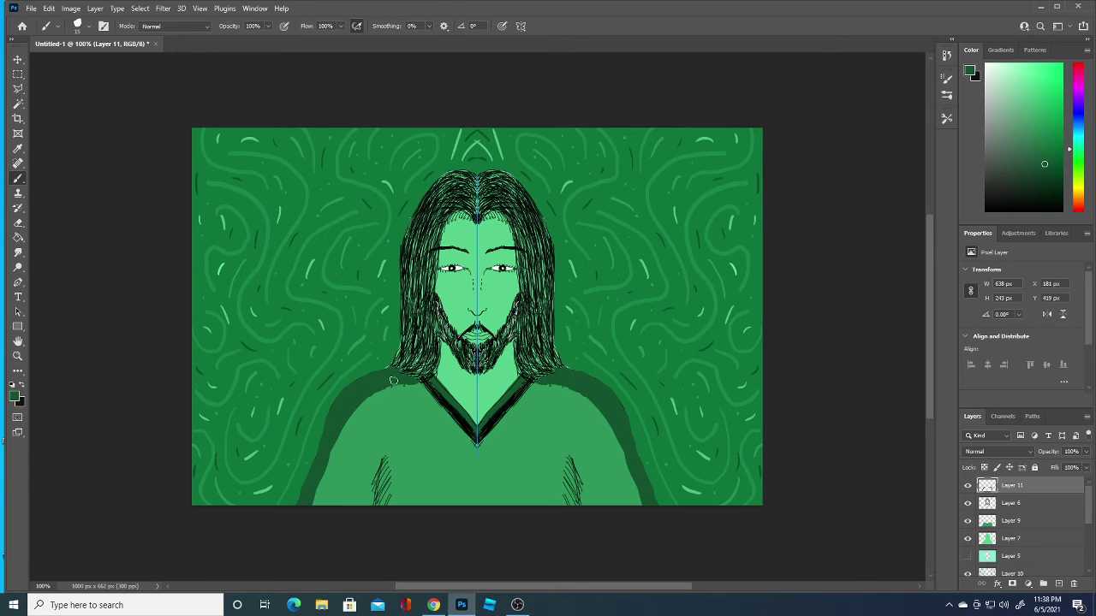
mouse_move(376, 390)
mouse_down()
mouse_move(342, 434)
mouse_move(315, 503)
mouse_up()
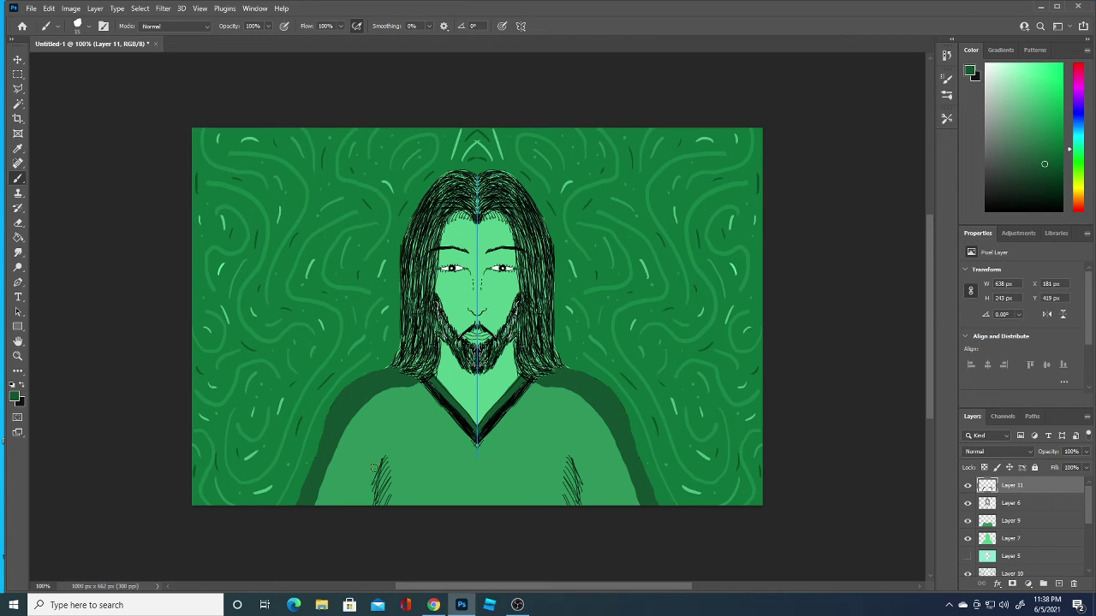
mouse_move(373, 467)
mouse_down()
mouse_move(389, 495)
mouse_move(379, 485)
mouse_move(374, 502)
mouse_move(388, 496)
mouse_move(389, 458)
mouse_move(374, 491)
mouse_move(382, 476)
mouse_move(385, 503)
mouse_up()
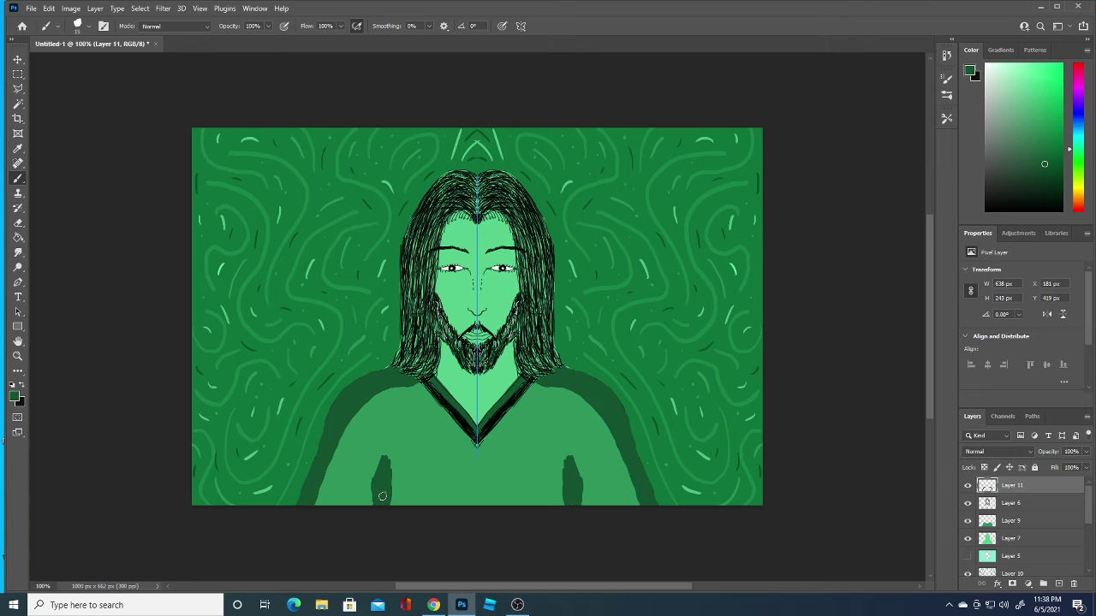
- Pick a light green and brush mirrored highlights along the shoulders and chest patches
click(16, 396)
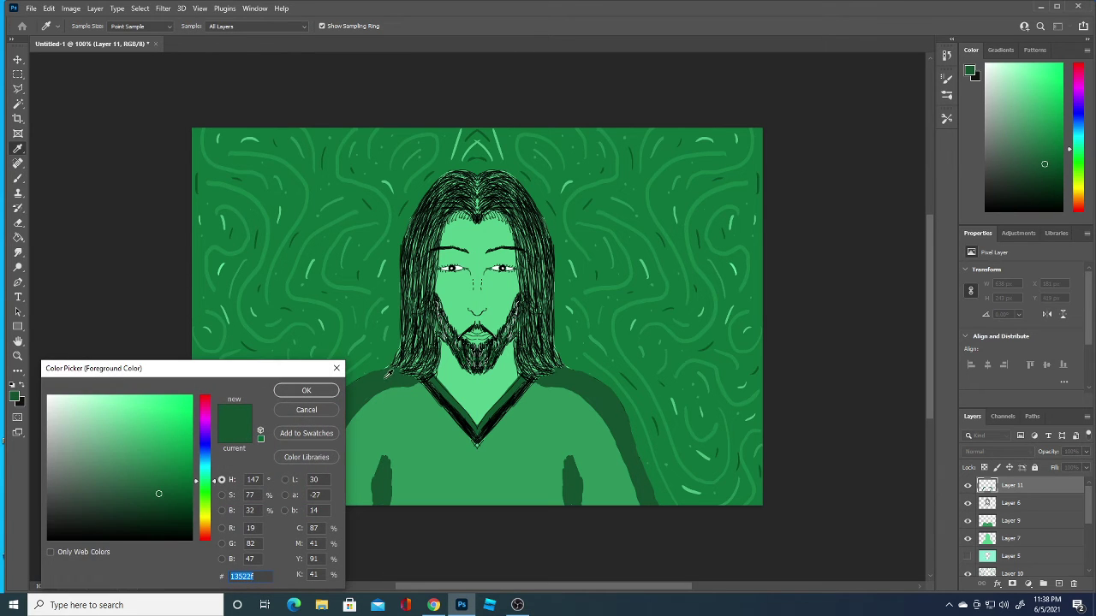
click(153, 434)
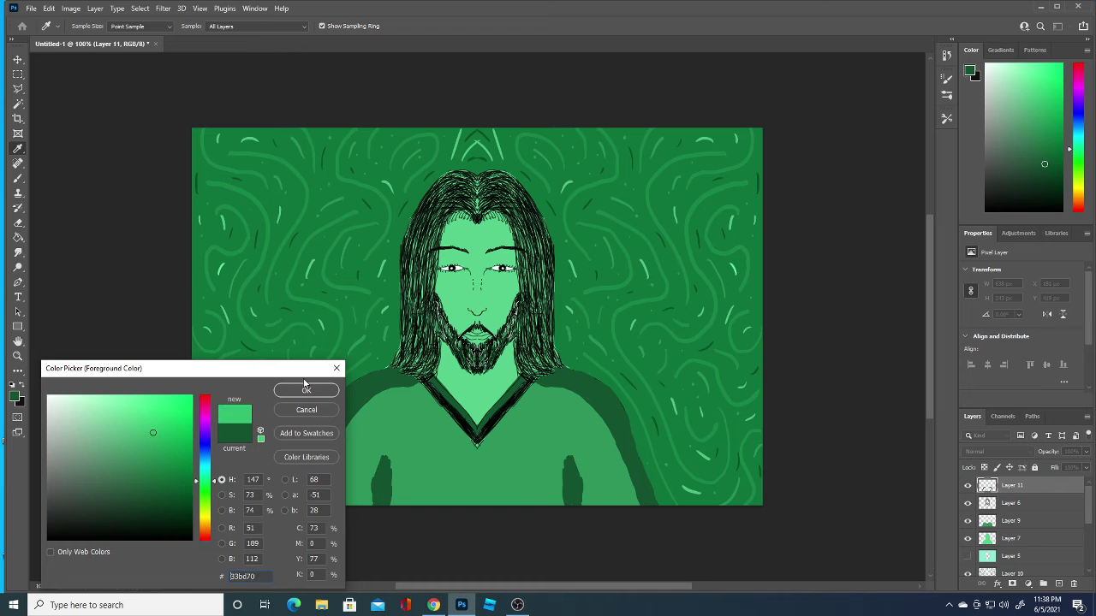
click(307, 390)
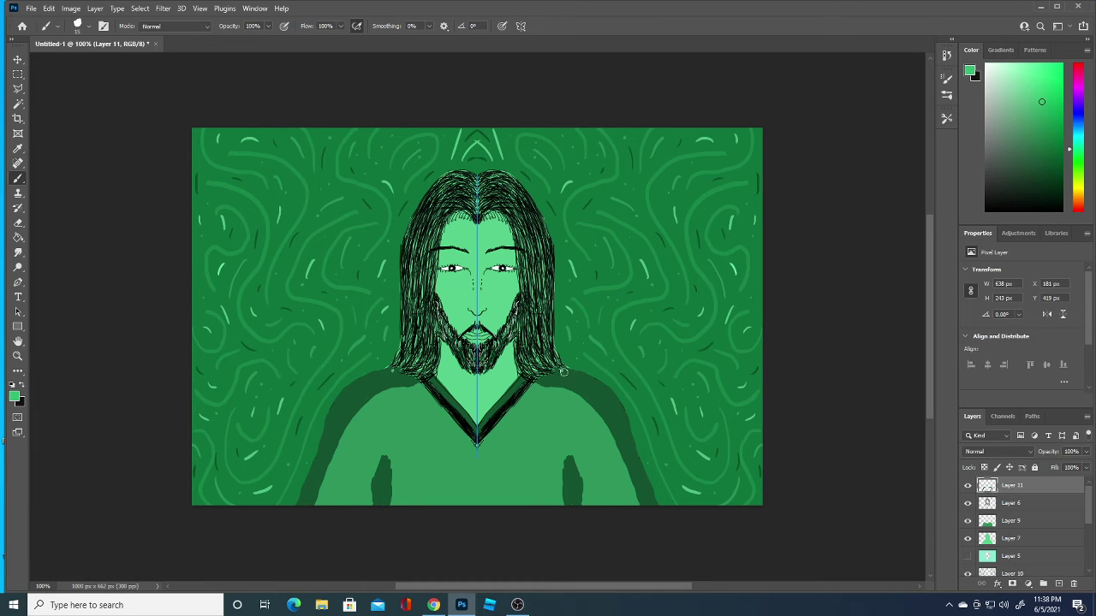
mouse_move(564, 372)
mouse_down()
mouse_move(596, 386)
mouse_move(577, 377)
mouse_up()
mouse_move(568, 371)
mouse_down()
mouse_move(617, 403)
mouse_move(659, 505)
mouse_up()
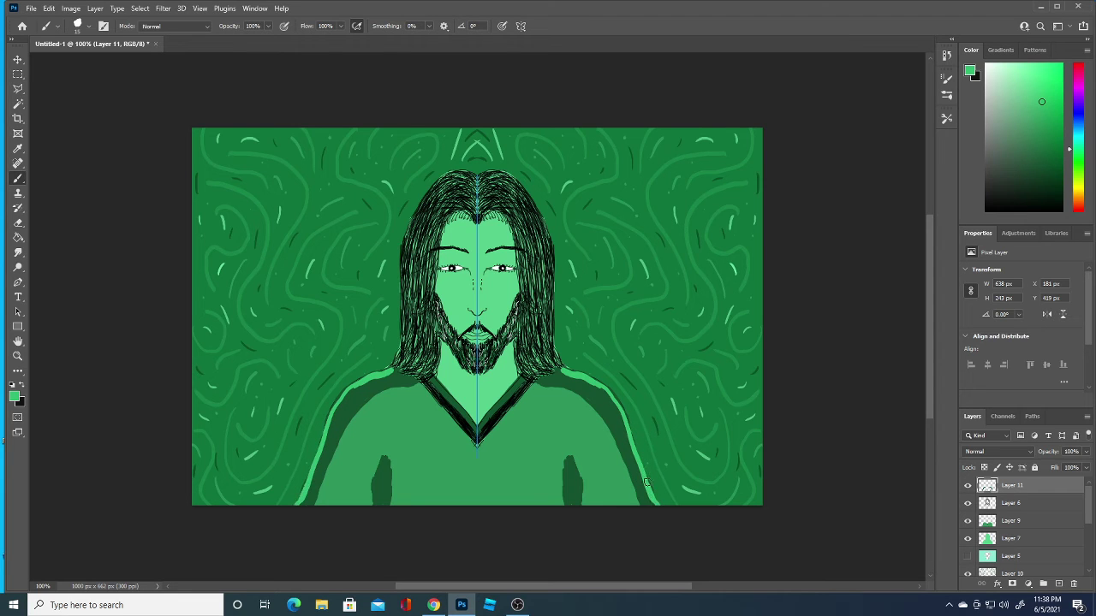
drag(613, 396, 659, 505)
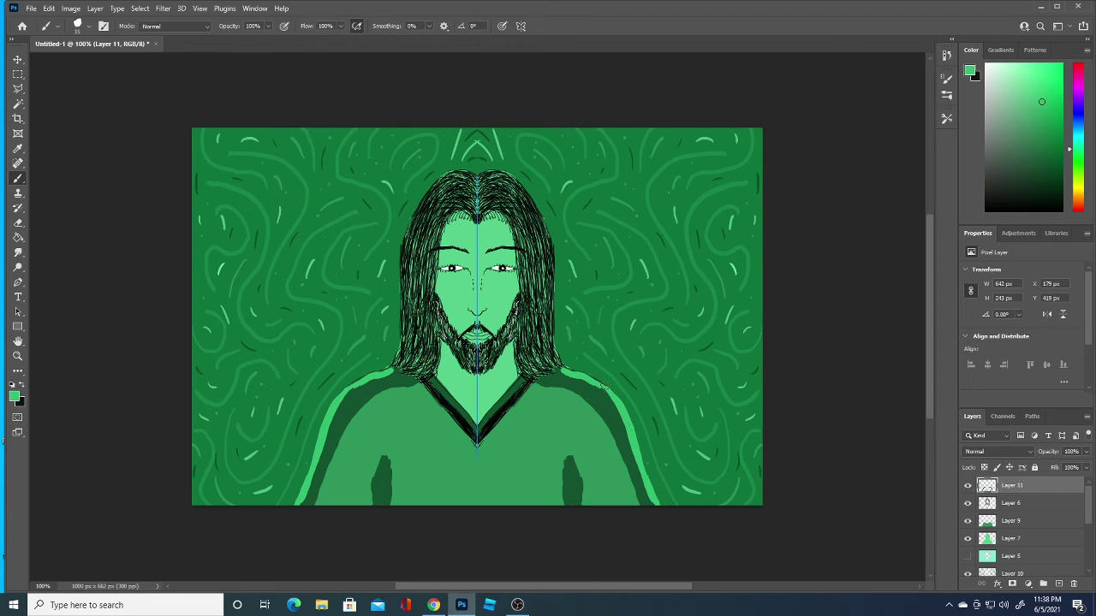
drag(604, 386, 559, 366)
drag(568, 468, 570, 507)
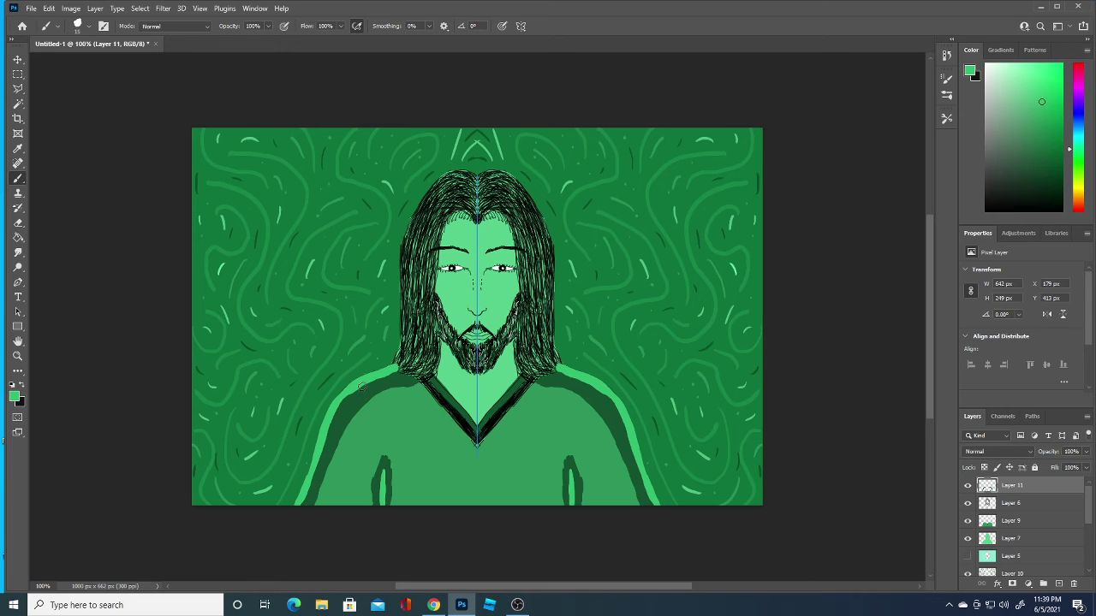
- Set the foreground colour to white ffffff
click(16, 397)
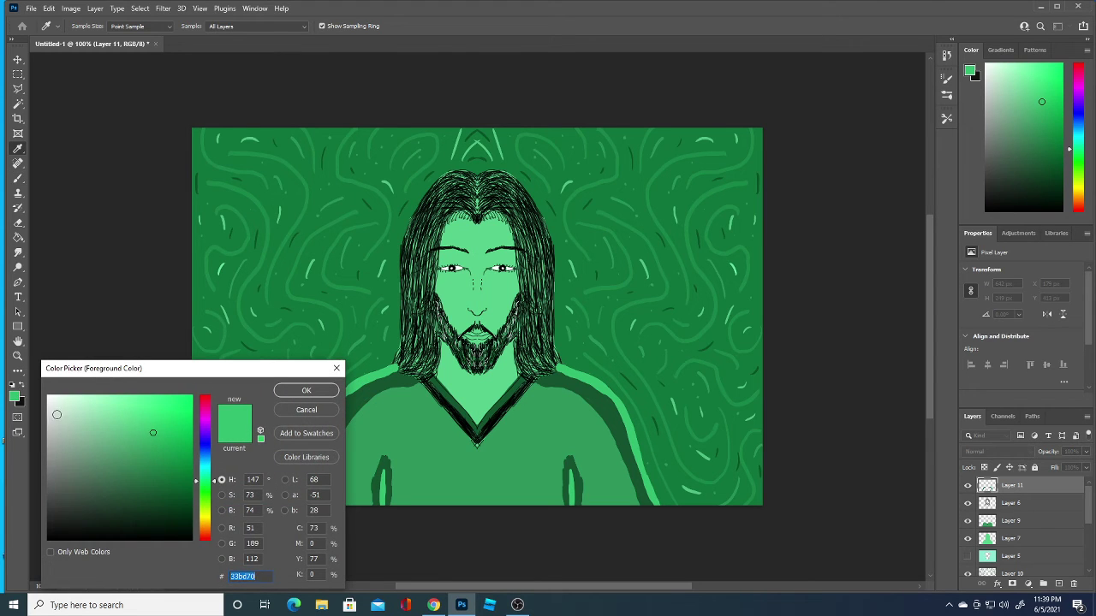
text(ffffff)
click(306, 390)
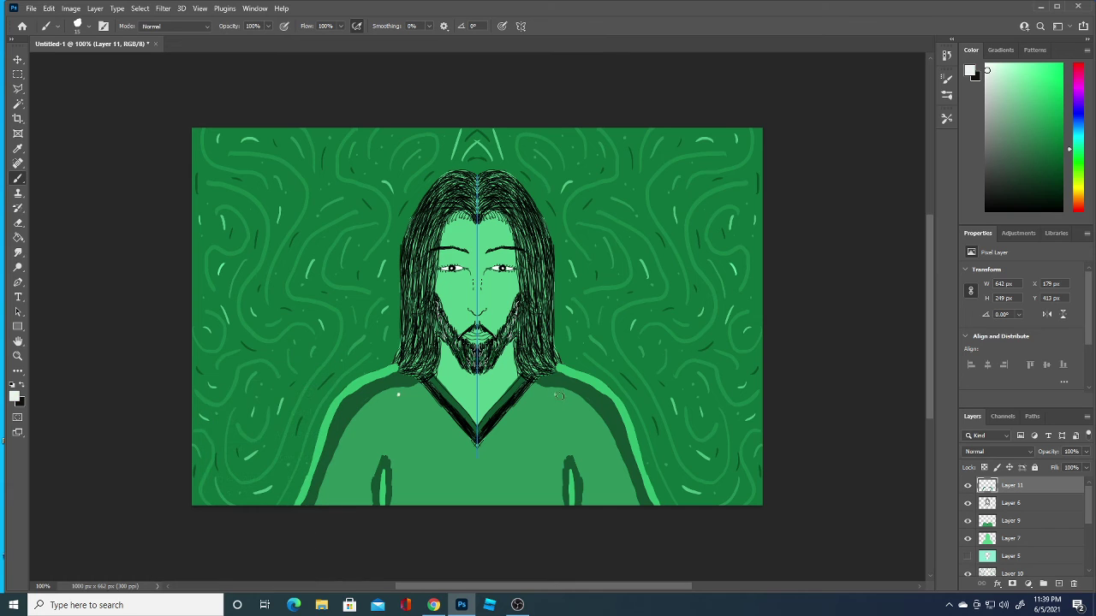
- Paint mirrored white strokes down the shoulders, up both arms and along the V-neck collar
drag(559, 396, 597, 428)
drag(607, 414, 621, 449)
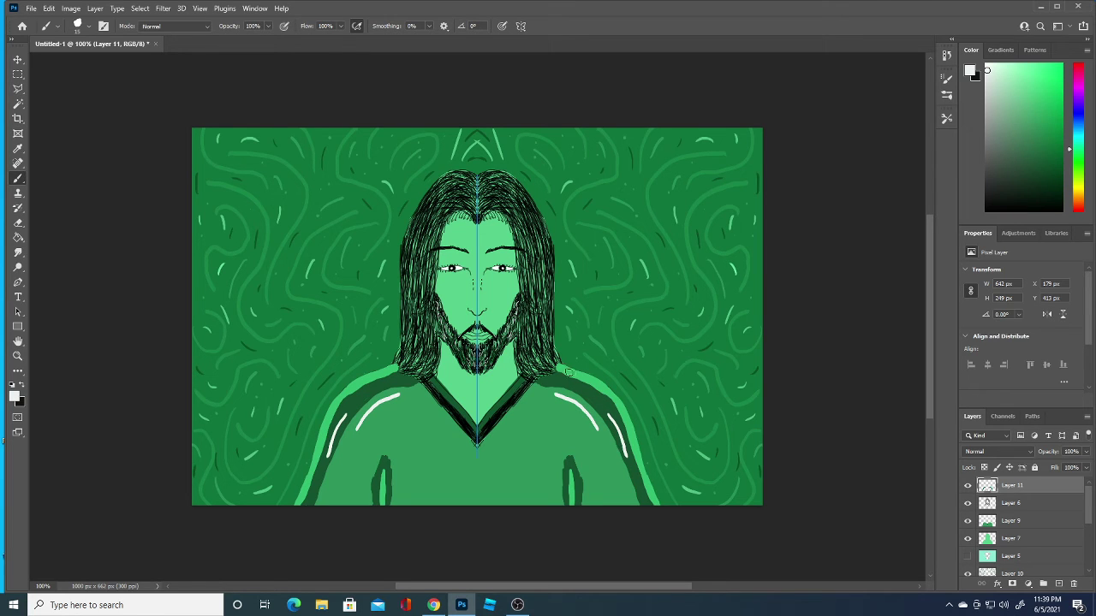
drag(556, 377, 573, 385)
drag(319, 484, 304, 505)
drag(374, 500, 382, 452)
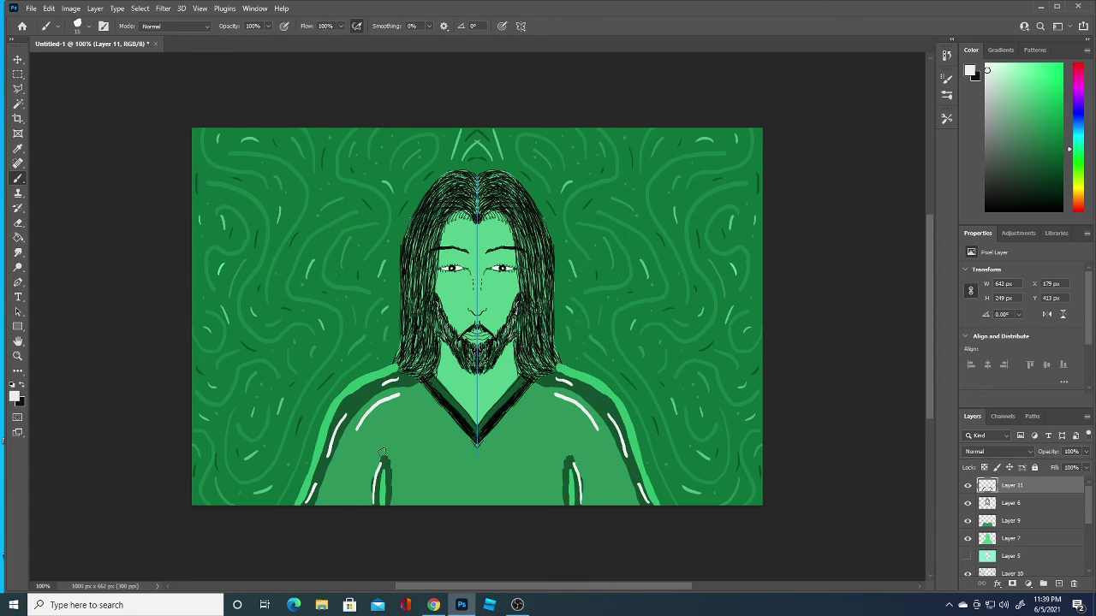
drag(499, 405, 527, 375)
- Sample the face's skin green and set a darker mid green as the foreground colour
click(15, 396)
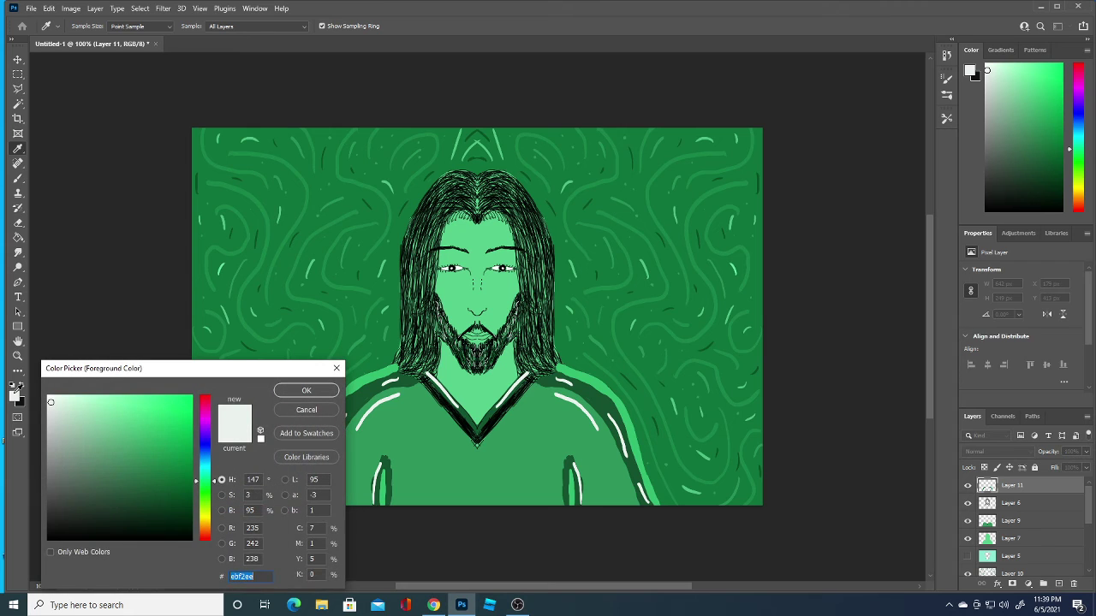
click(504, 282)
click(139, 451)
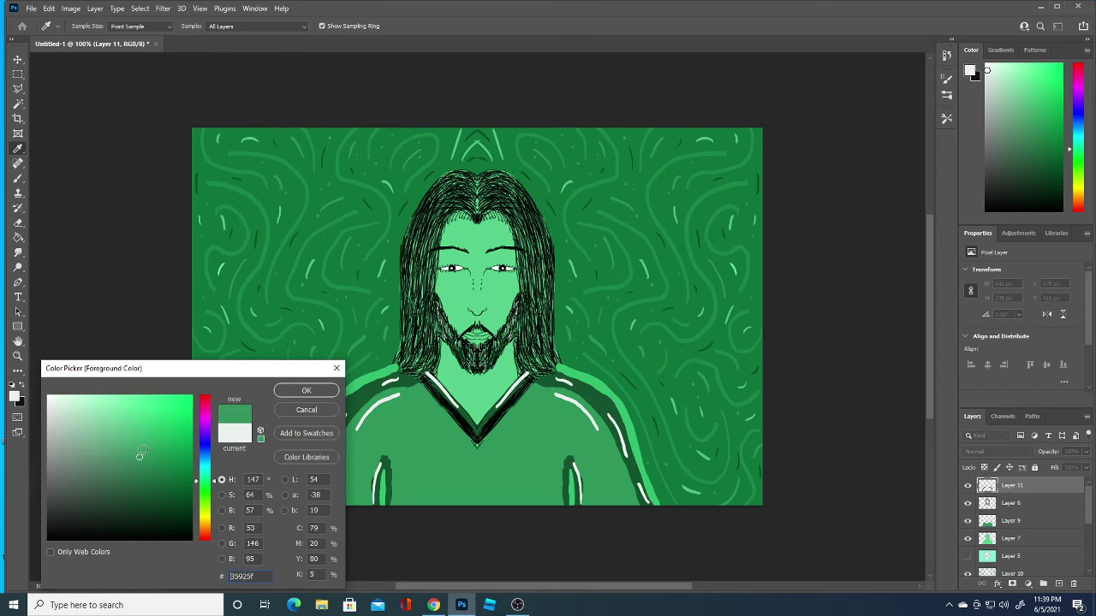
click(305, 391)
- Shade both cheeks and the forehead hairline, undoing a stray stroke near the eyebrow
drag(503, 326, 516, 297)
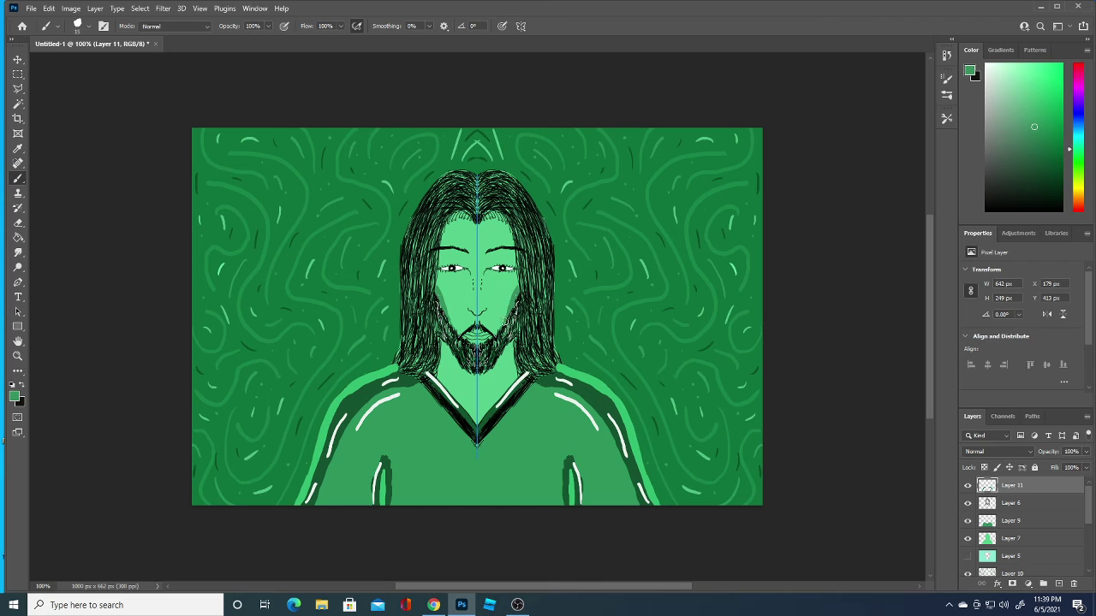
drag(509, 317, 499, 329)
drag(519, 291, 503, 324)
mouse_move(467, 255)
mouse_down()
mouse_move(443, 251)
mouse_move(460, 245)
mouse_up()
key(ctrl+z)
mouse_move(459, 218)
mouse_down()
mouse_move(449, 220)
mouse_move(502, 202)
mouse_up()
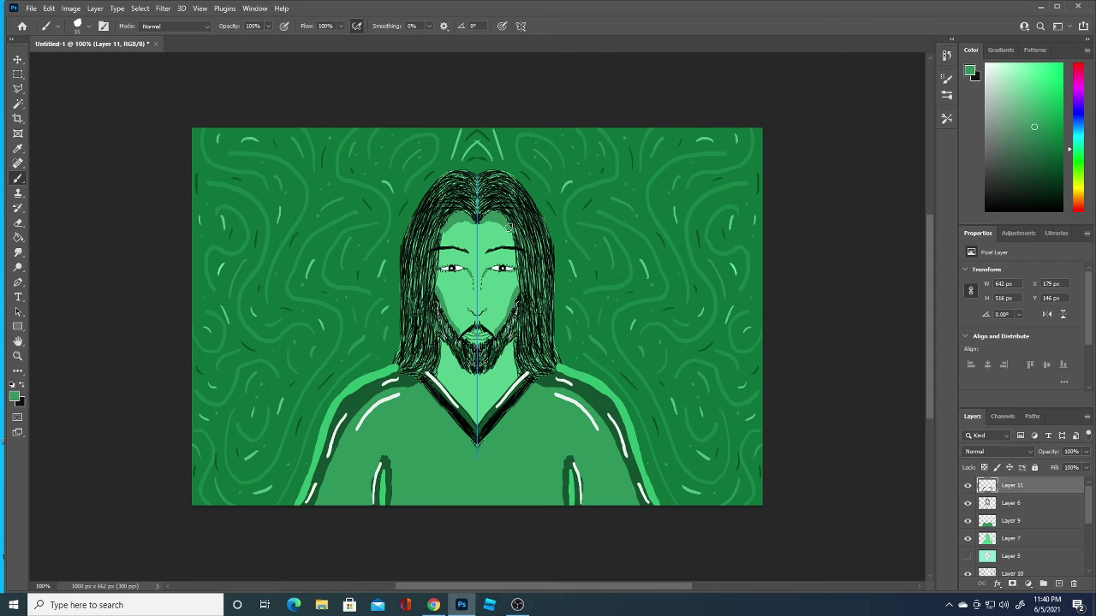
- Choose a medium light green as the foreground colour
click(14, 396)
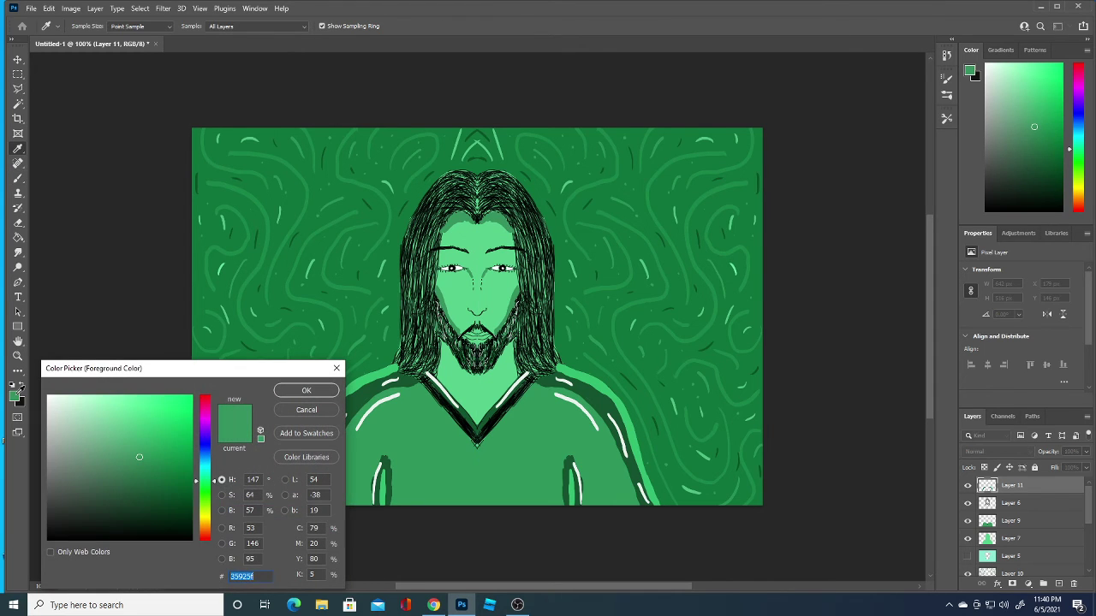
click(114, 421)
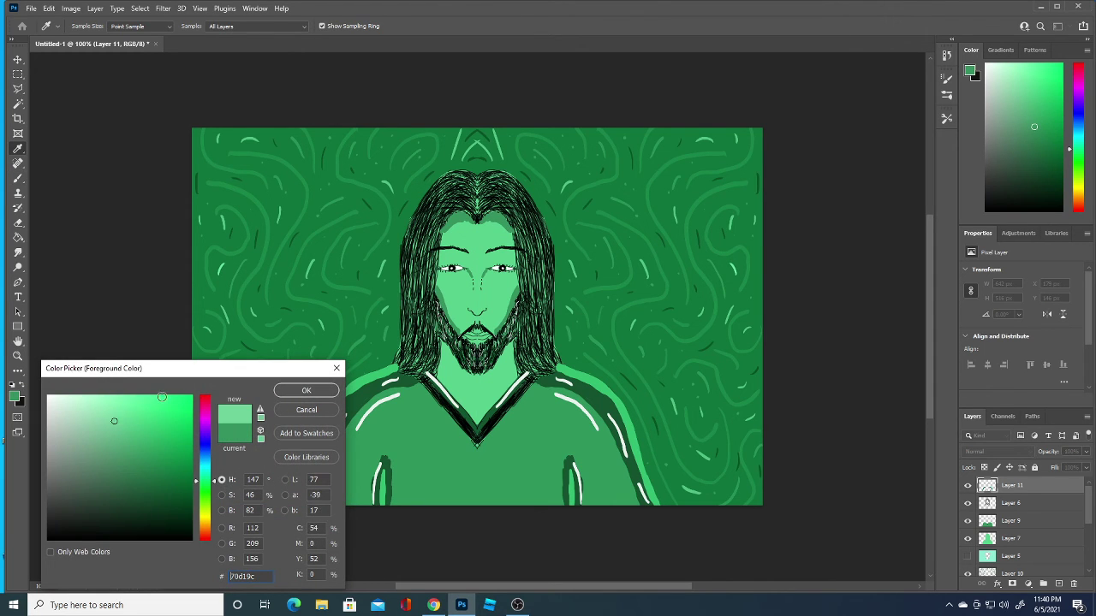
click(75, 404)
click(112, 418)
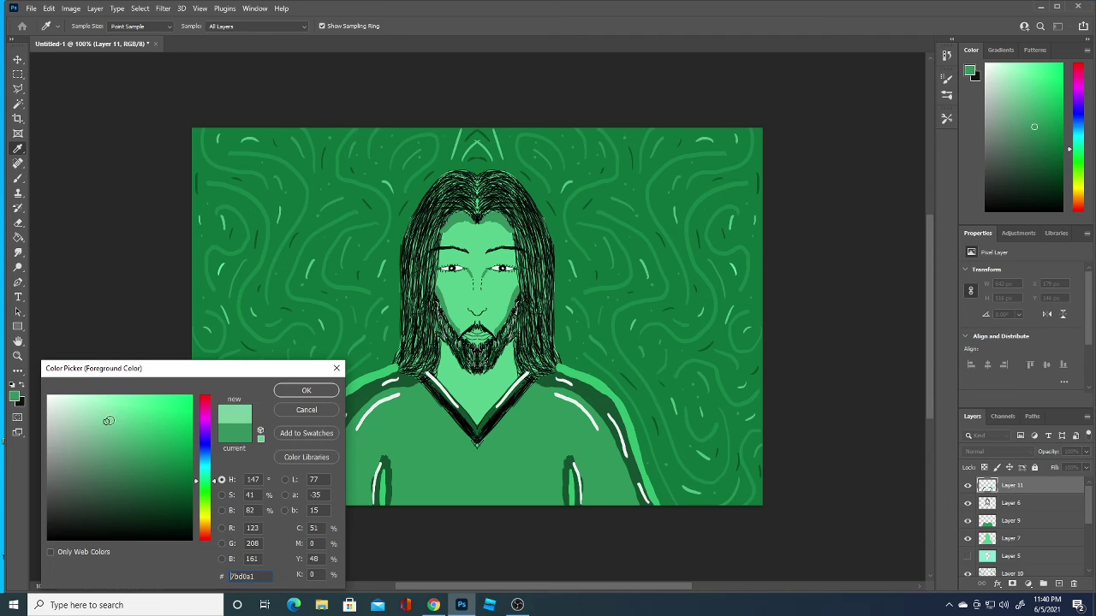
click(306, 392)
key(b)
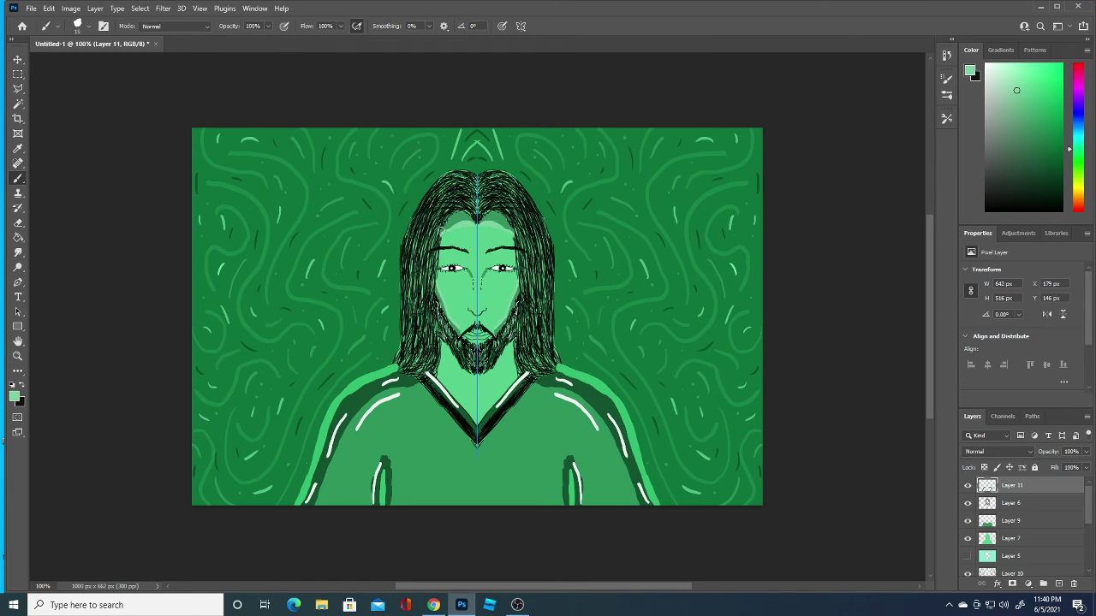
- Brush pale green across the upper forehead, then choose near-black in the Color Picker
drag(445, 223, 481, 221)
click(15, 396)
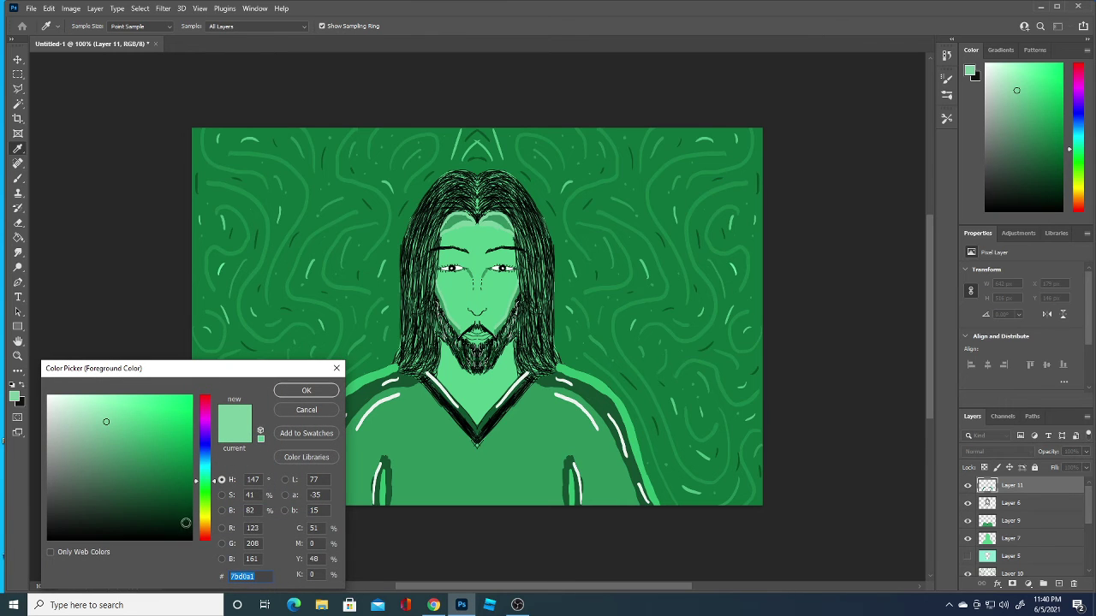
click(182, 535)
- Confirm black and set the brush to a 1 px Hard Round tip
click(306, 391)
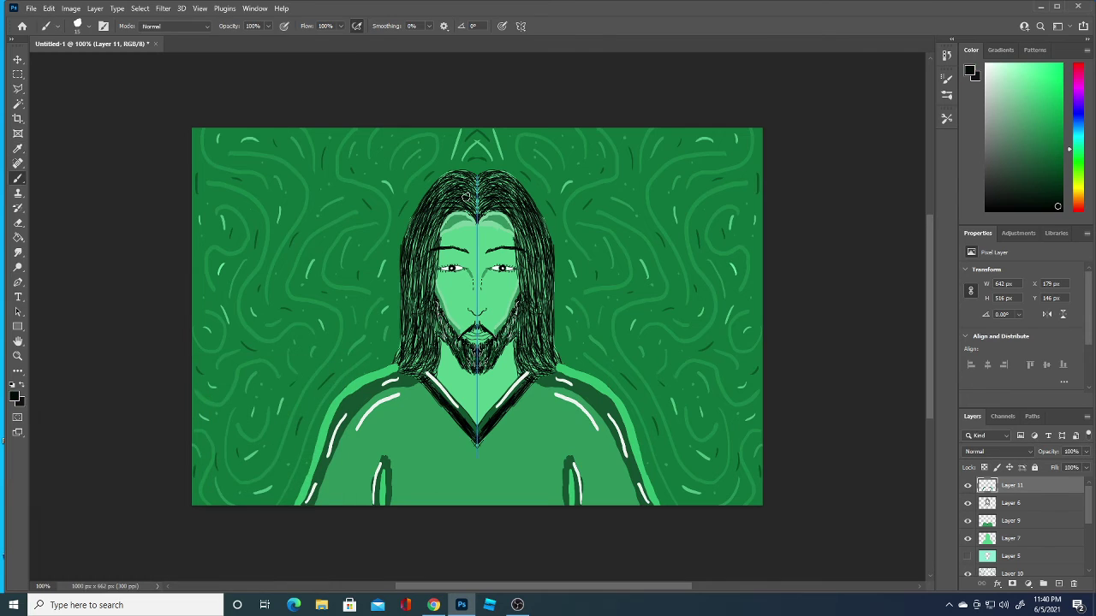
click(56, 26)
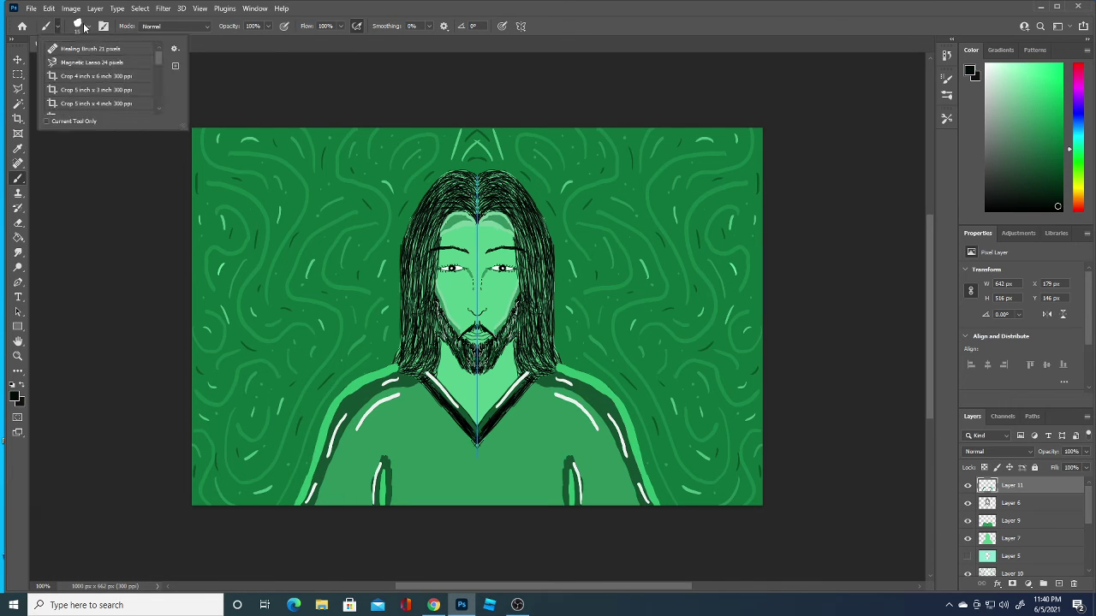
click(89, 27)
drag(75, 64, 69, 60)
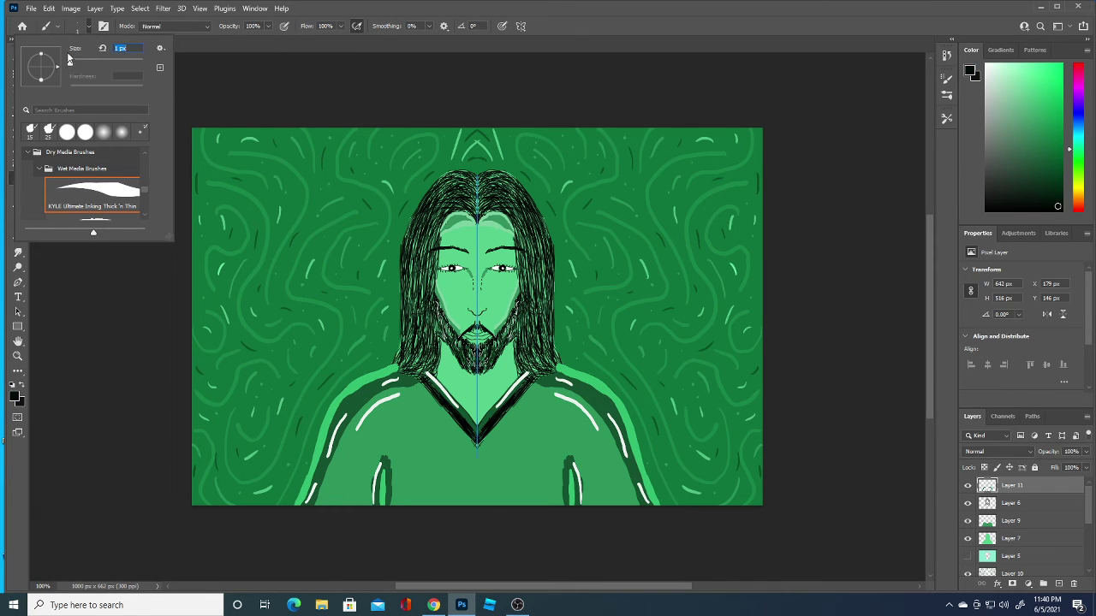
drag(145, 190, 140, 149)
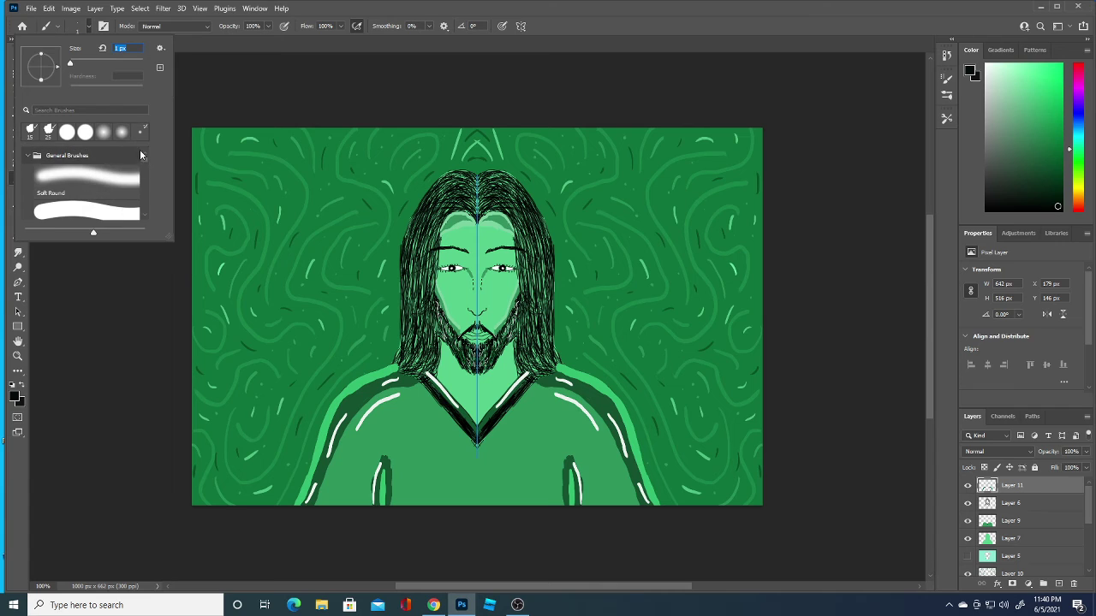
click(127, 204)
click(73, 344)
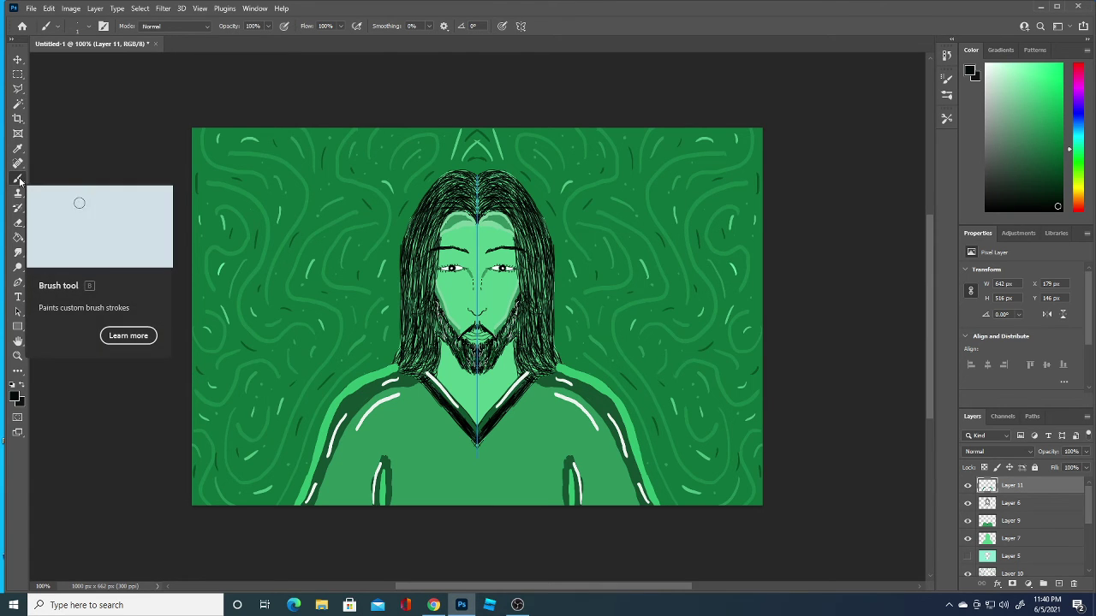
- On a new layer, paint fine black strands along the hairline, cheeks and lower hair ends
click(1059, 583)
mouse_move(496, 215)
mouse_down()
mouse_move(450, 216)
mouse_move(512, 230)
mouse_move(510, 219)
mouse_move(529, 251)
mouse_up()
mouse_move(498, 214)
mouse_down()
mouse_move(514, 238)
mouse_move(479, 230)
mouse_move(516, 240)
mouse_move(473, 228)
mouse_move(523, 297)
mouse_up()
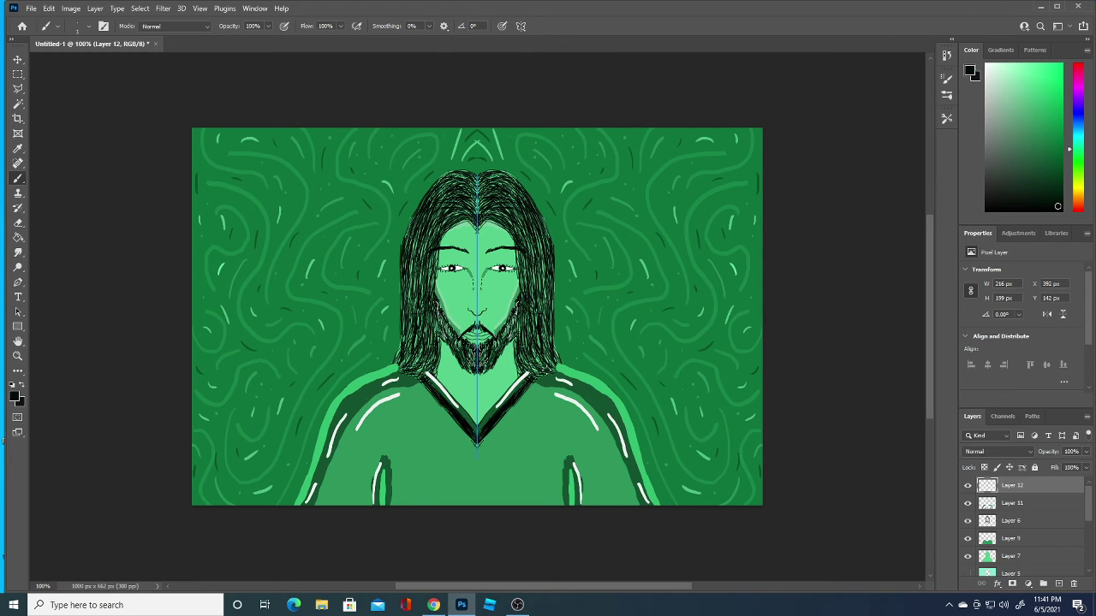
mouse_move(547, 375)
mouse_down()
mouse_move(548, 346)
mouse_move(541, 368)
mouse_move(537, 352)
mouse_move(558, 337)
mouse_move(541, 265)
mouse_move(543, 312)
mouse_up()
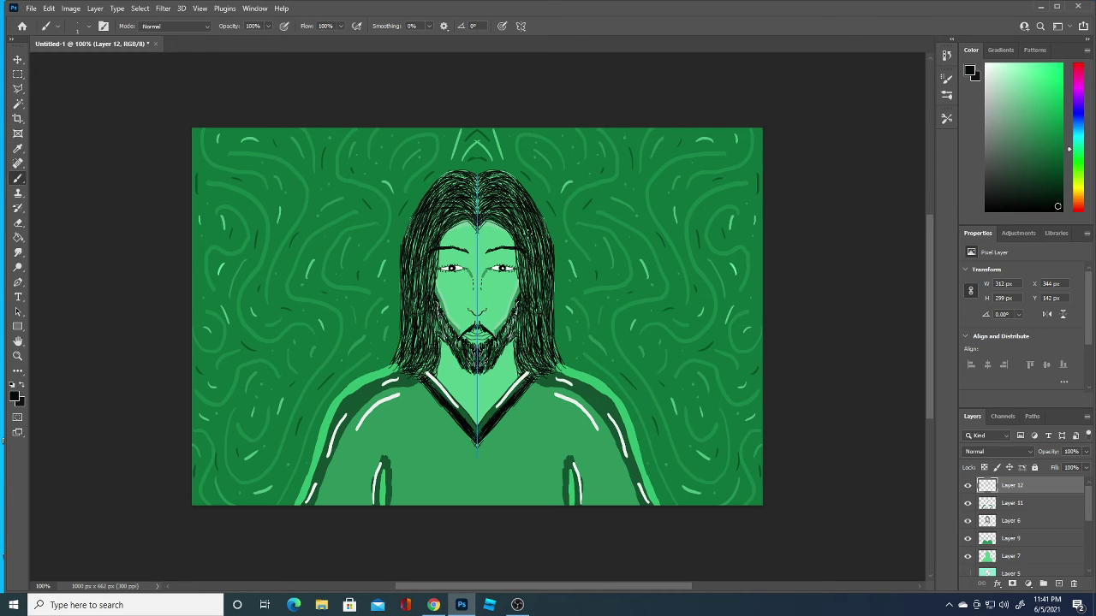
drag(416, 267, 416, 287)
mouse_move(394, 363)
mouse_down()
mouse_move(388, 378)
mouse_move(416, 394)
mouse_up()
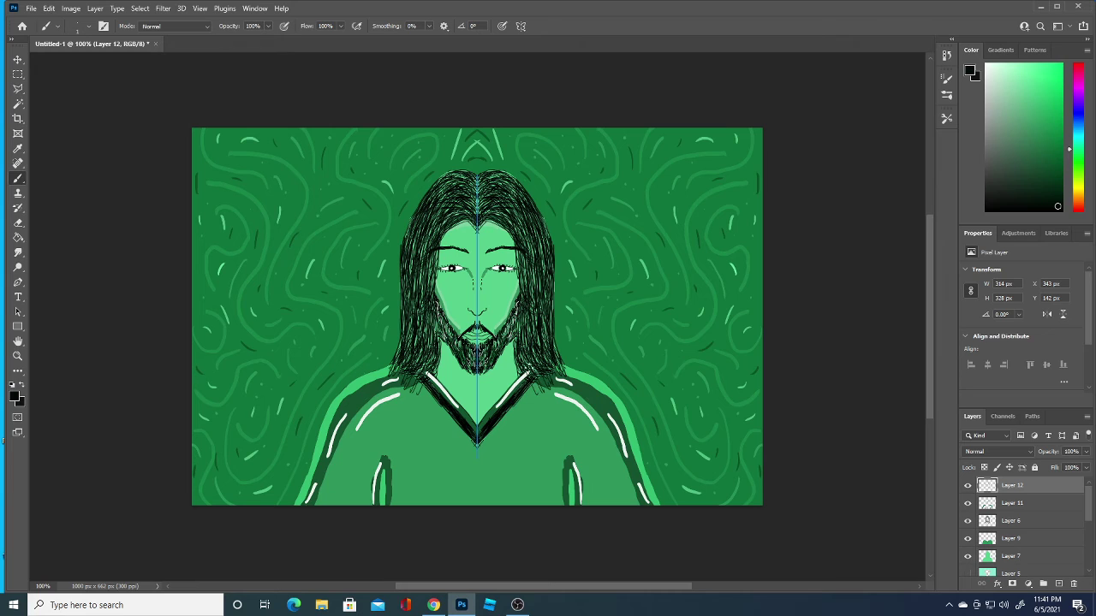
mouse_move(550, 385)
mouse_down()
mouse_move(541, 402)
mouse_move(539, 390)
mouse_up()
mouse_move(510, 221)
mouse_down()
mouse_move(491, 236)
mouse_move(505, 241)
mouse_move(498, 246)
mouse_up()
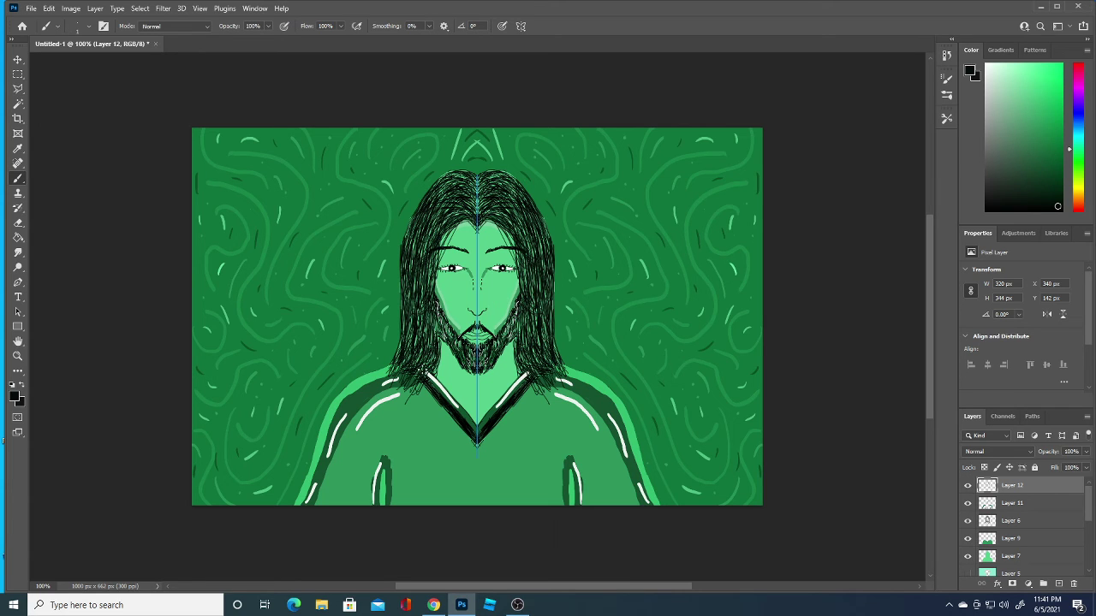
mouse_move(410, 331)
mouse_down()
mouse_move(416, 349)
mouse_move(394, 360)
mouse_up()
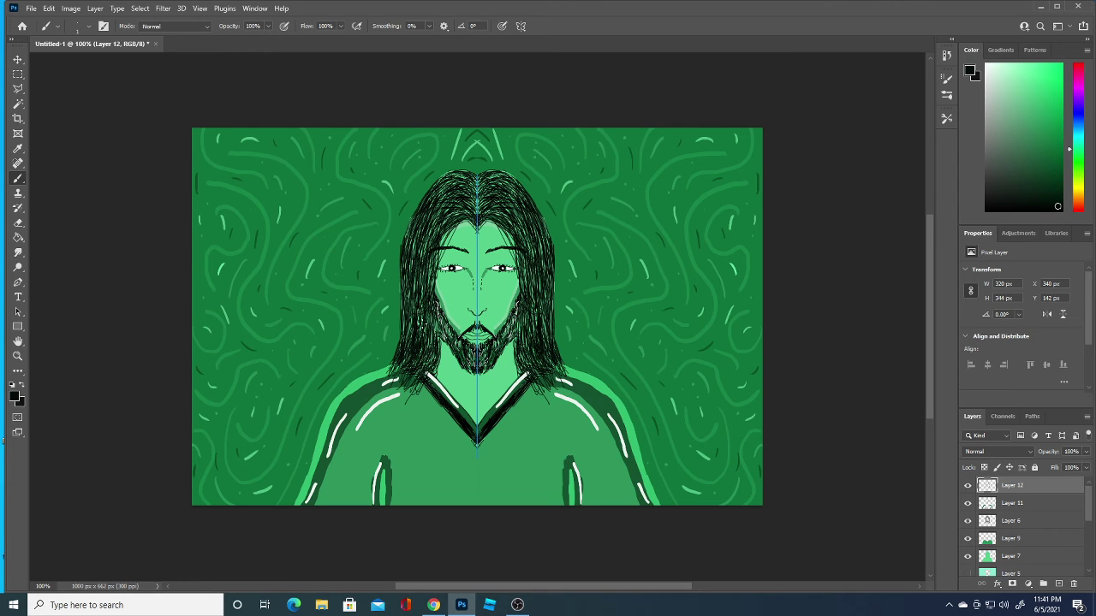
- Add dark strands beside the cheeks, at the temples, atop the head and beside the beard
drag(423, 311, 417, 337)
drag(417, 267, 409, 296)
drag(428, 231, 421, 254)
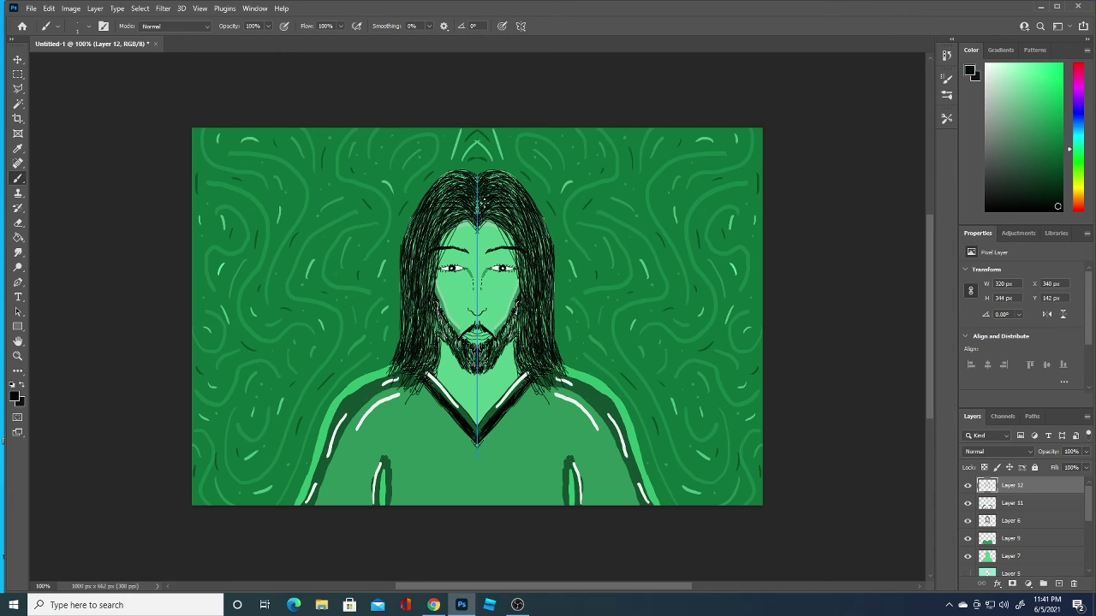
mouse_move(485, 201)
mouse_down()
mouse_move(506, 211)
mouse_move(488, 214)
mouse_up()
drag(501, 173, 493, 182)
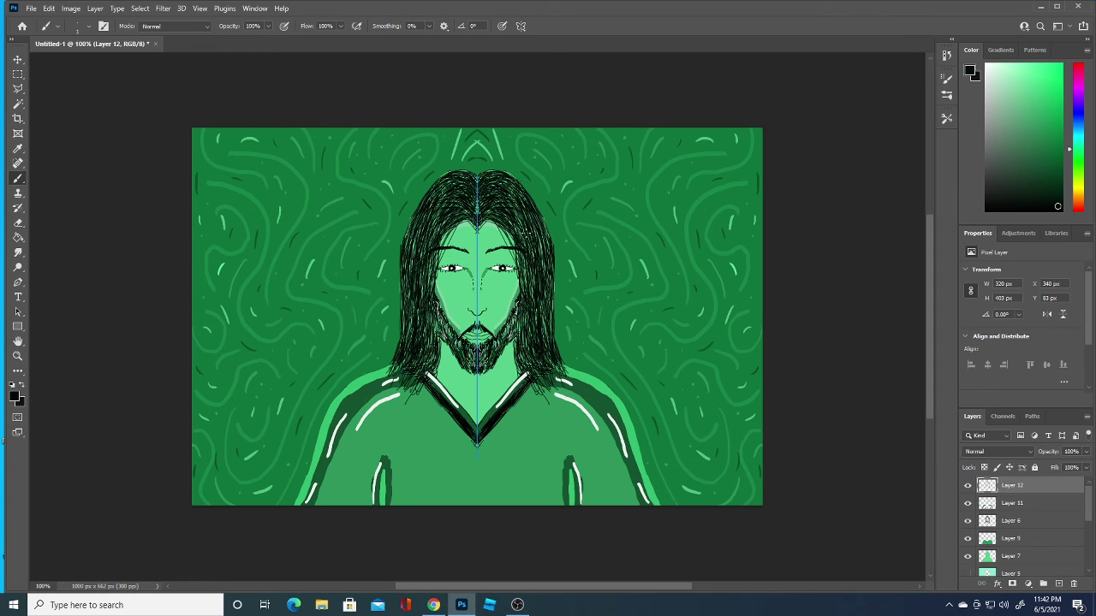
drag(539, 242, 543, 267)
mouse_move(524, 327)
mouse_down()
mouse_move(525, 359)
mouse_move(532, 329)
mouse_move(550, 327)
mouse_up()
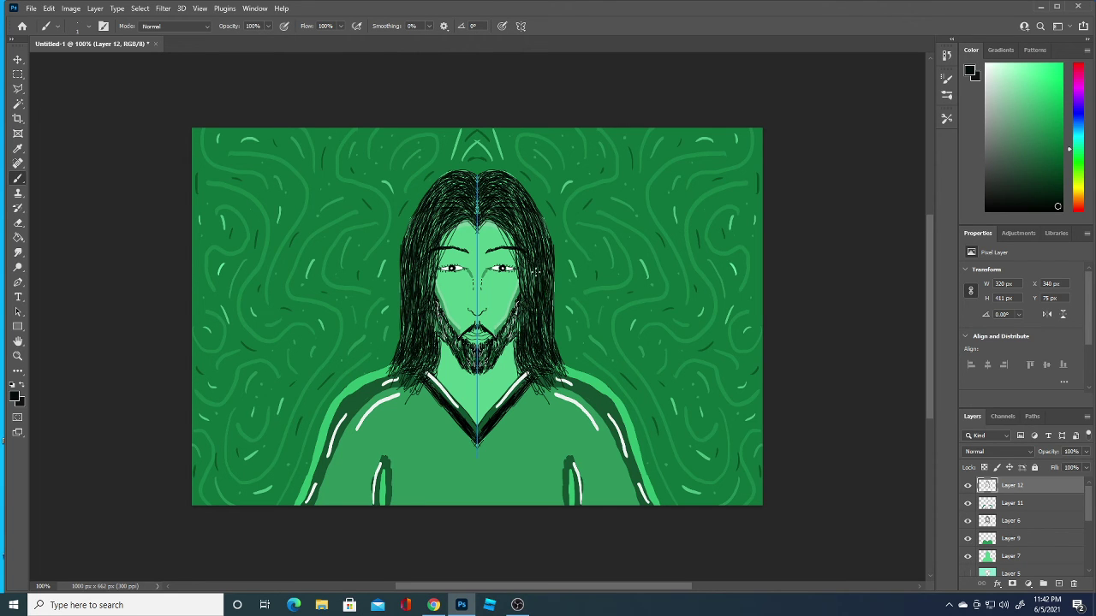
- Add more strands at the temples and hair edges, extending the hair ends outward
mouse_move(519, 215)
mouse_down()
mouse_move(532, 261)
mouse_move(544, 252)
mouse_up()
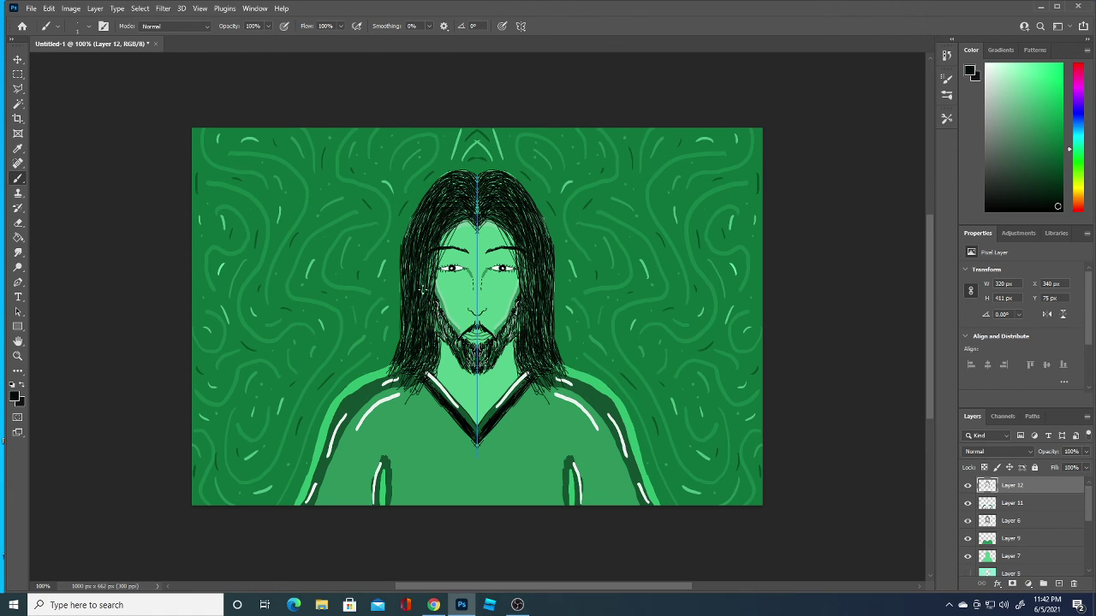
drag(429, 269, 430, 286)
drag(420, 208, 410, 237)
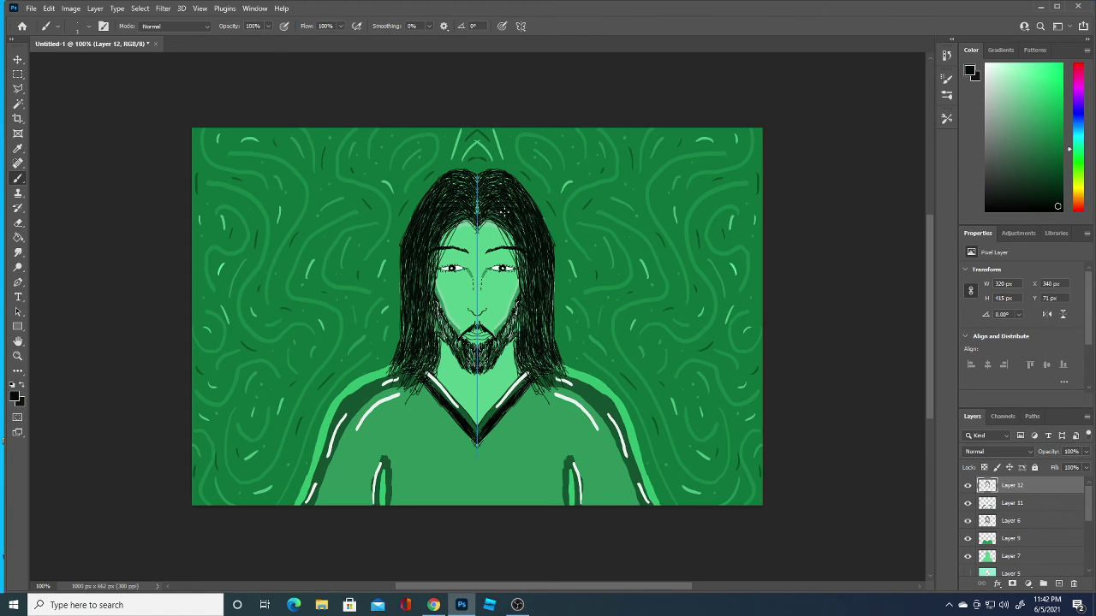
drag(545, 310, 550, 345)
drag(545, 386, 552, 403)
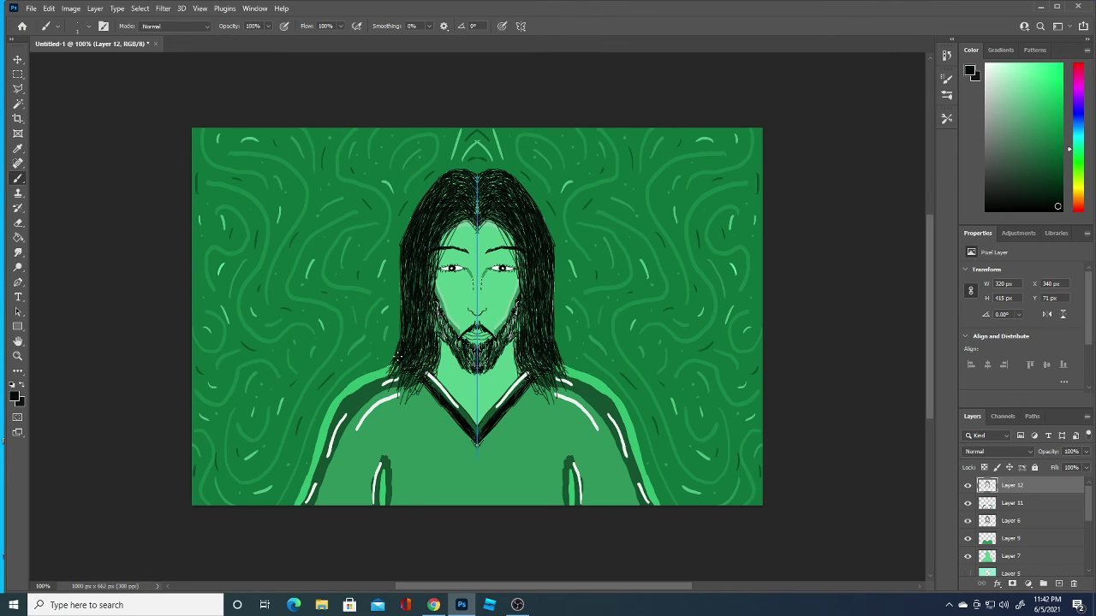
drag(395, 354, 375, 386)
drag(566, 379, 579, 364)
- Choose a light green as the foreground colour
click(15, 395)
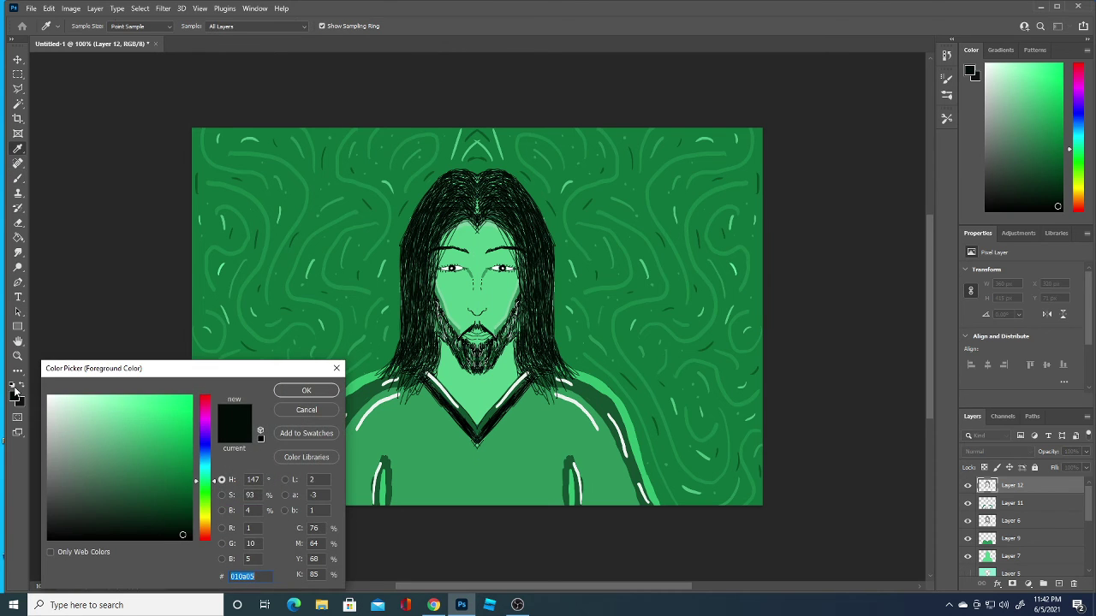
click(385, 429)
click(145, 429)
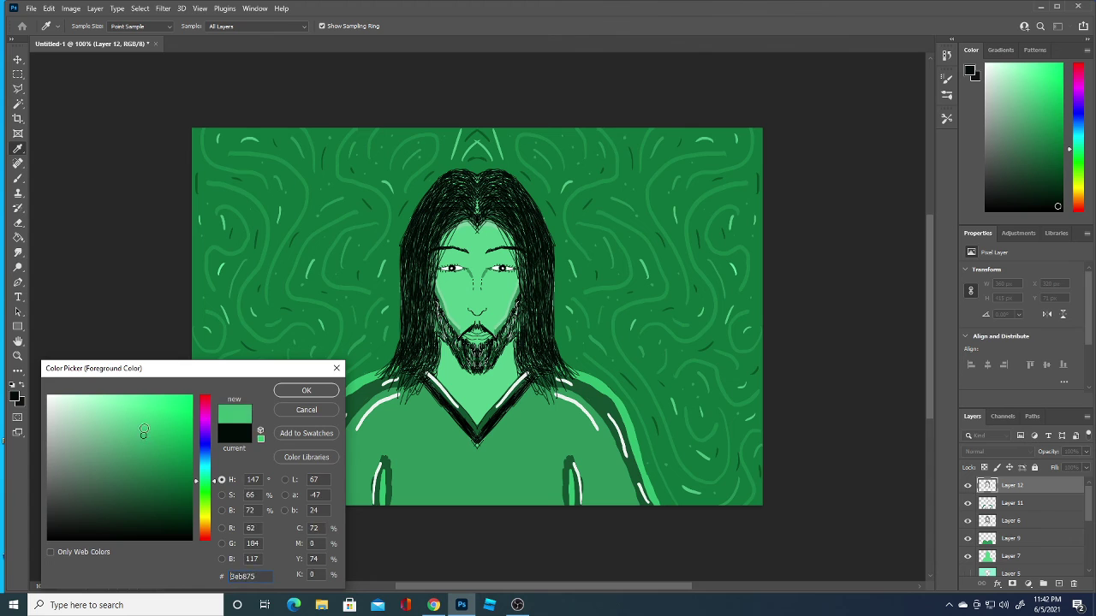
click(306, 391)
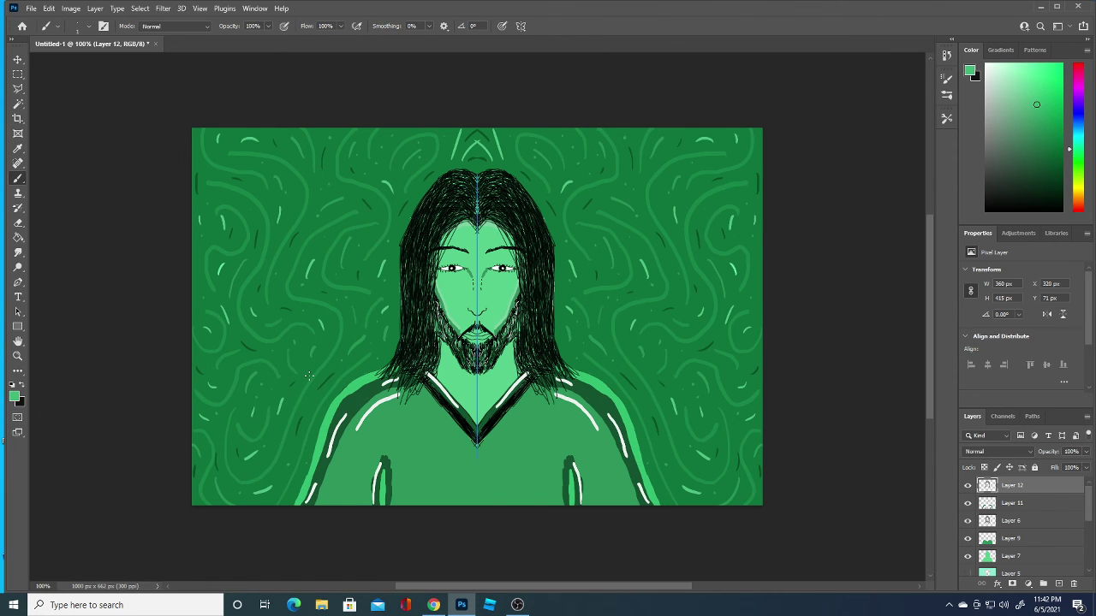
- On a new layer, paint mirrored green strokes along the lower shoulder edges with a 12 px brush
click(1058, 583)
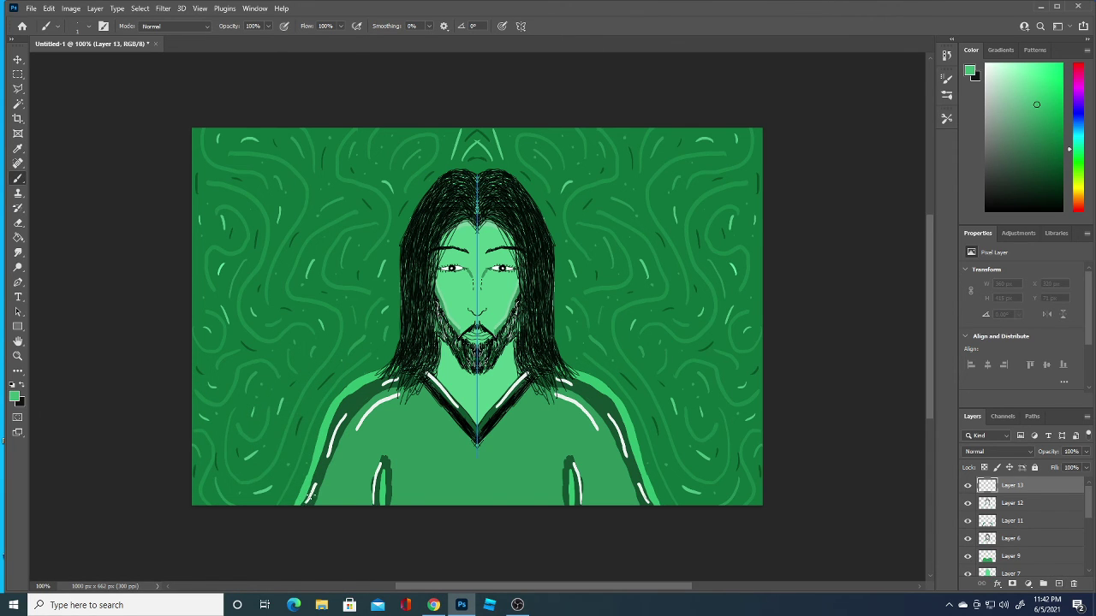
shift+click(314, 485)
click(89, 26)
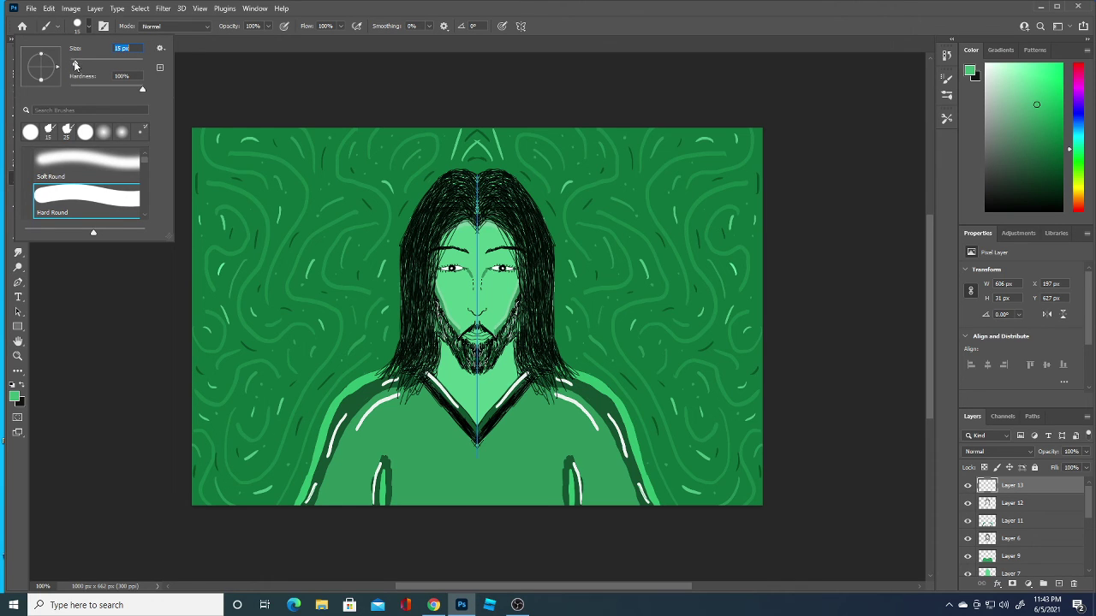
drag(77, 65, 75, 66)
drag(308, 499, 328, 439)
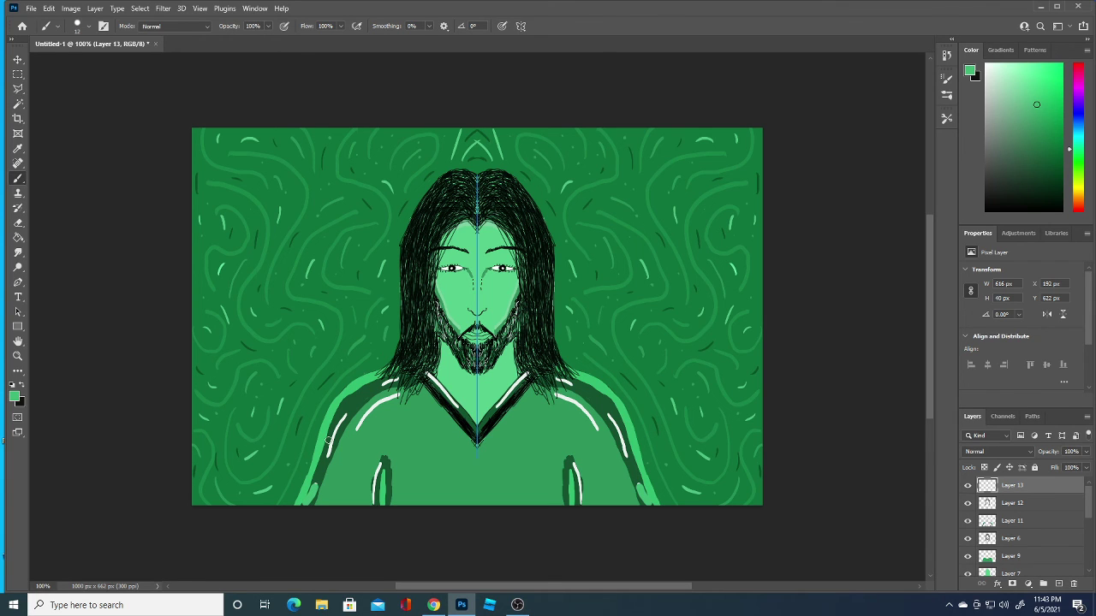
drag(305, 503, 316, 486)
- Reduce the brush to 4 px and pick mid green 80b798 in the Color Picker
click(89, 26)
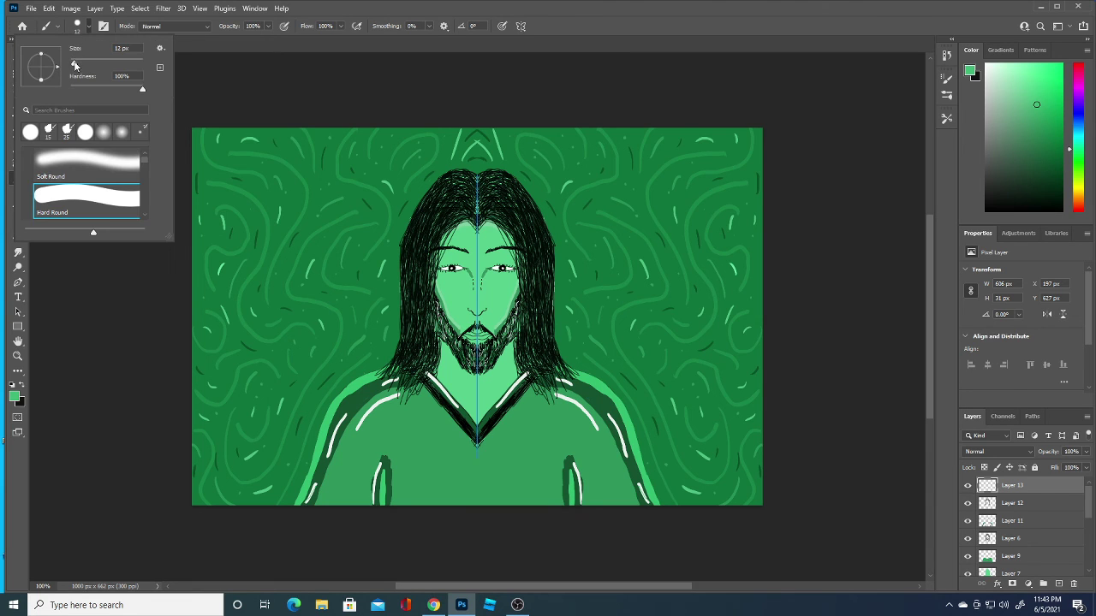
drag(75, 66, 71, 64)
click(204, 73)
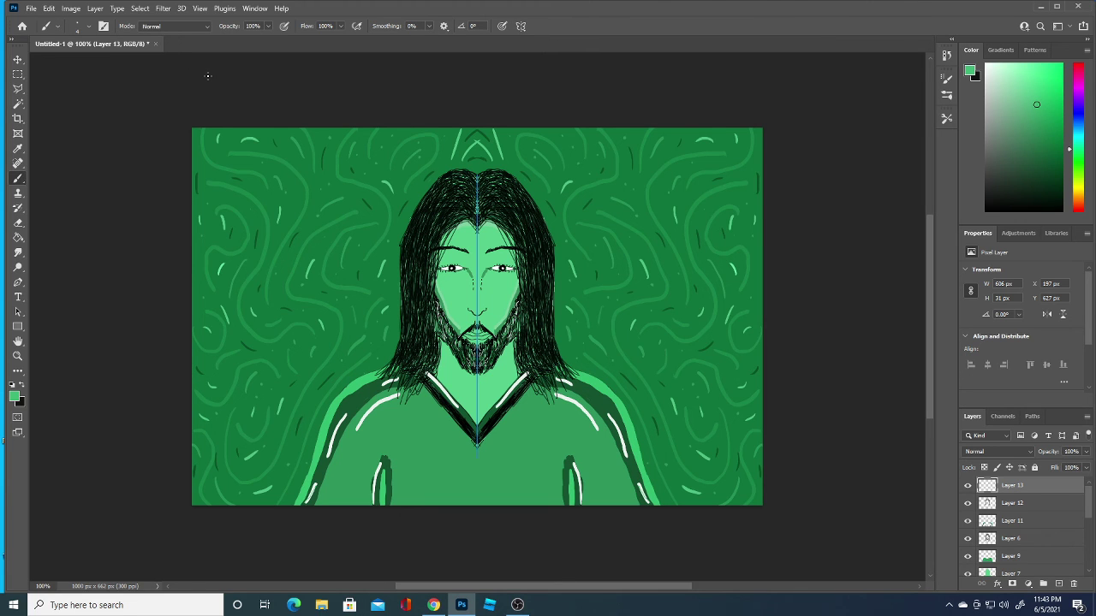
click(17, 400)
click(373, 407)
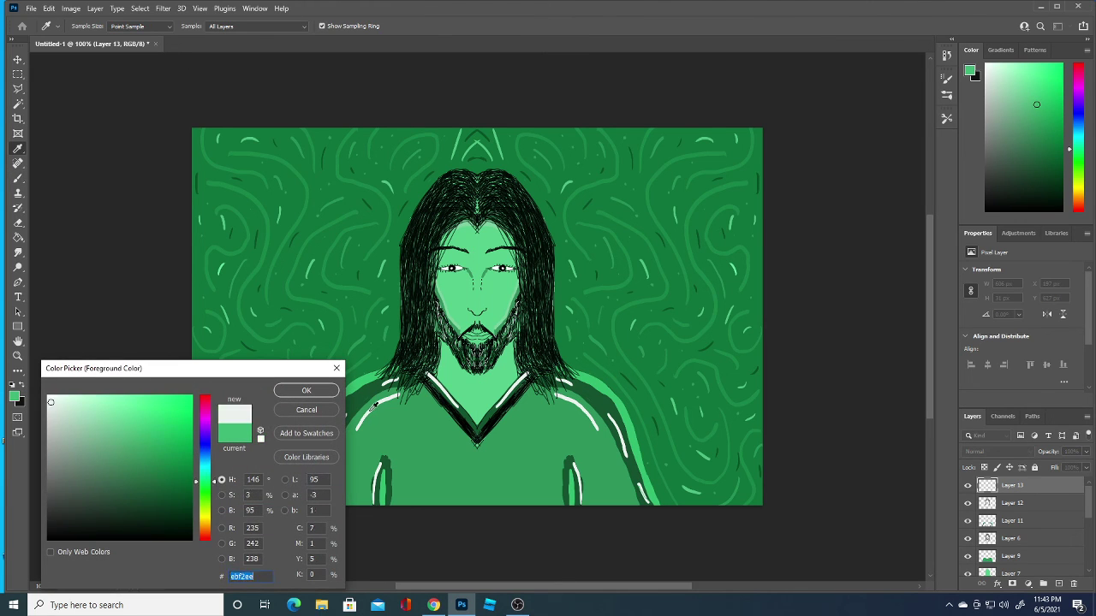
click(114, 458)
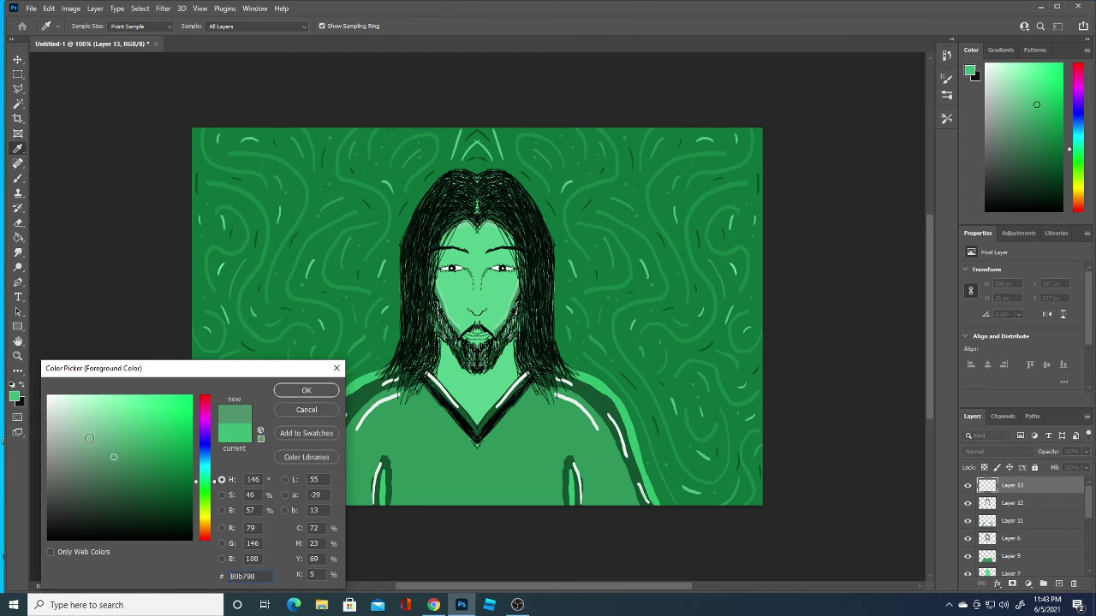
- Confirm light green 80b798 and paint highlights up both sleeves and over the lower shoulder stripes
click(89, 438)
click(305, 390)
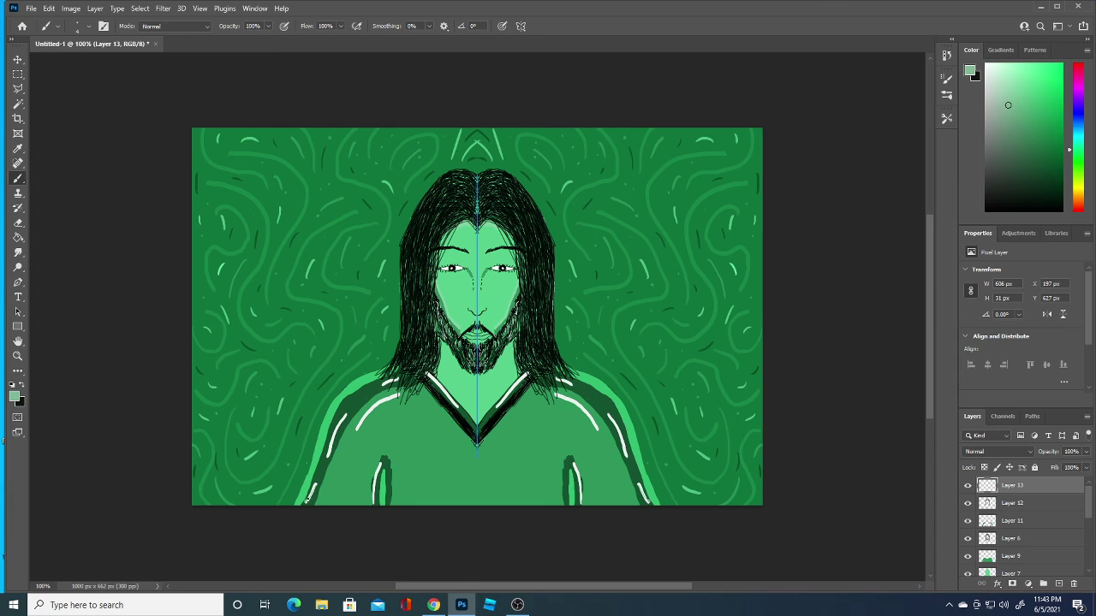
drag(305, 500, 314, 486)
mouse_move(329, 448)
mouse_down()
mouse_move(344, 416)
mouse_move(369, 413)
mouse_move(394, 387)
mouse_up()
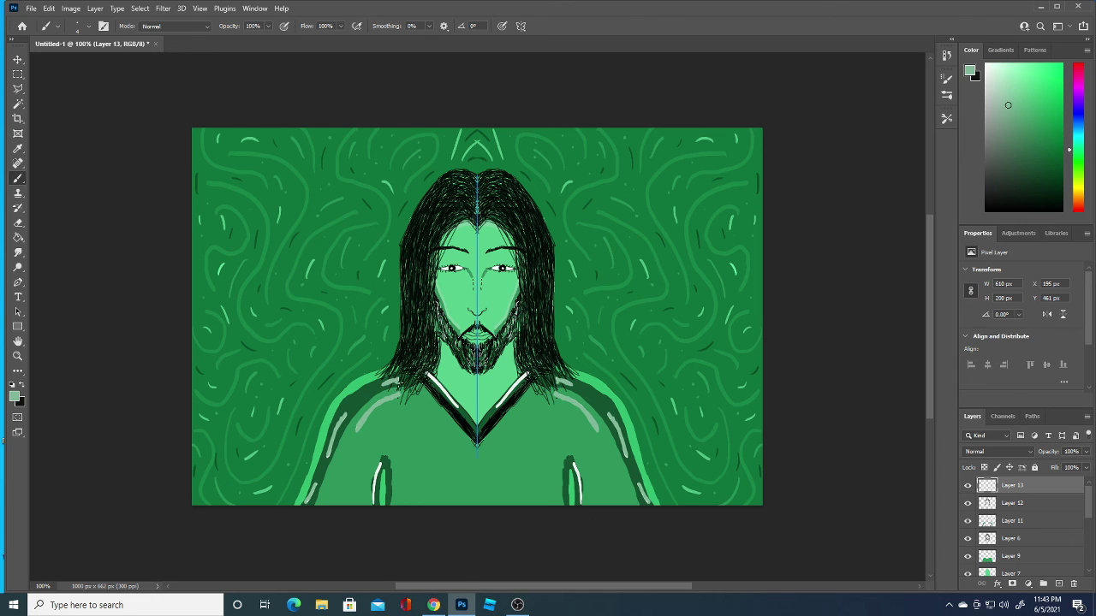
drag(399, 382, 403, 374)
drag(424, 371, 454, 404)
mouse_move(372, 481)
mouse_down()
mouse_move(373, 501)
mouse_move(381, 465)
mouse_up()
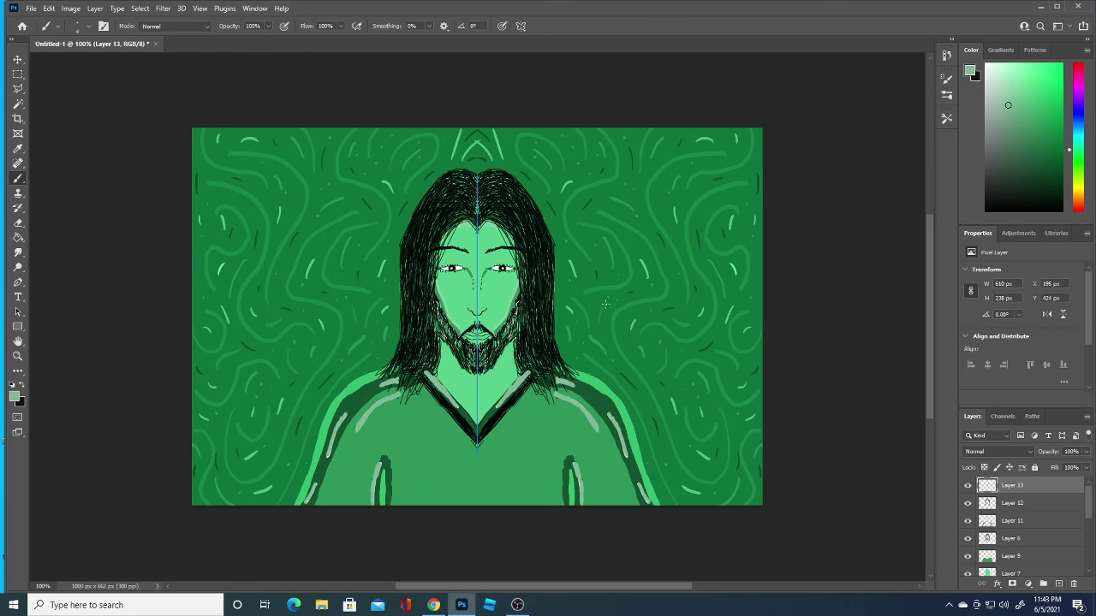
- Add light-green highlights along the V-neck collar and shoulder stripe, plus curved chest fold lines
drag(426, 374, 445, 394)
drag(442, 390, 441, 388)
drag(518, 383, 523, 375)
drag(598, 417, 625, 456)
mouse_move(493, 481)
mouse_down()
mouse_move(529, 426)
mouse_move(507, 489)
mouse_up()
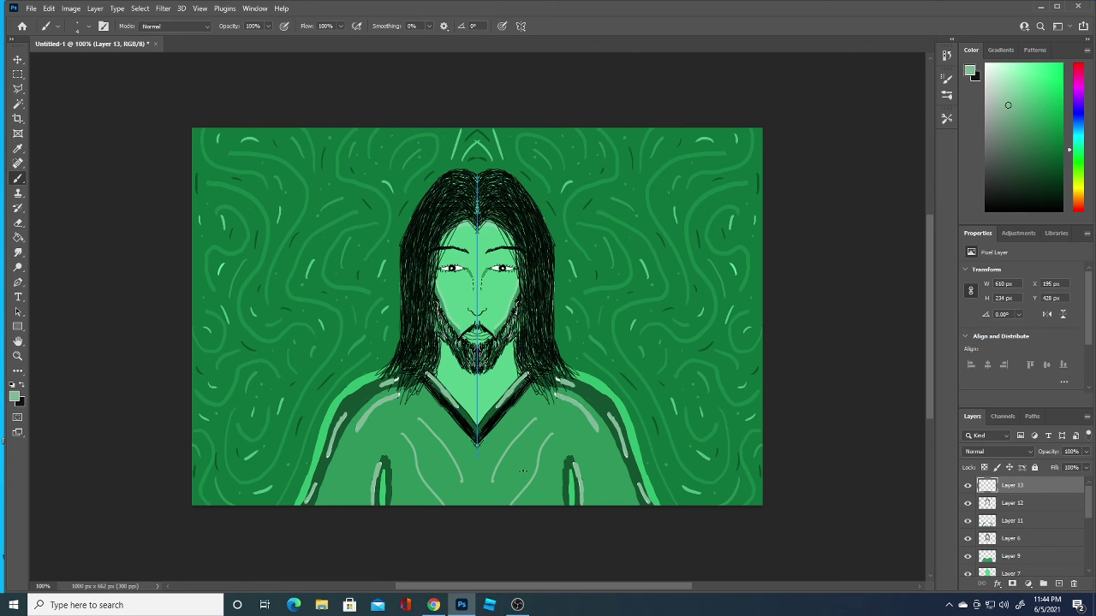
click(15, 396)
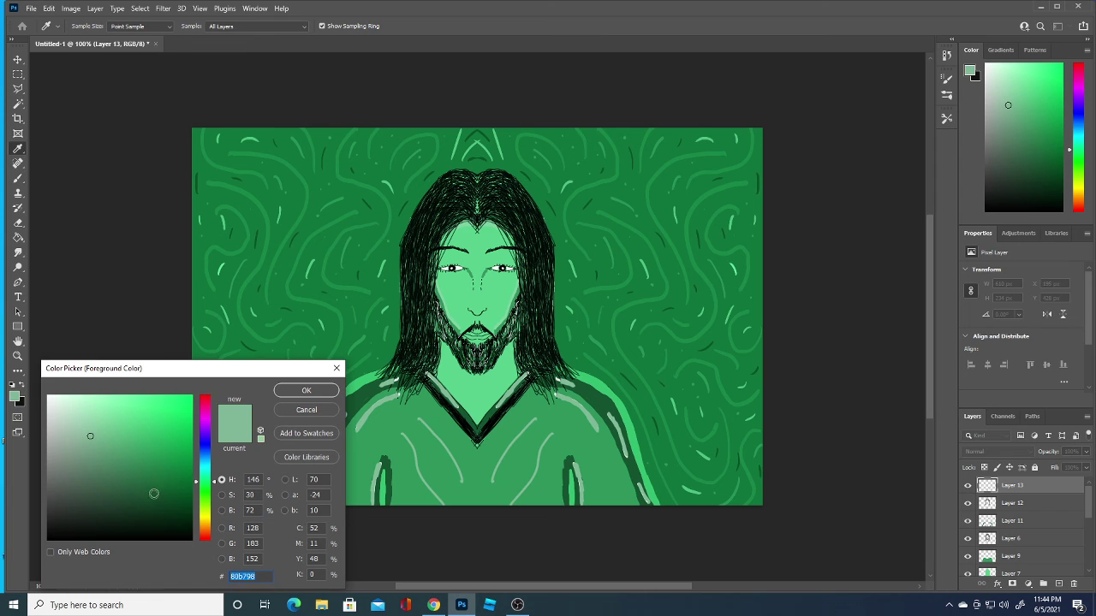
- Sample dark green 176038 and draw chest fold strokes, undoing a stray collar stroke
click(441, 468)
click(441, 452)
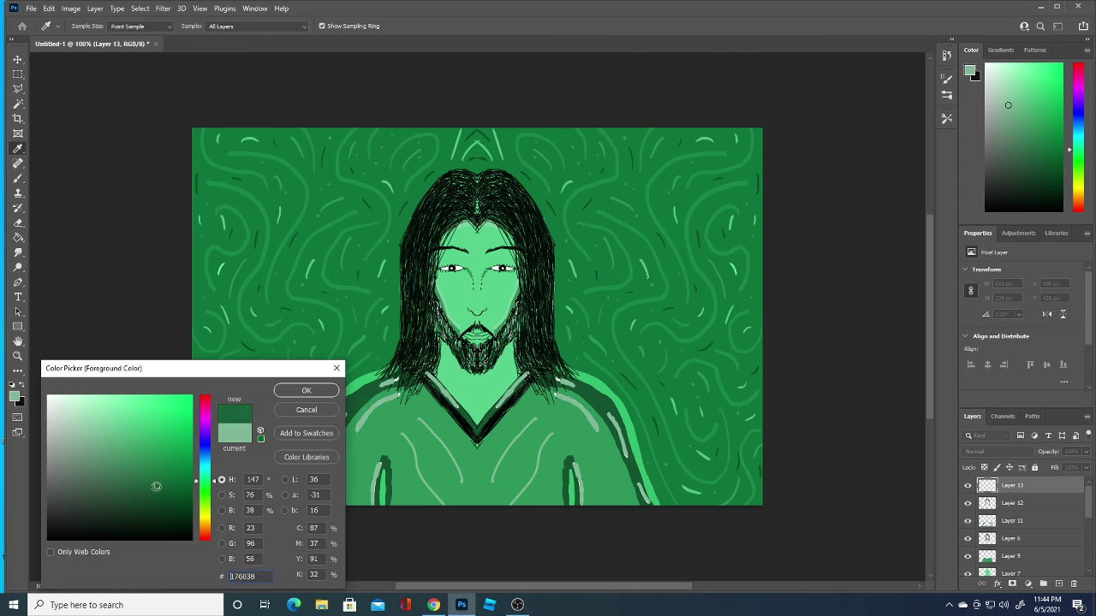
click(307, 391)
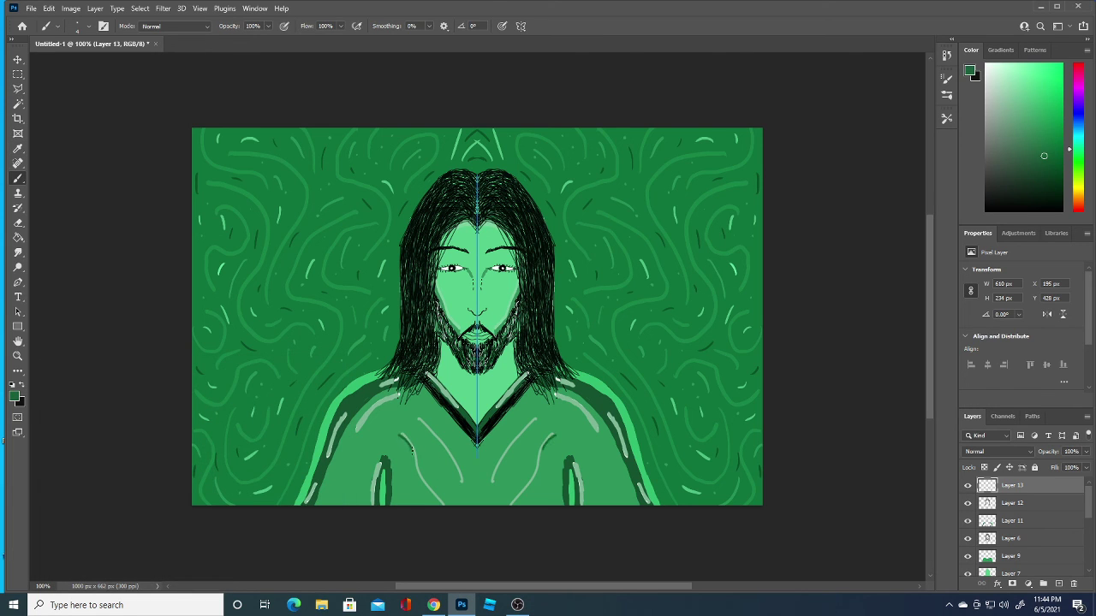
drag(416, 467, 435, 502)
drag(418, 419, 454, 479)
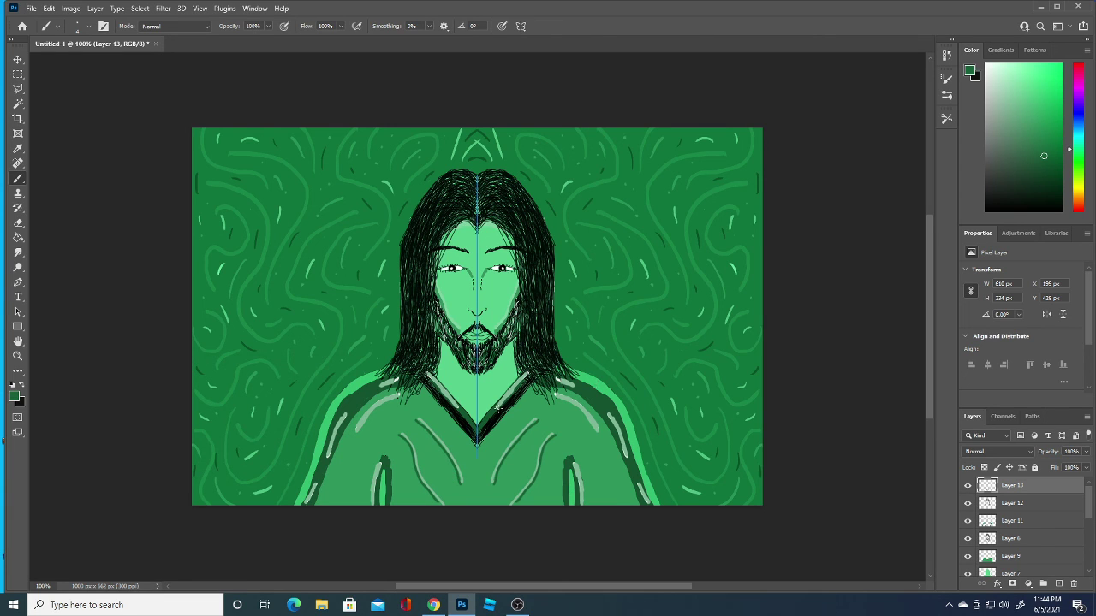
drag(503, 407, 524, 376)
key(ctrl+z)
- Sample a lighter green and draw two light fold lines down the shirt
click(15, 396)
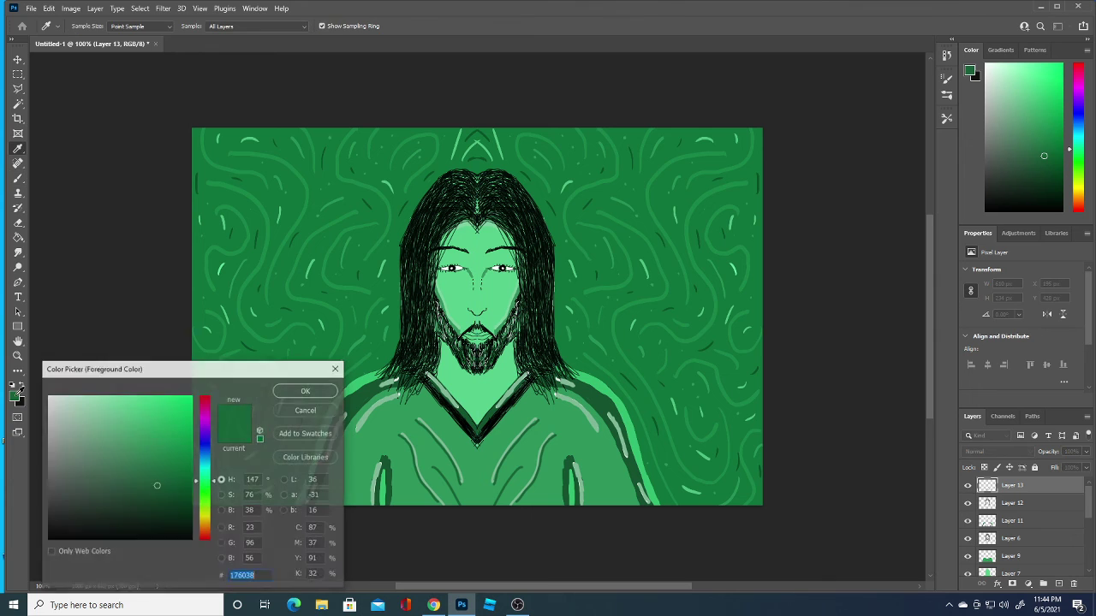
click(381, 465)
click(315, 392)
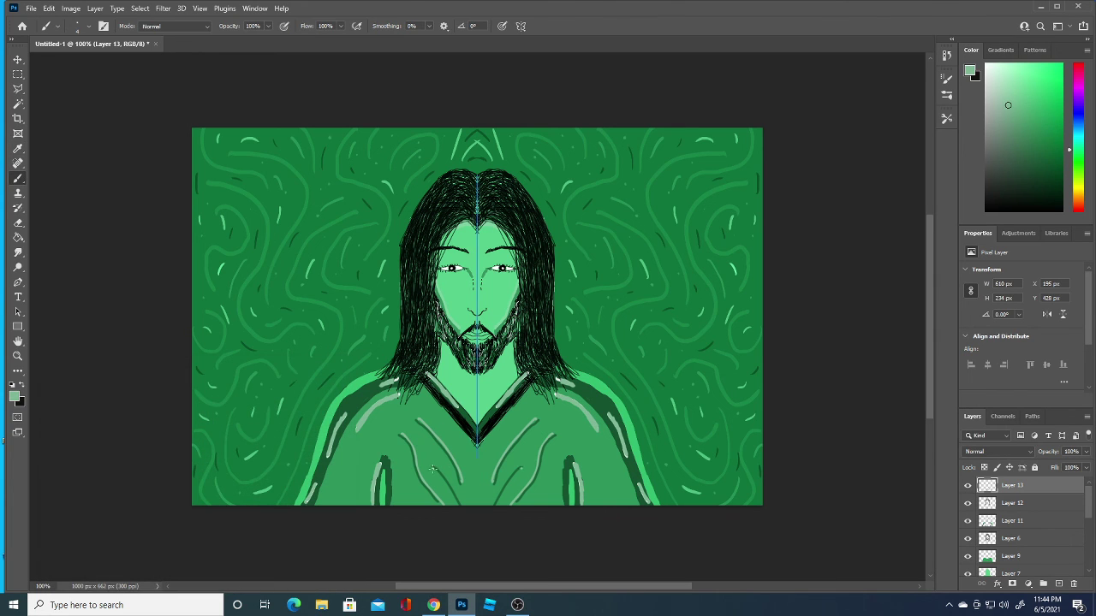
drag(433, 468, 458, 509)
drag(590, 462, 615, 507)
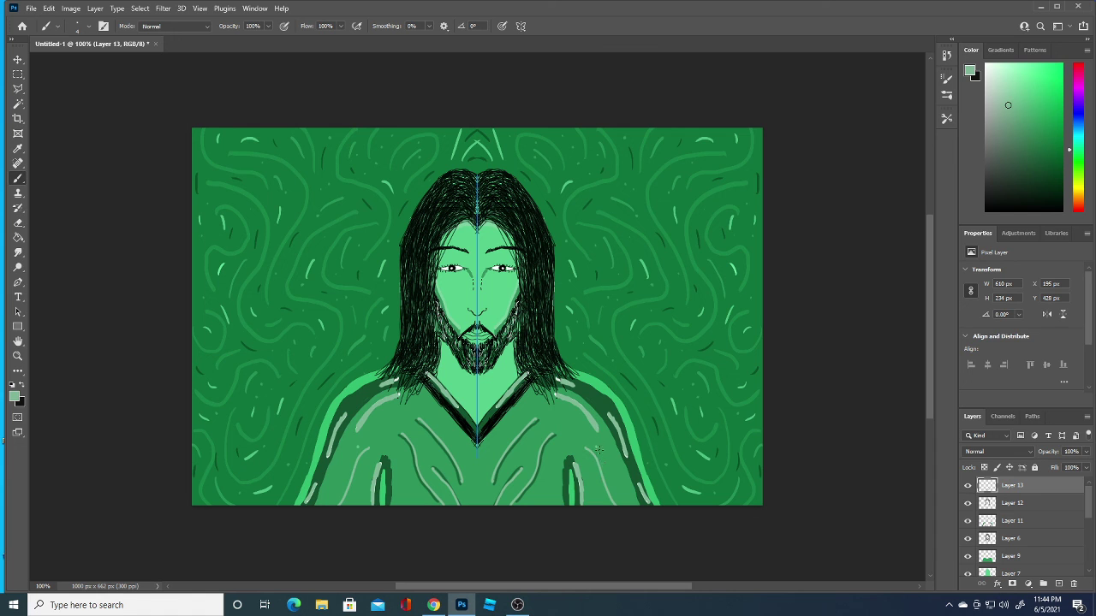
- Sample the robe's dark green and add mirrored robe, shoulder and inner fold highlight strokes
click(14, 396)
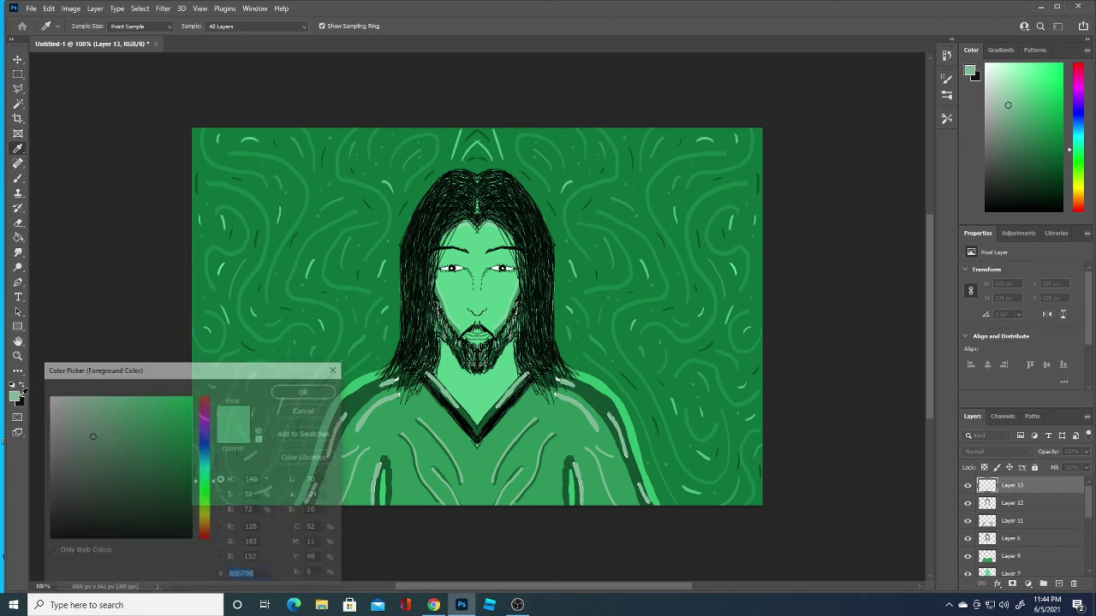
click(385, 462)
click(334, 392)
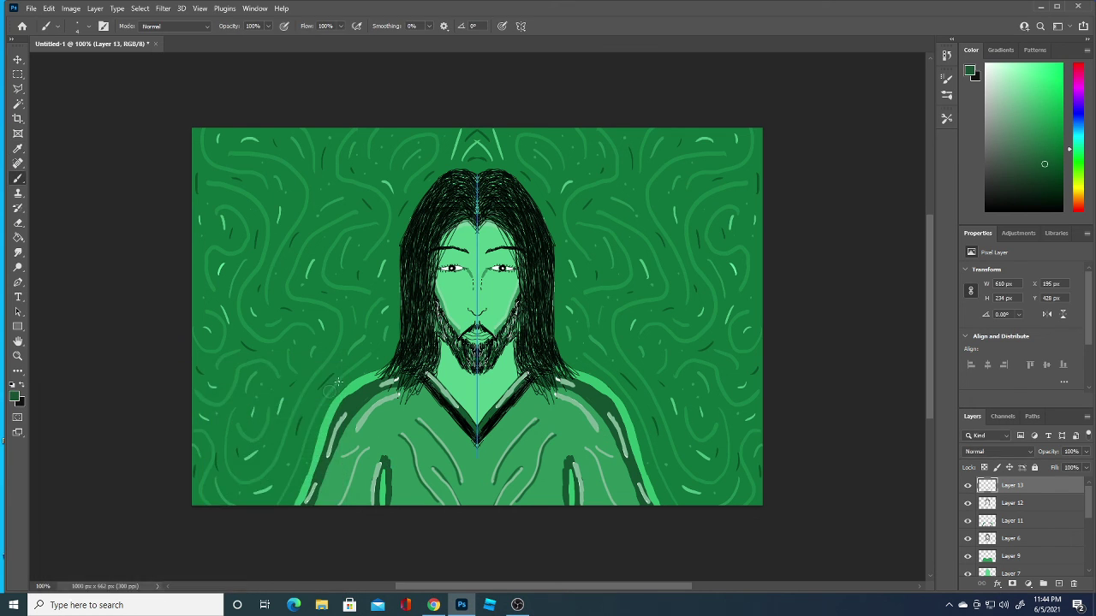
drag(340, 503, 359, 447)
drag(616, 418, 628, 453)
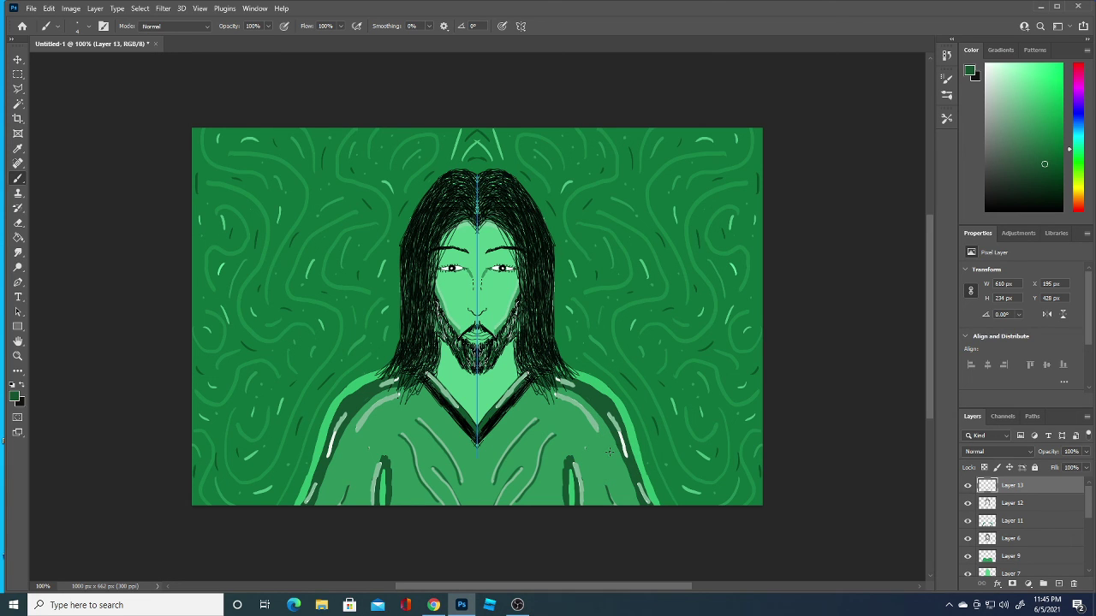
drag(571, 462, 575, 485)
- Sample medium green #35925f from the canvas as the paint colour
click(14, 396)
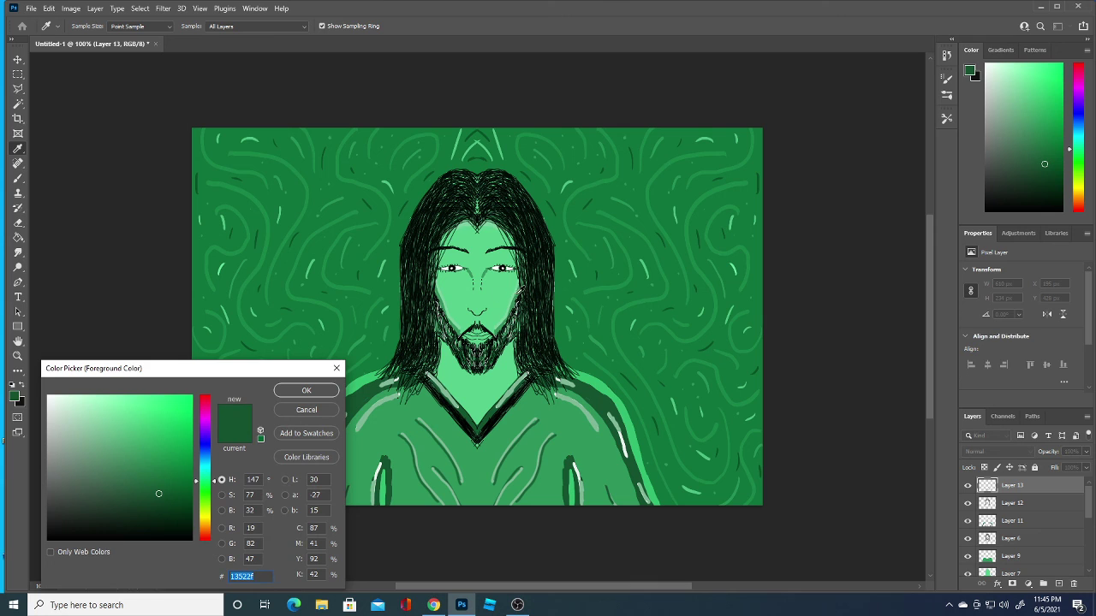
click(520, 288)
key(Return)
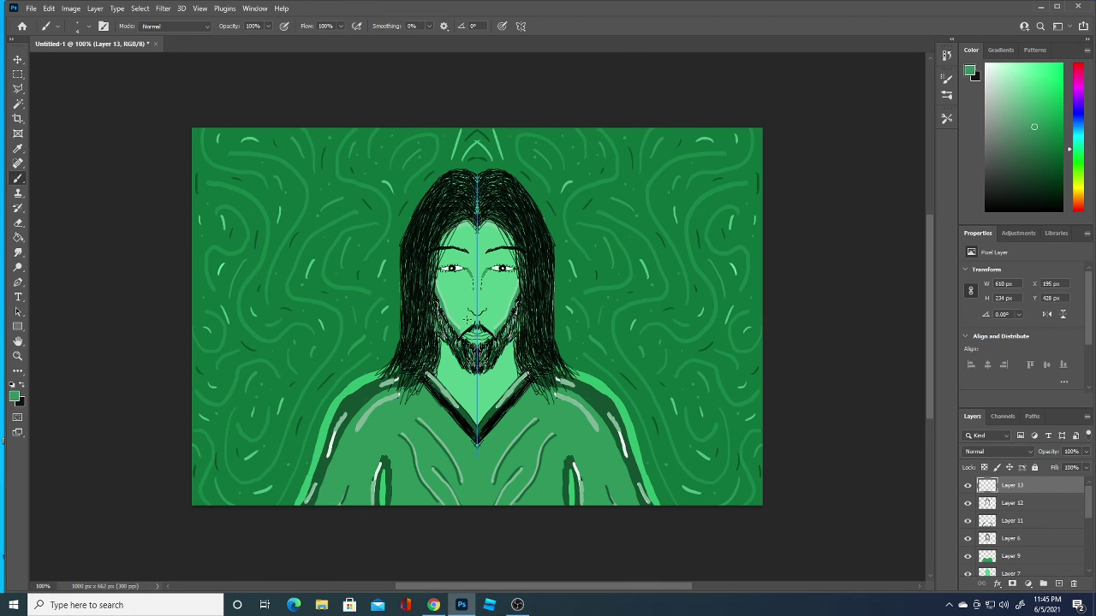
- Enlarge the brush to 23 px and paint a stroke beside the left of the beard
click(86, 26)
drag(72, 63, 78, 63)
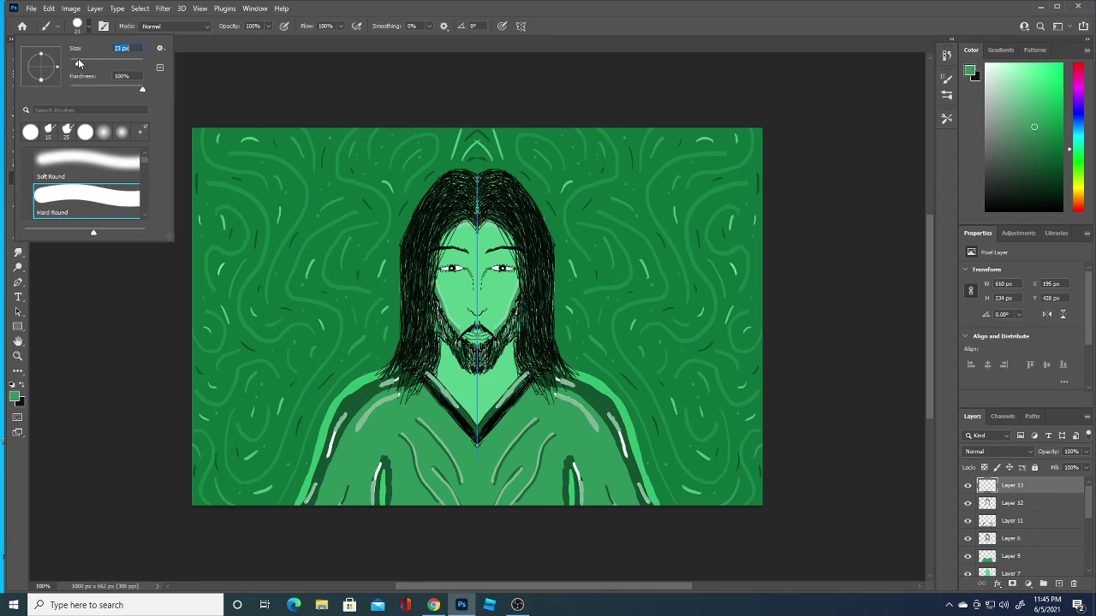
click(441, 375)
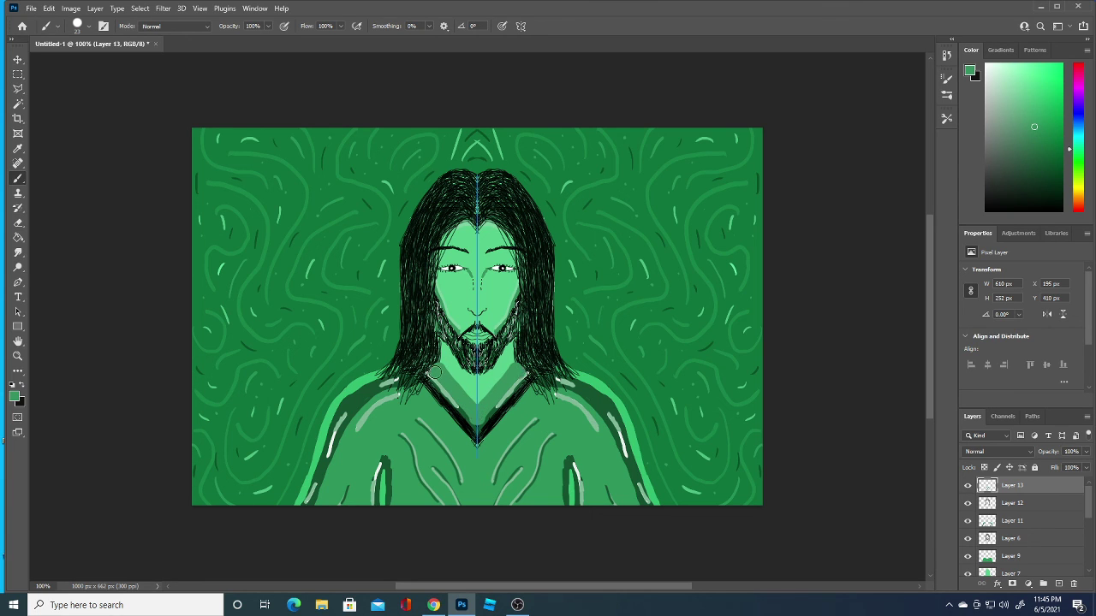
drag(437, 371, 439, 367)
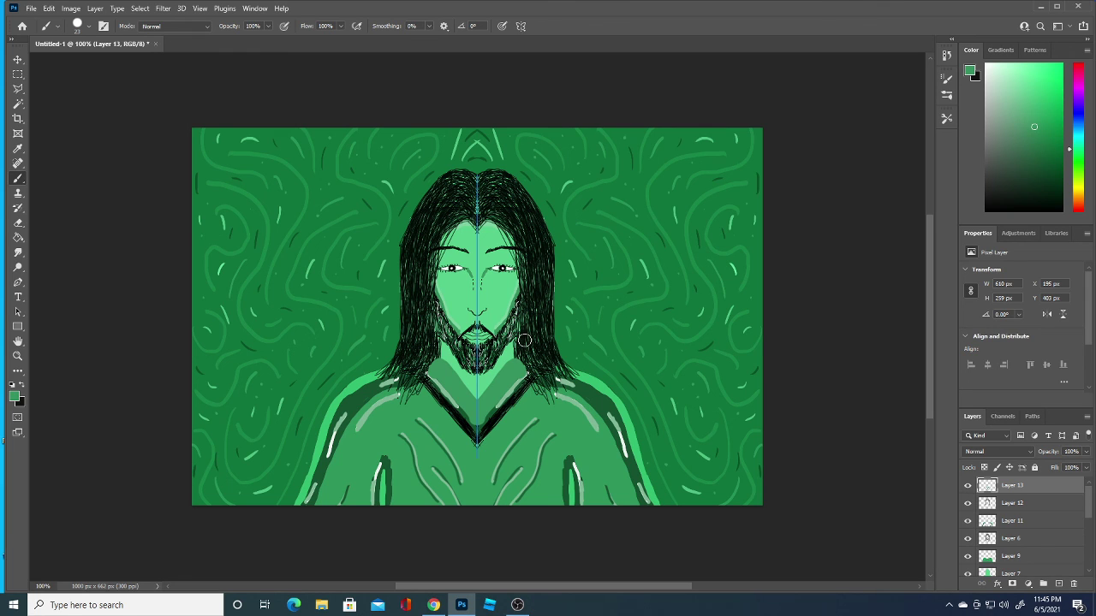
- With a 9 px brush in dark green 13522f, darken the collar edges and extend the V-neck point
click(89, 25)
drag(75, 60, 75, 53)
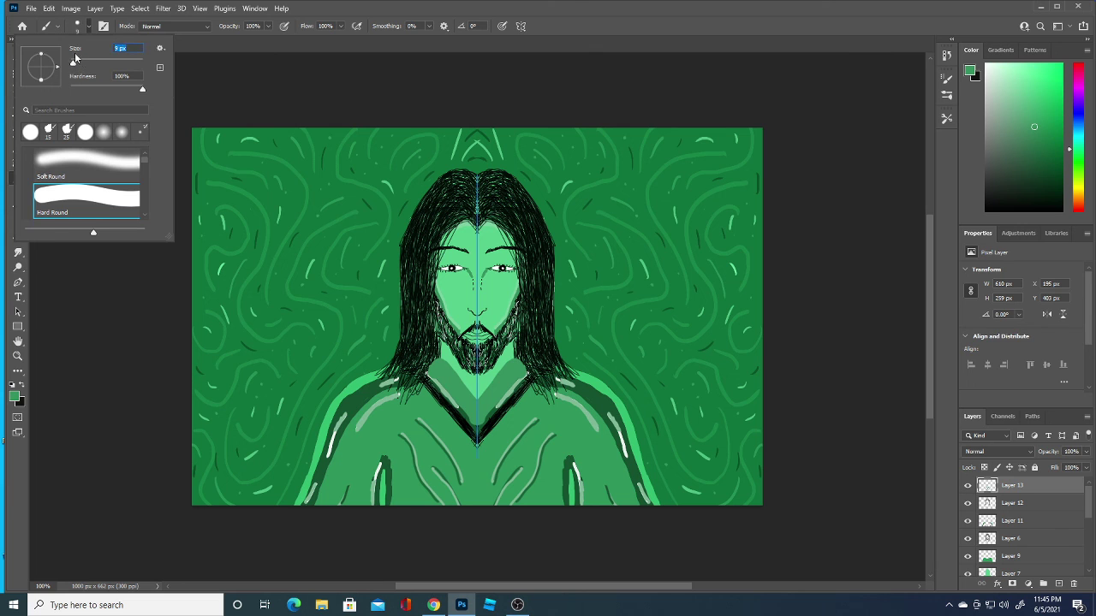
click(15, 395)
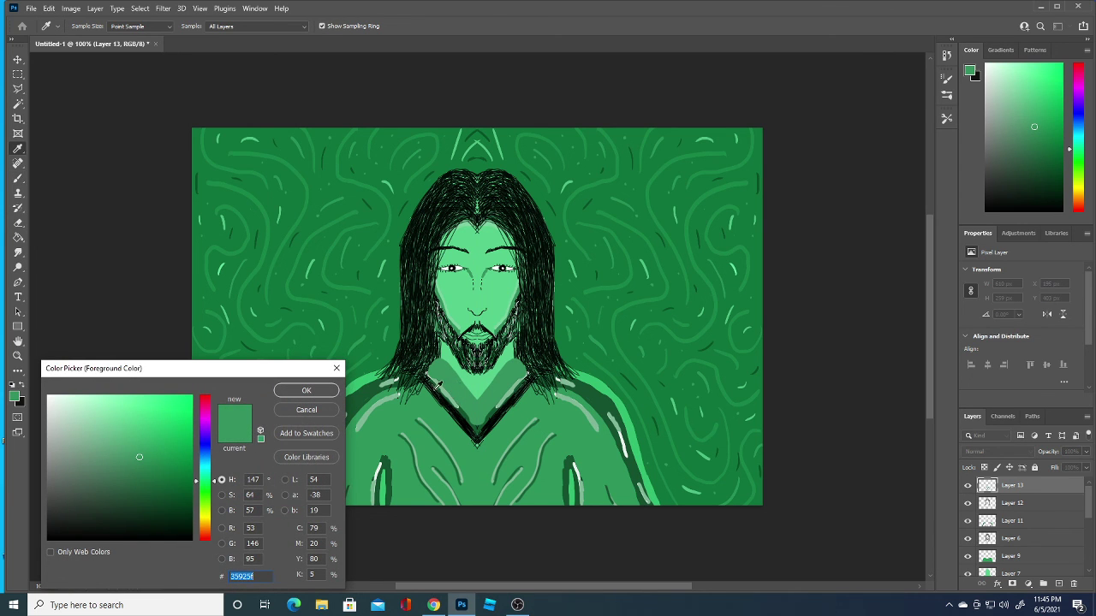
click(375, 391)
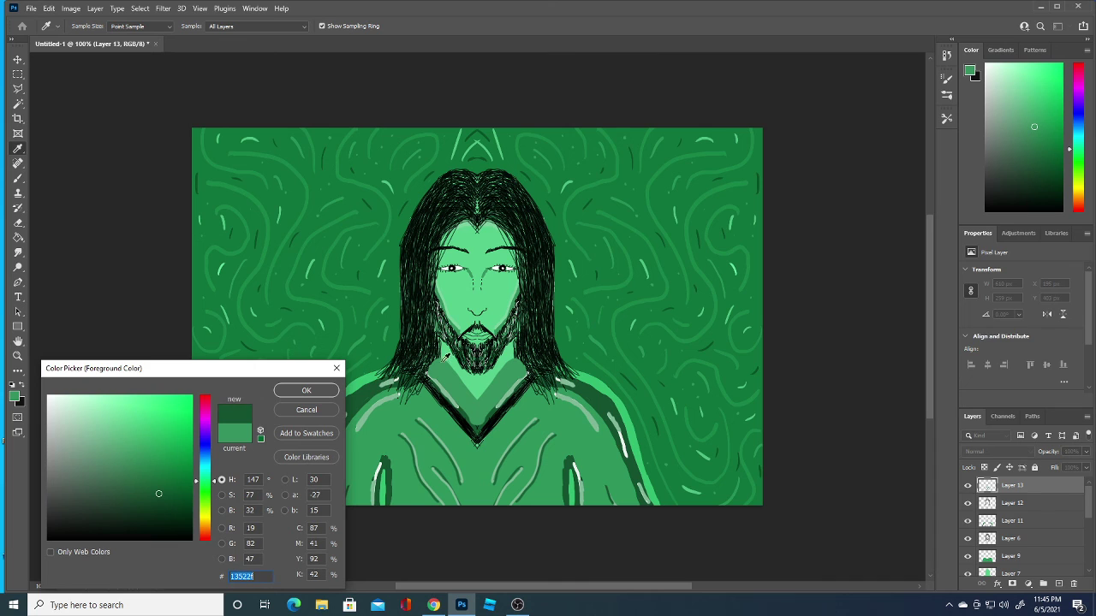
click(305, 392)
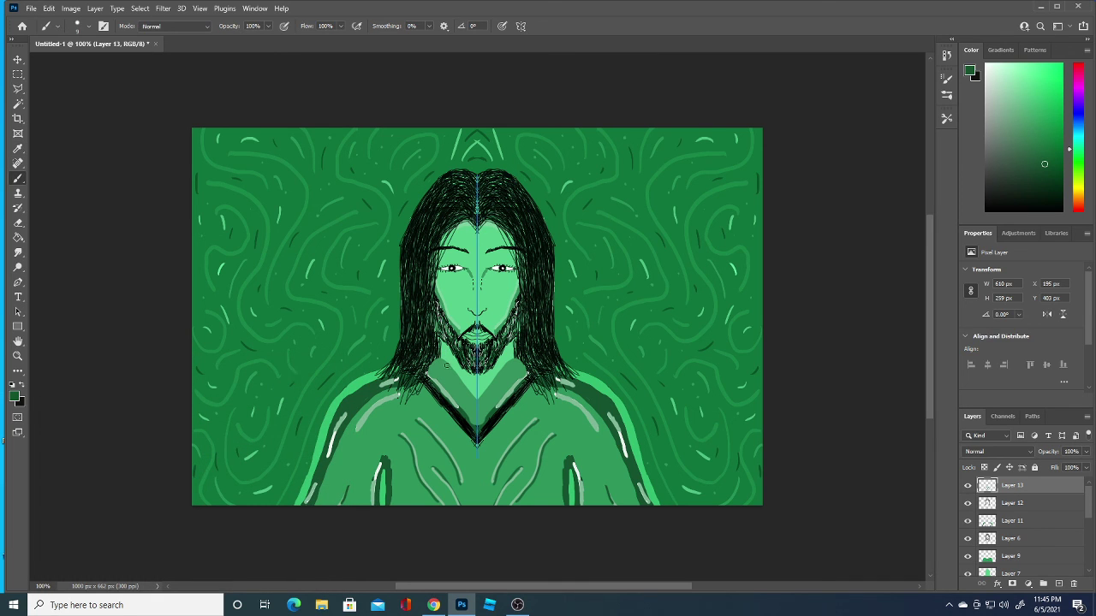
drag(442, 362, 475, 396)
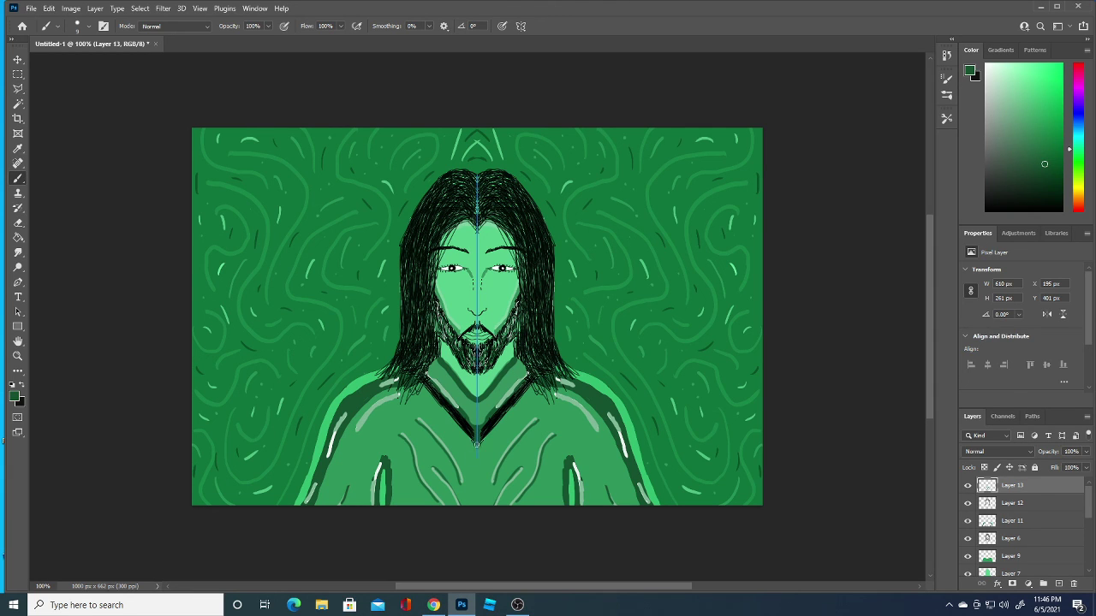
drag(476, 445, 477, 461)
- On a new layer, paint mirrored black looping tendrils over both shoulders with a 7 px brush
click(1059, 584)
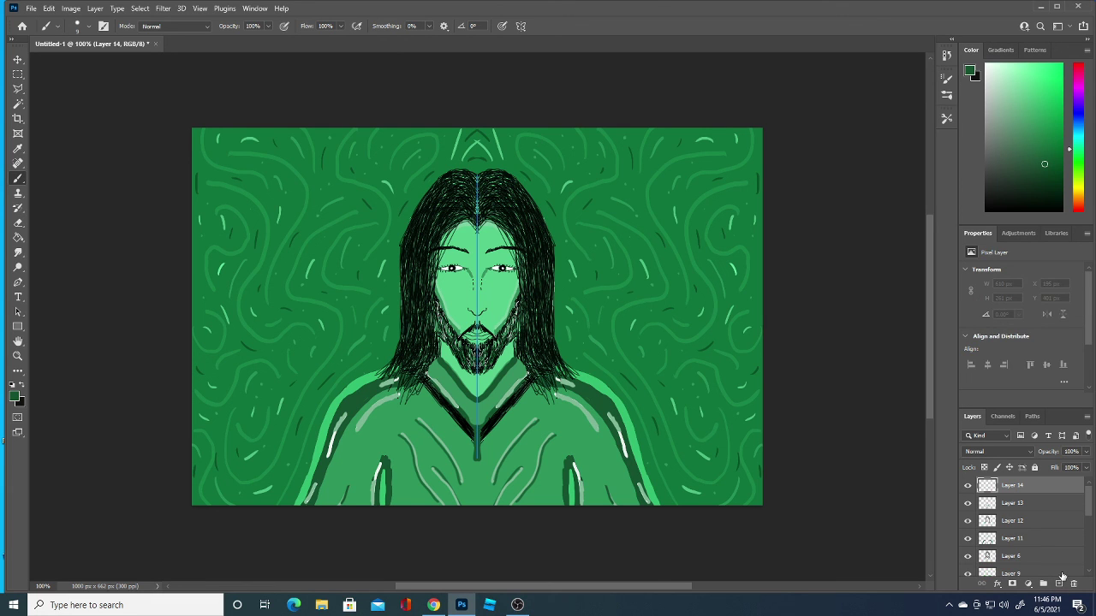
click(14, 395)
click(295, 392)
key(b)
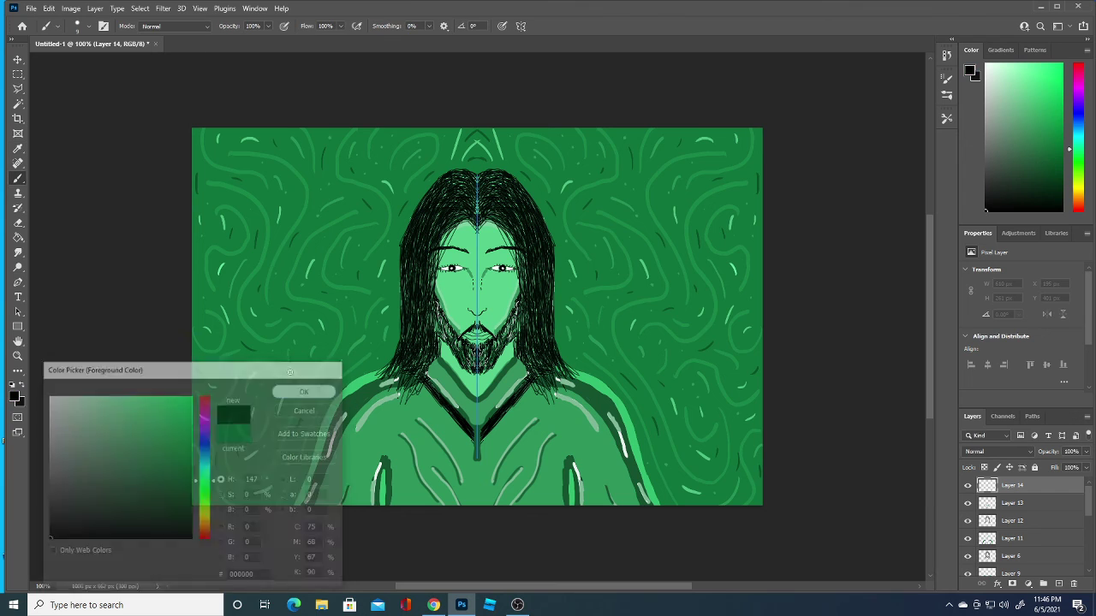
click(87, 32)
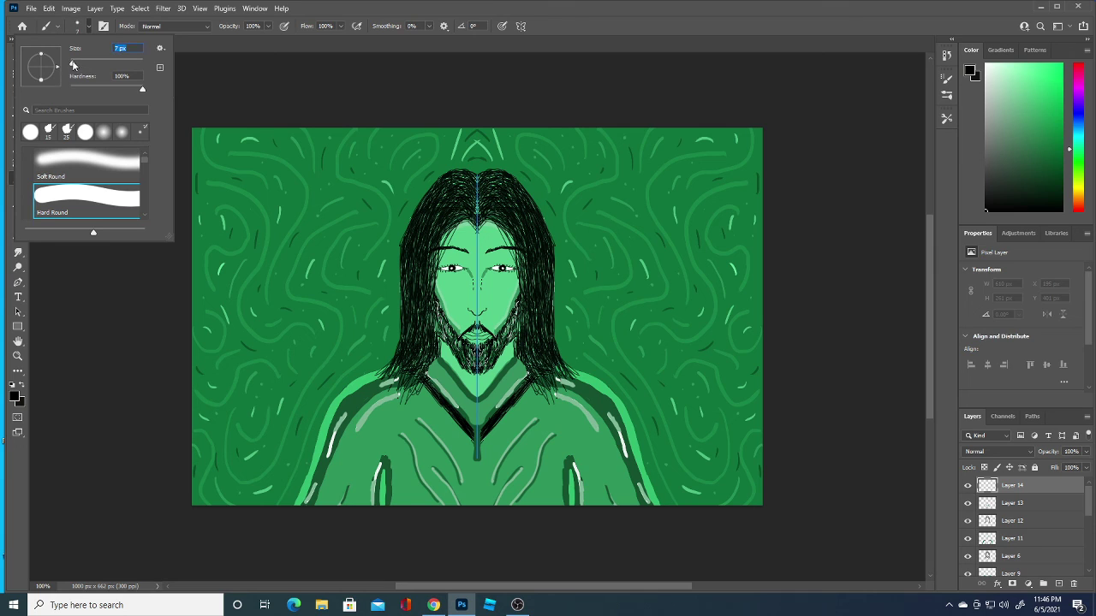
click(465, 69)
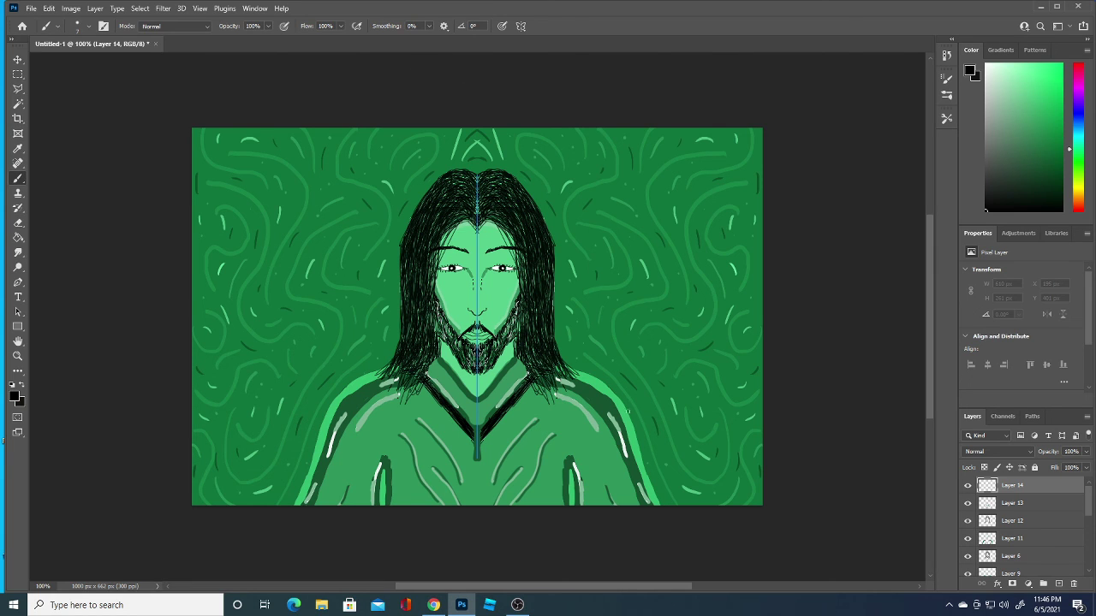
drag(647, 439, 688, 356)
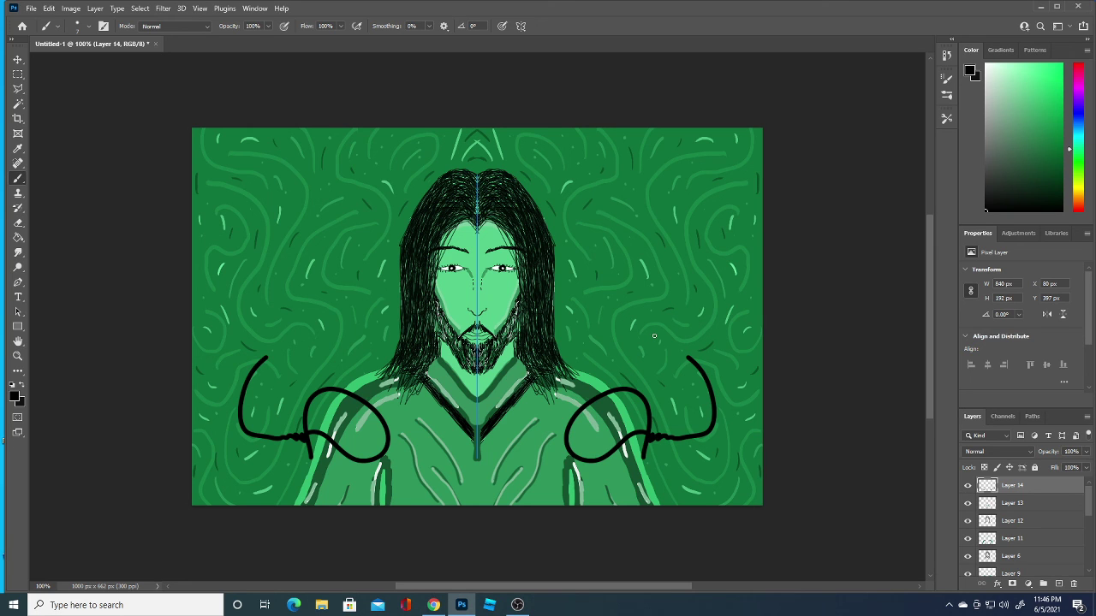
- Turn symmetry off and delete the left-shoulder tendril with a rectangular selection, then deselect
click(23, 74)
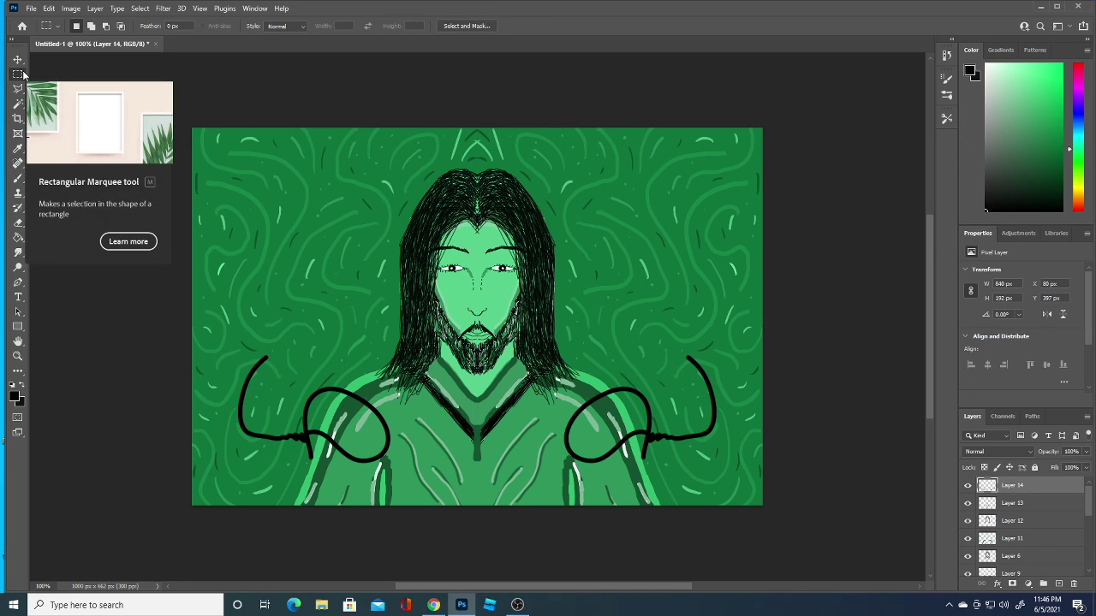
click(18, 174)
click(520, 26)
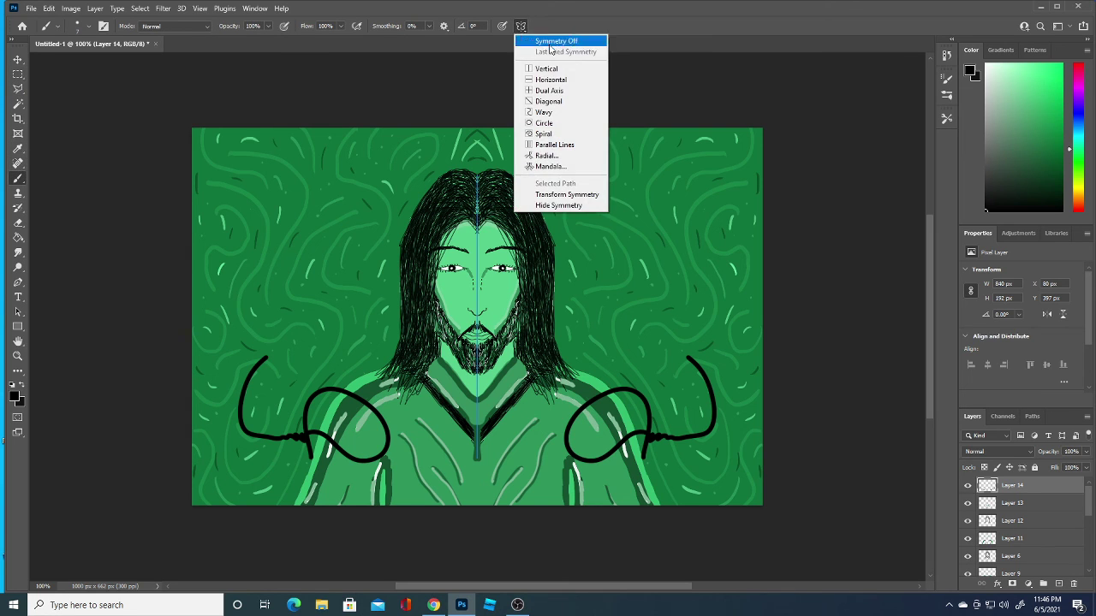
click(555, 41)
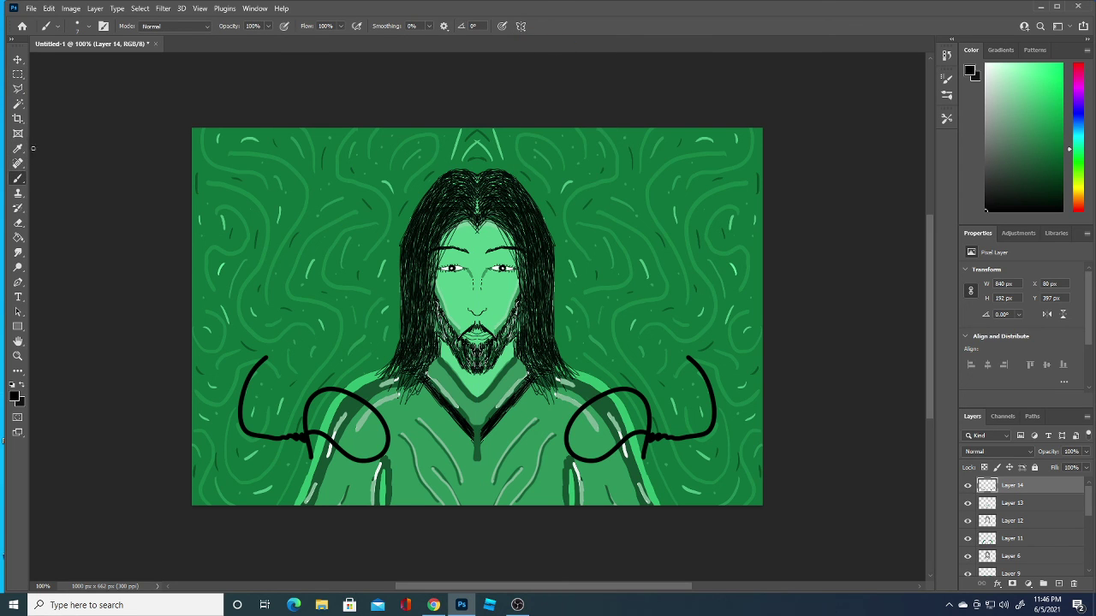
click(18, 77)
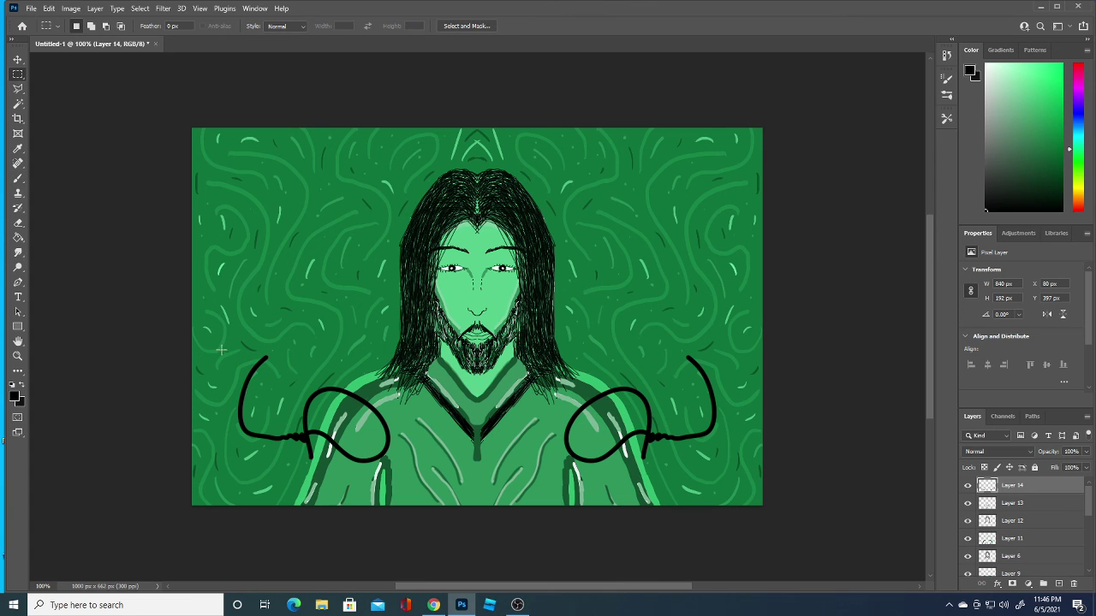
drag(222, 350, 409, 493)
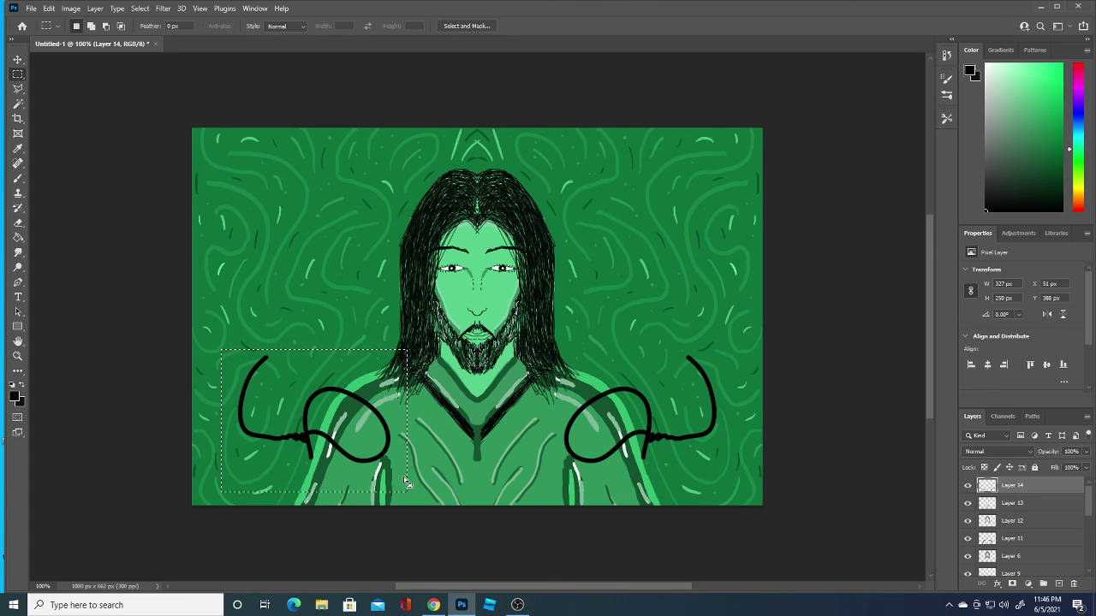
key(Delete)
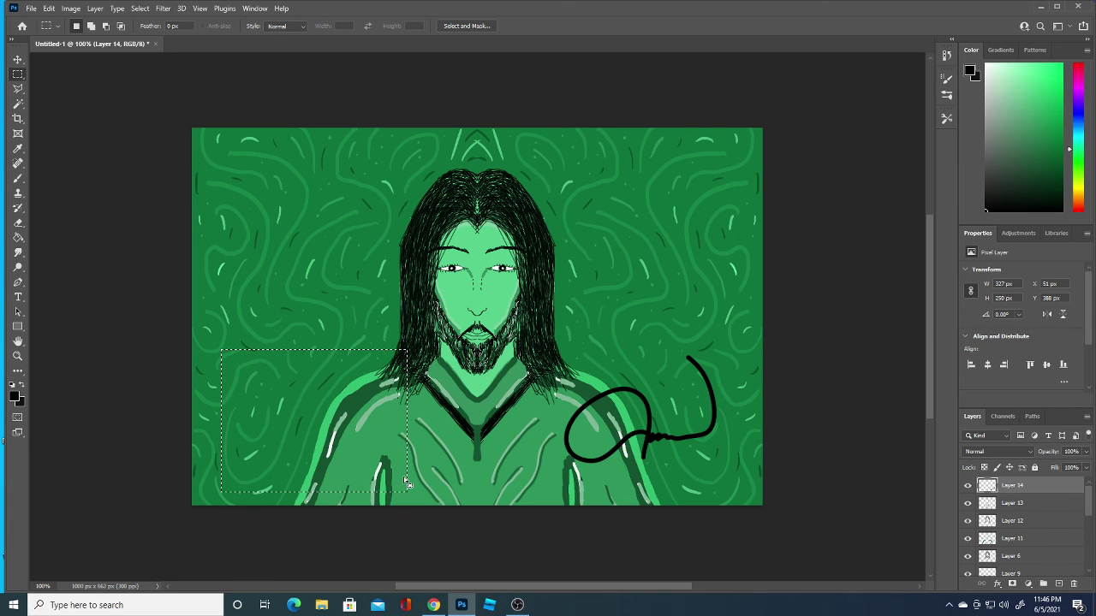
key(ctrl+d)
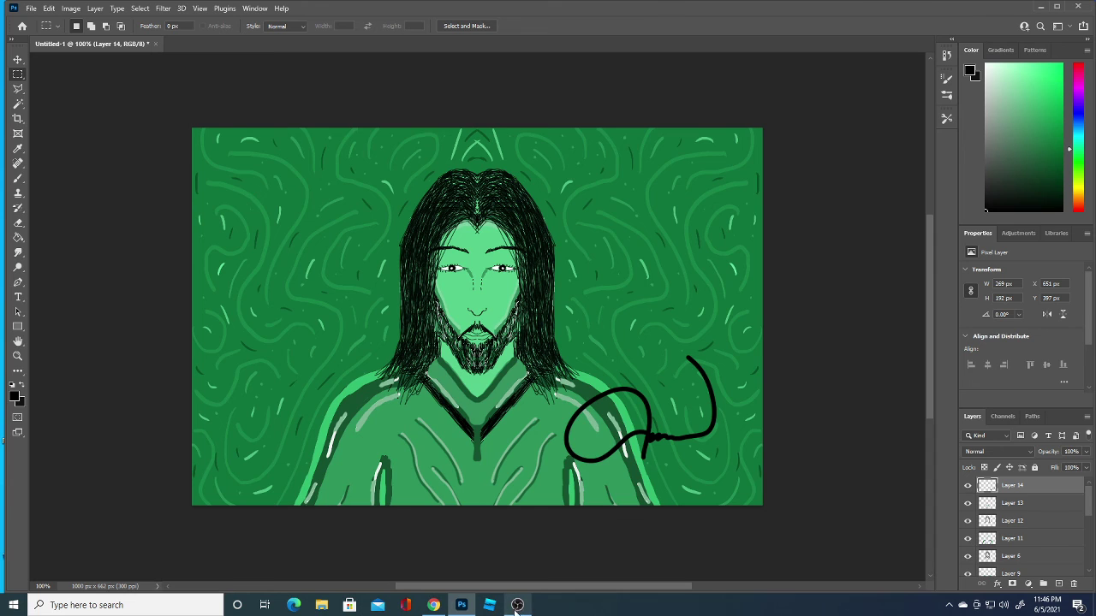